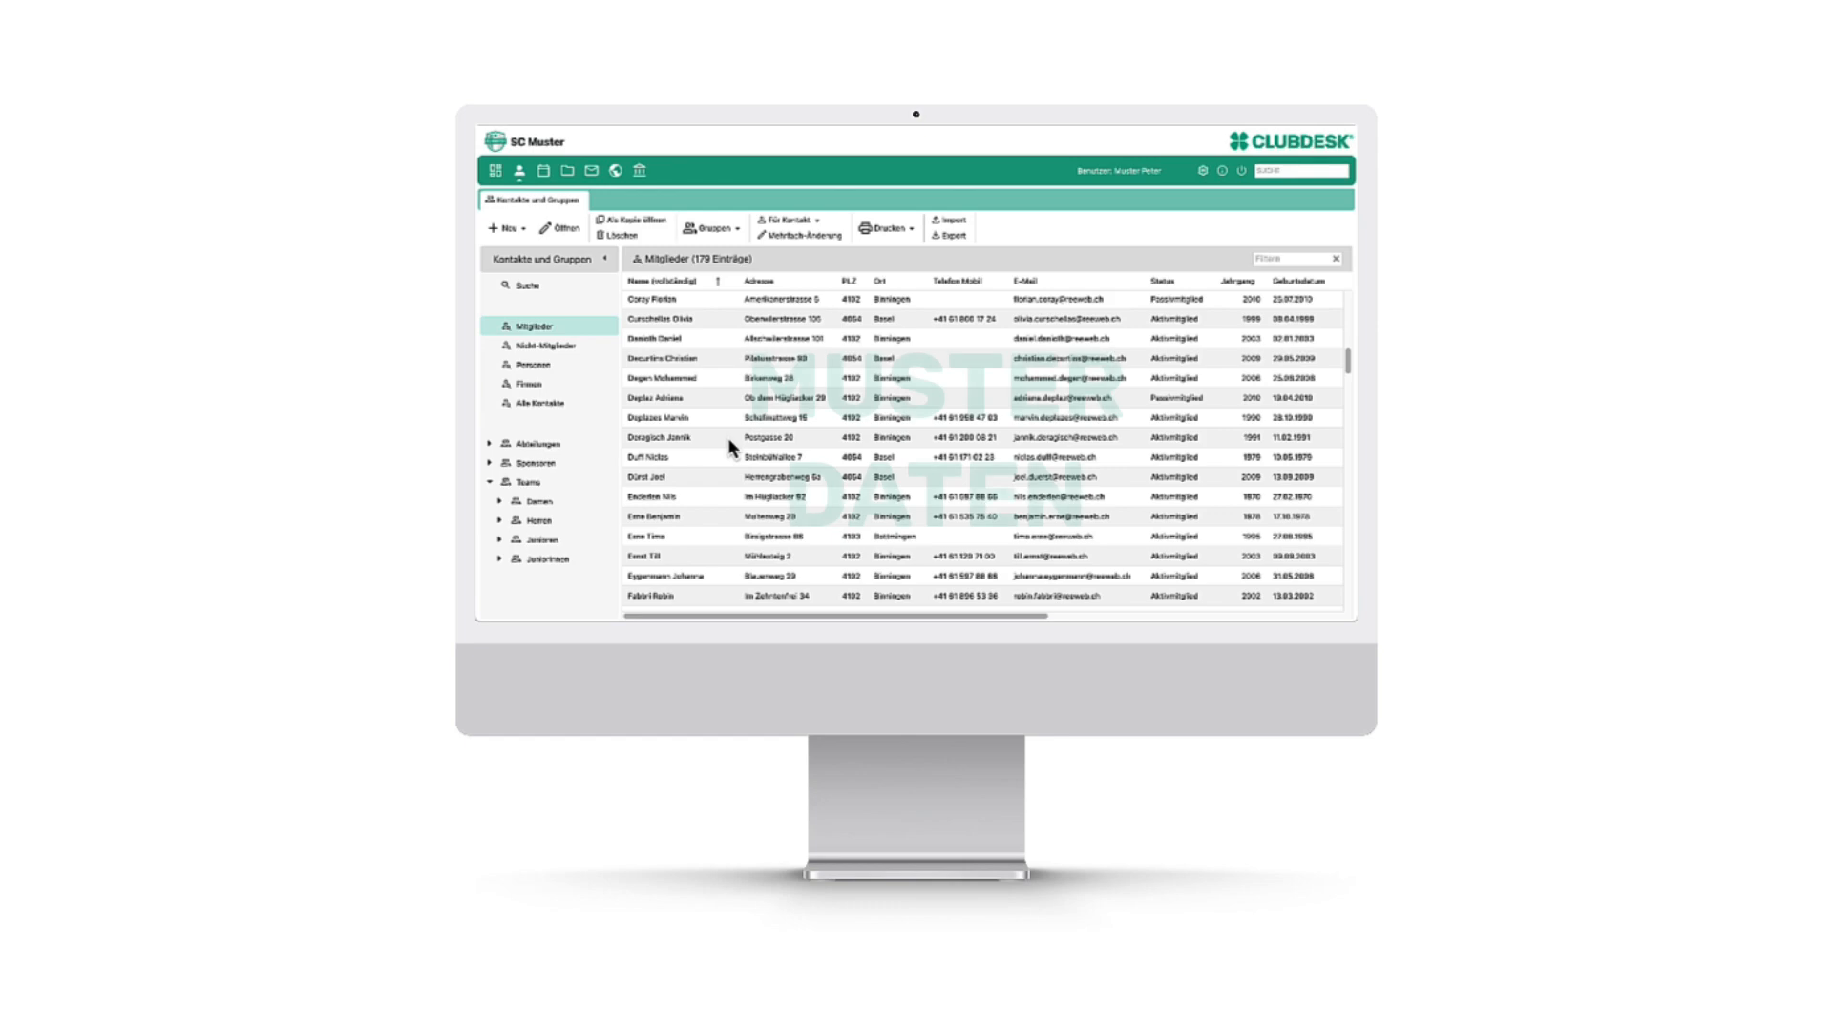
pyautogui.scroll(10, 728, 440)
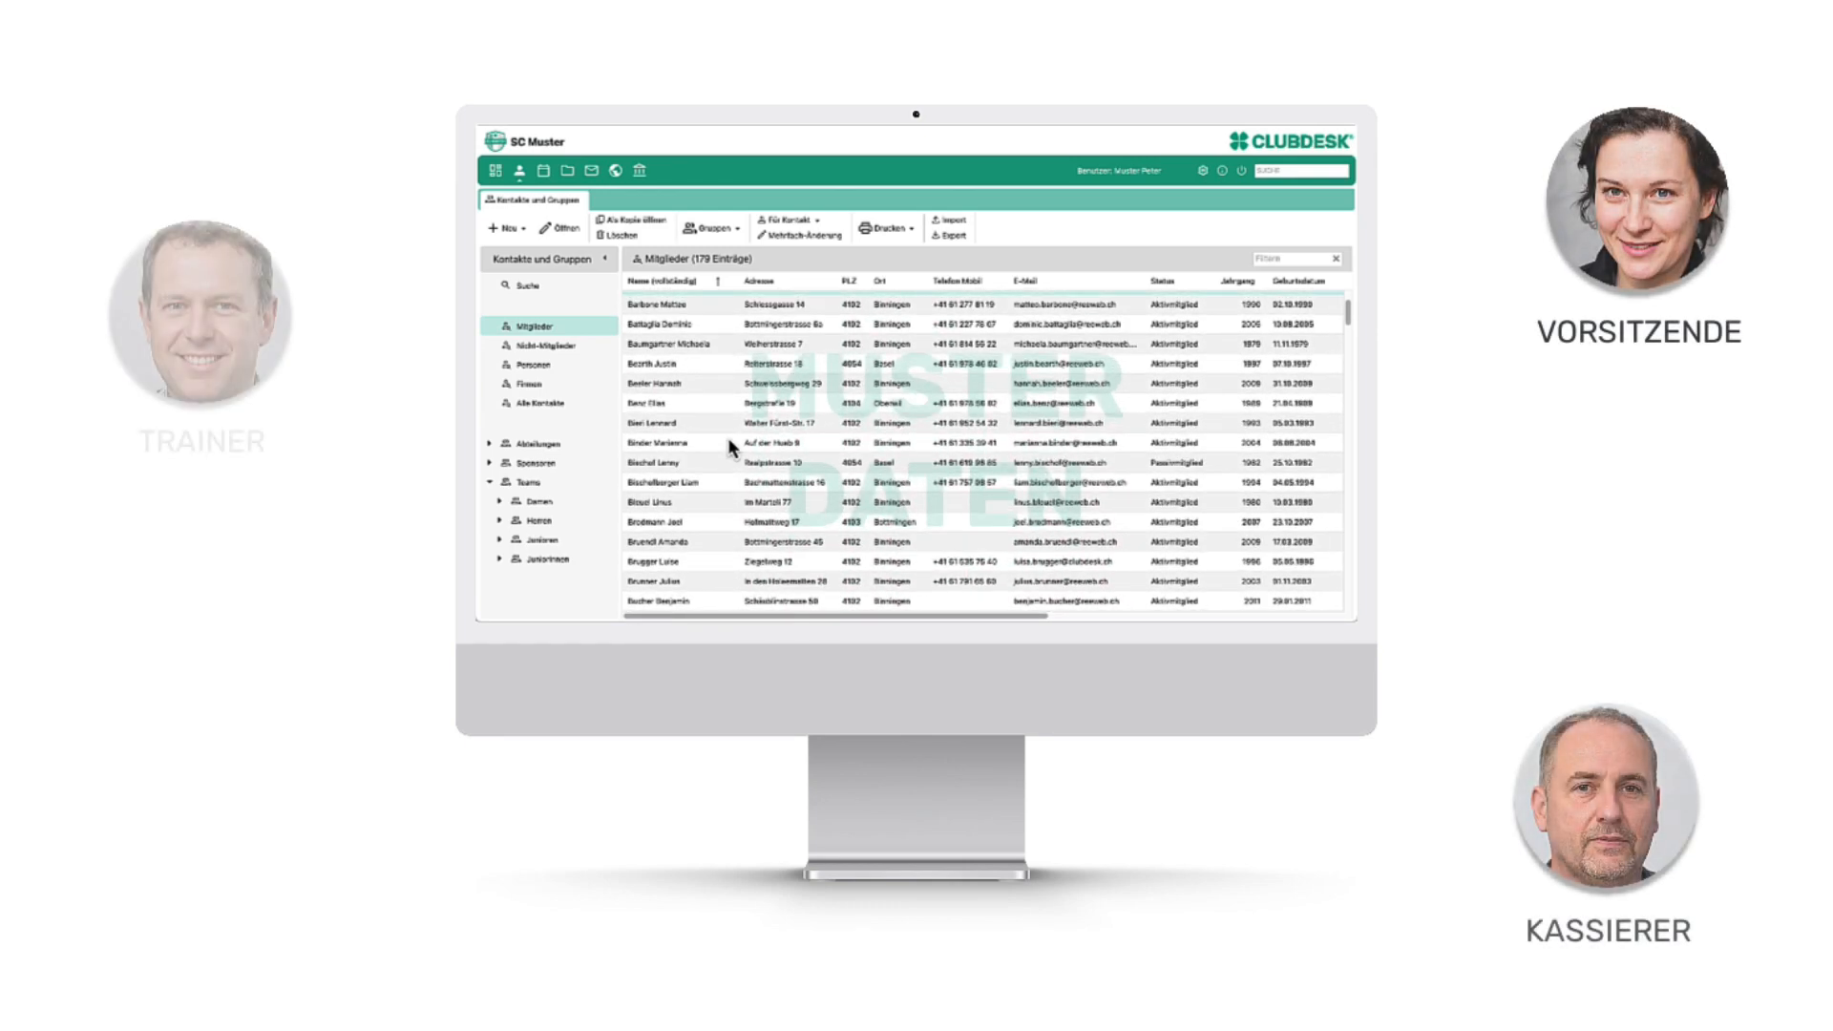
pyautogui.scroll(3, 727, 437)
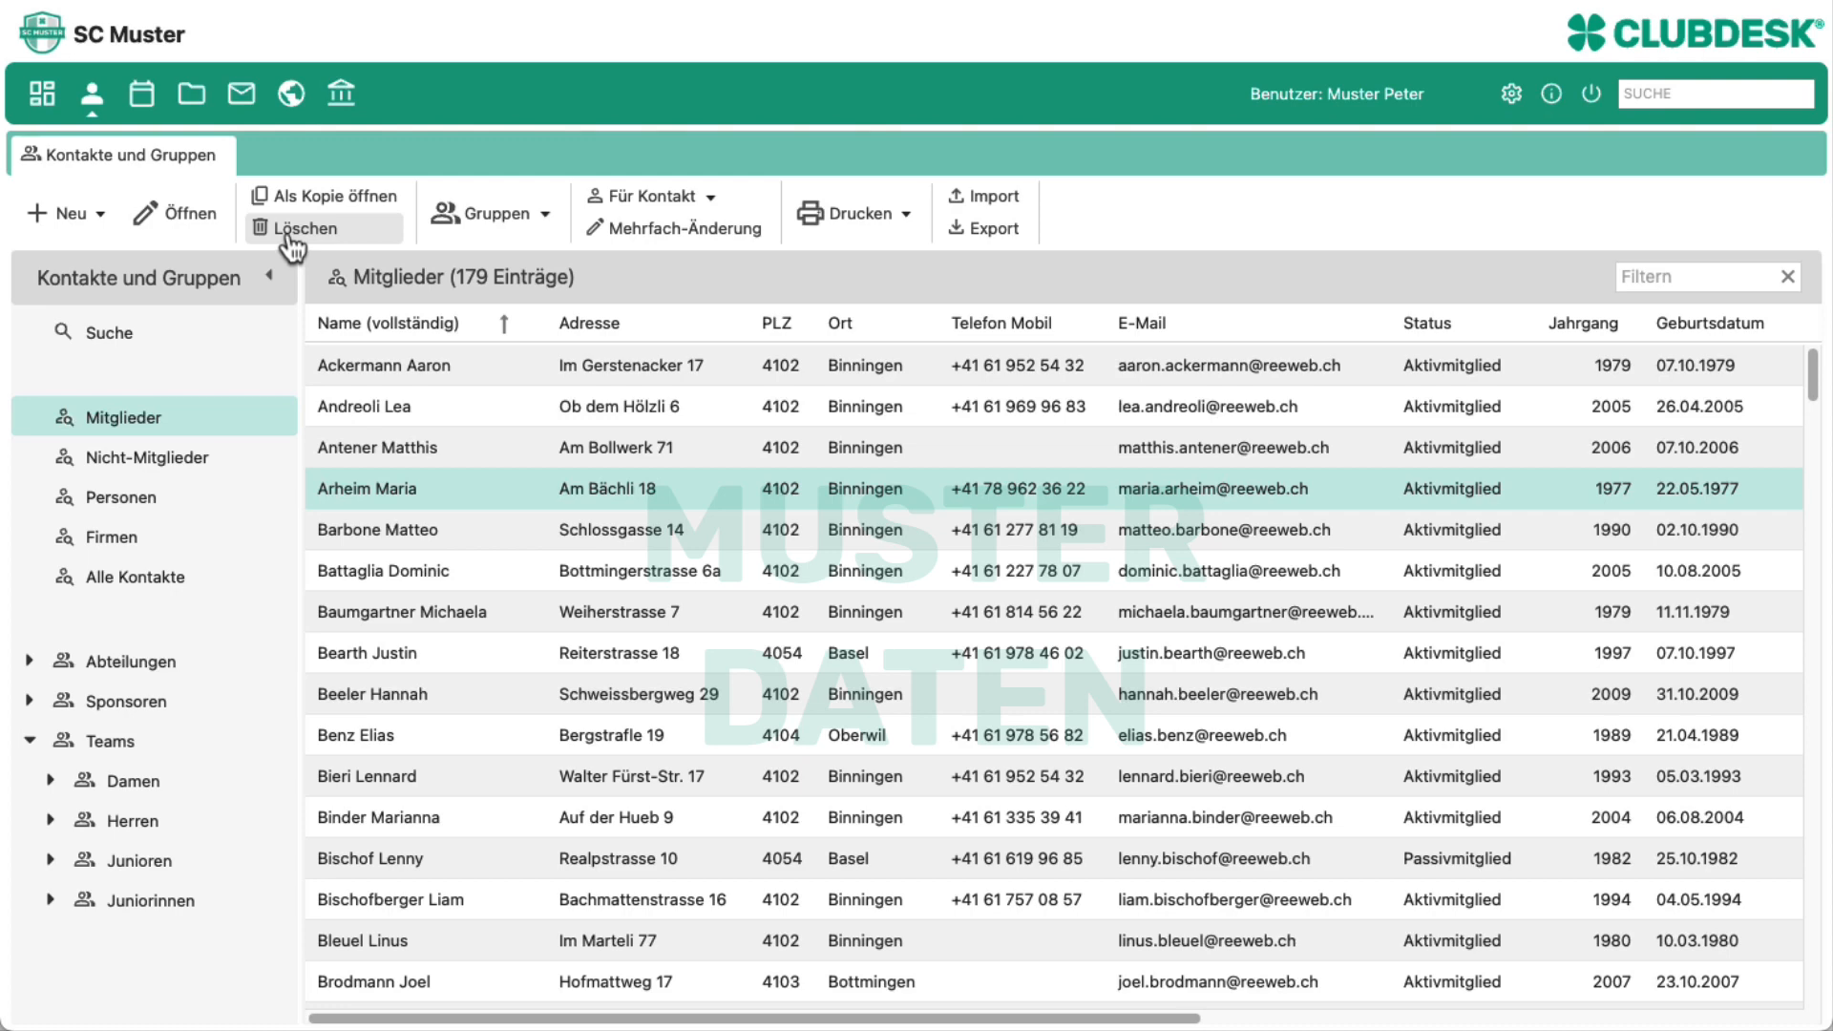
# - Look through the Firmen and Mitglieder contact lists and the subgroups of Abteilungen
pyautogui.click(120, 541)
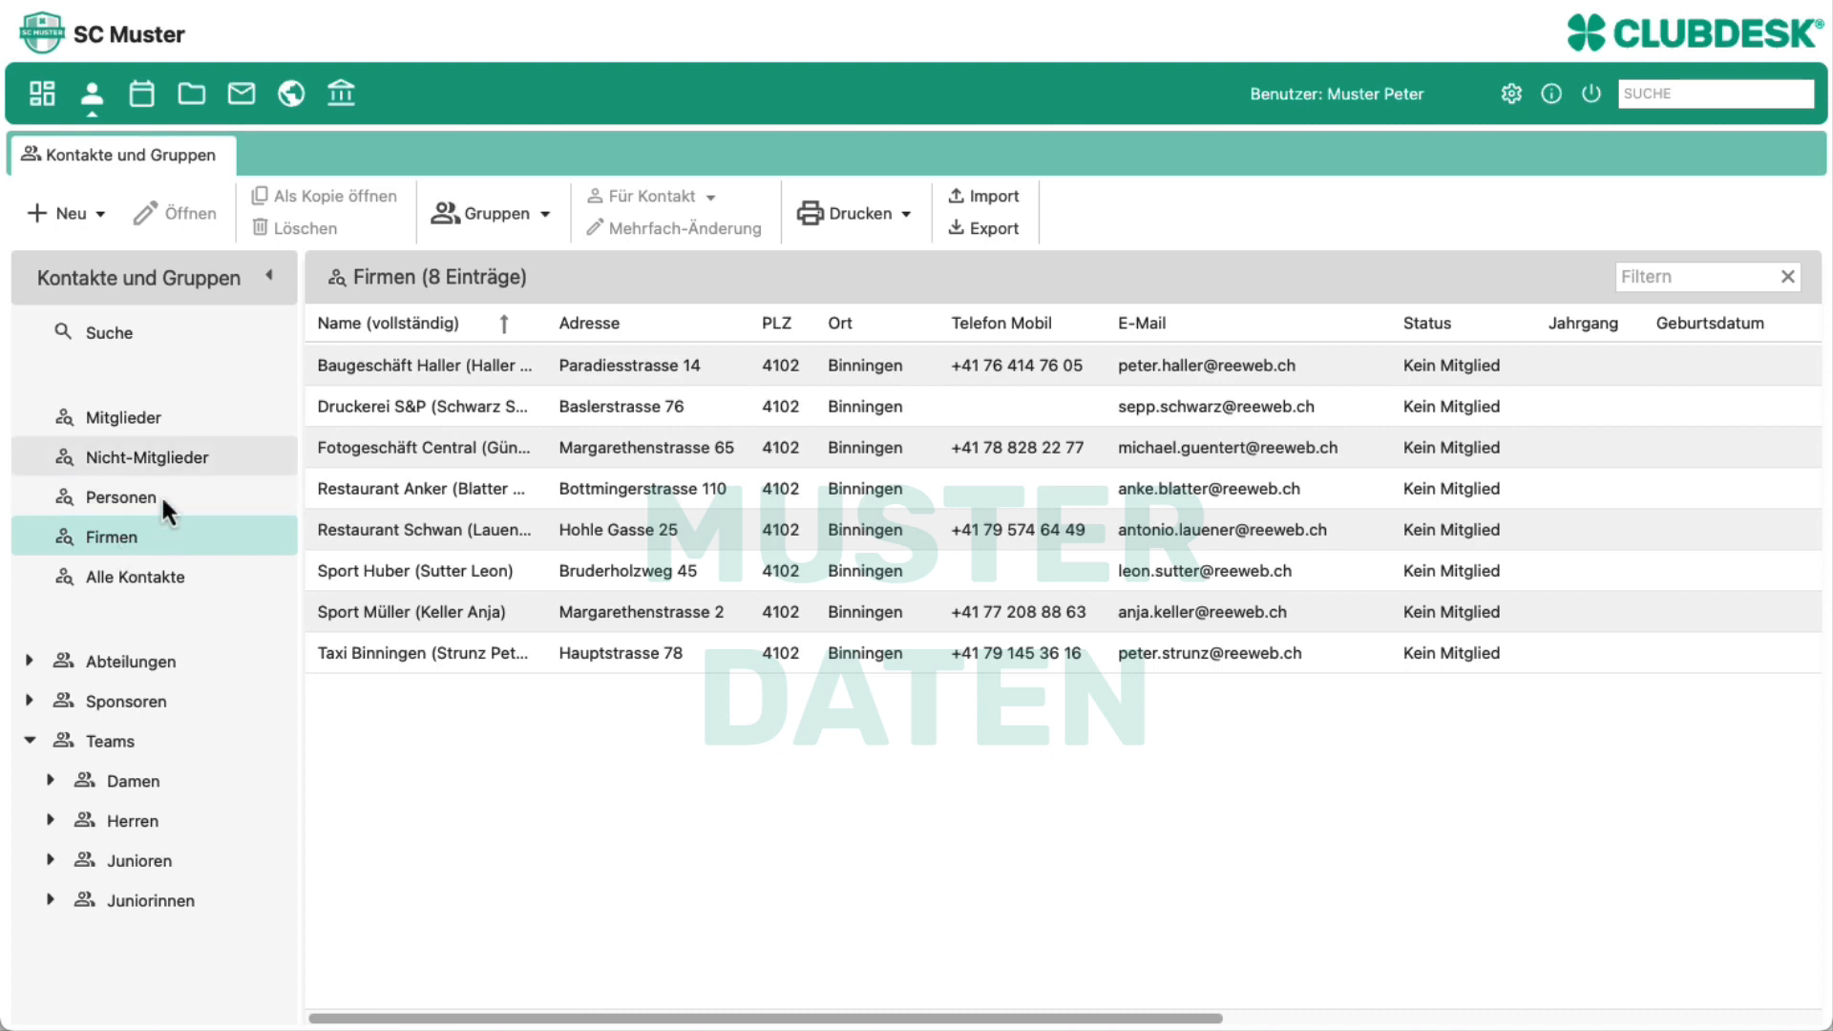
pyautogui.click(216, 420)
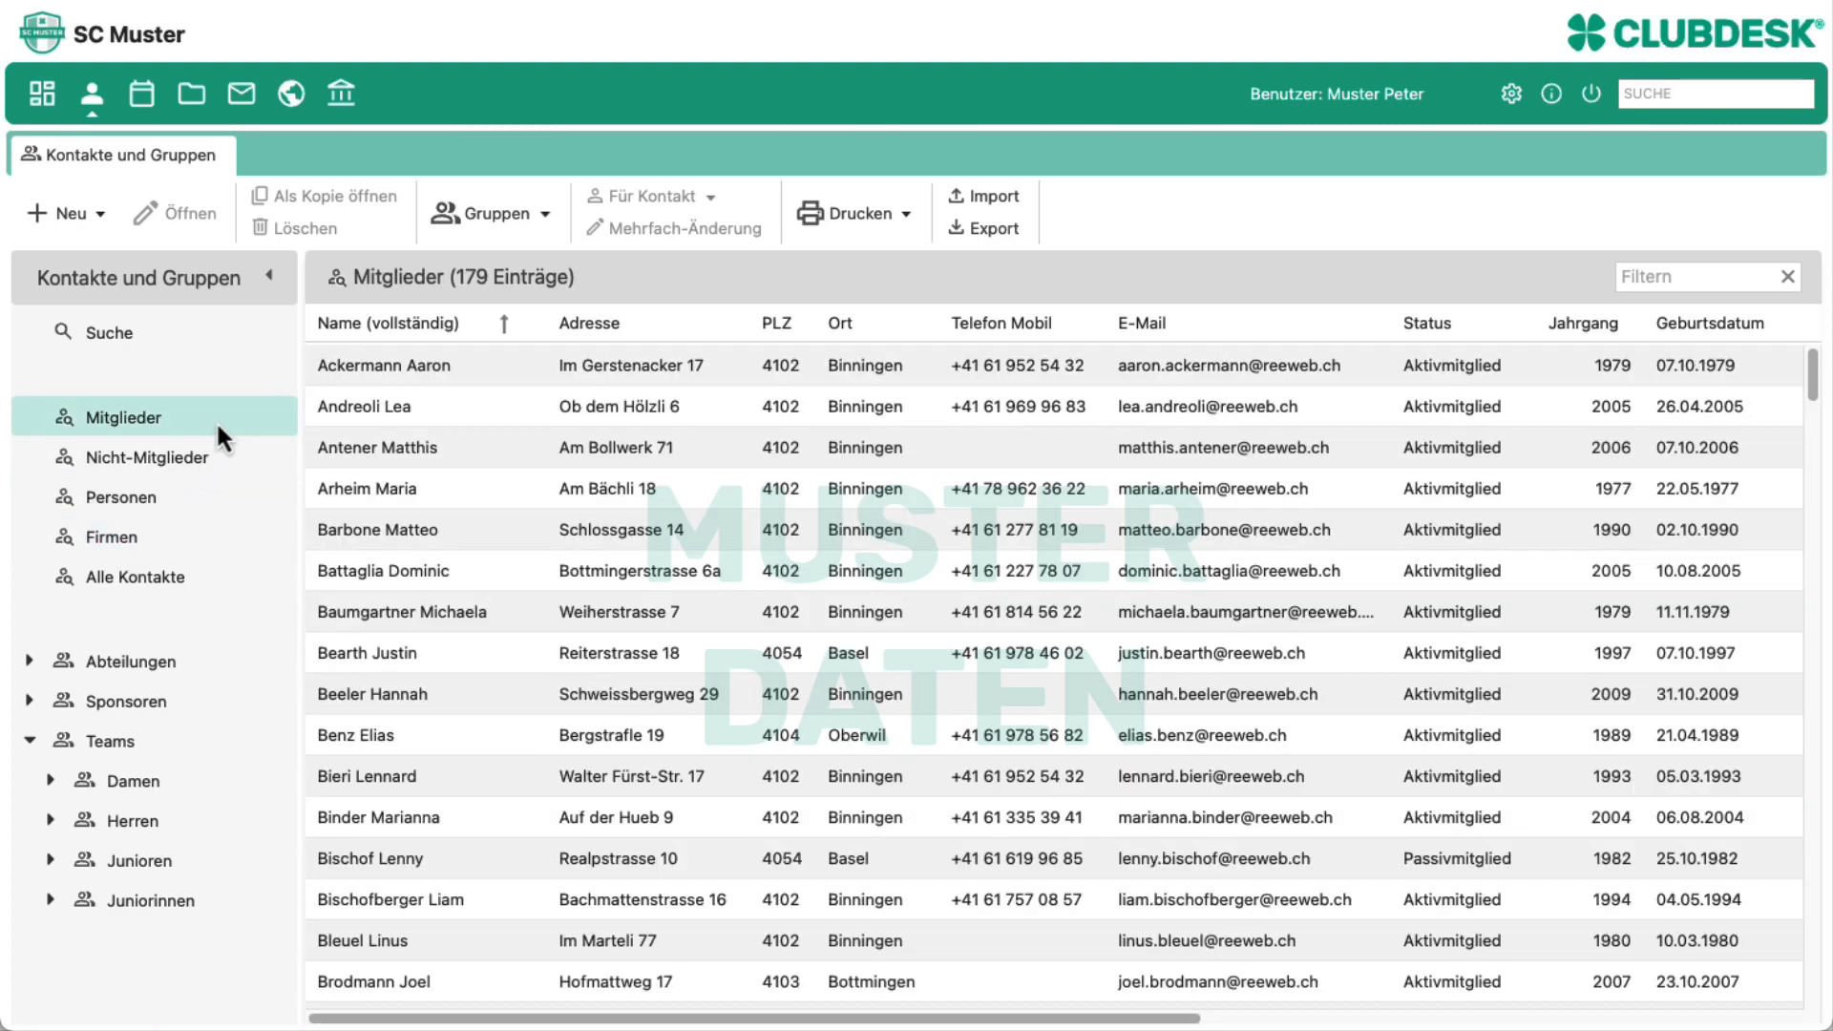
pyautogui.click(31, 666)
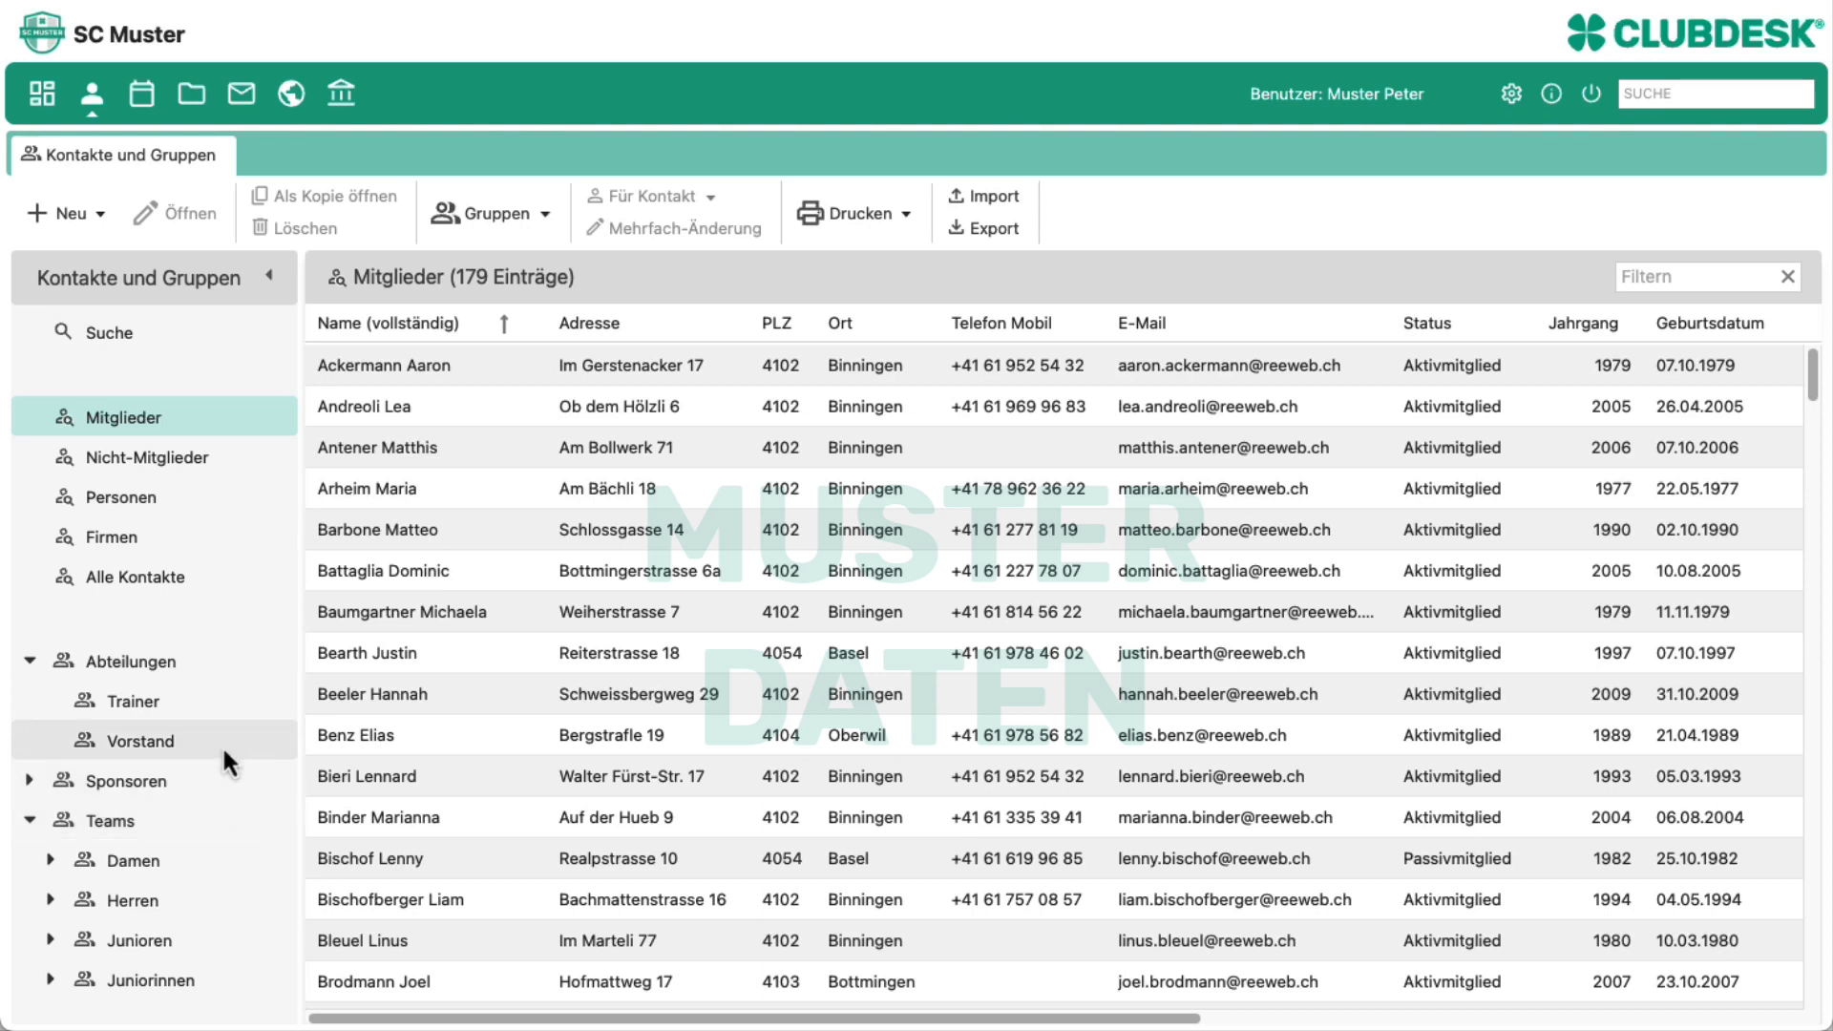
pyautogui.click(29, 660)
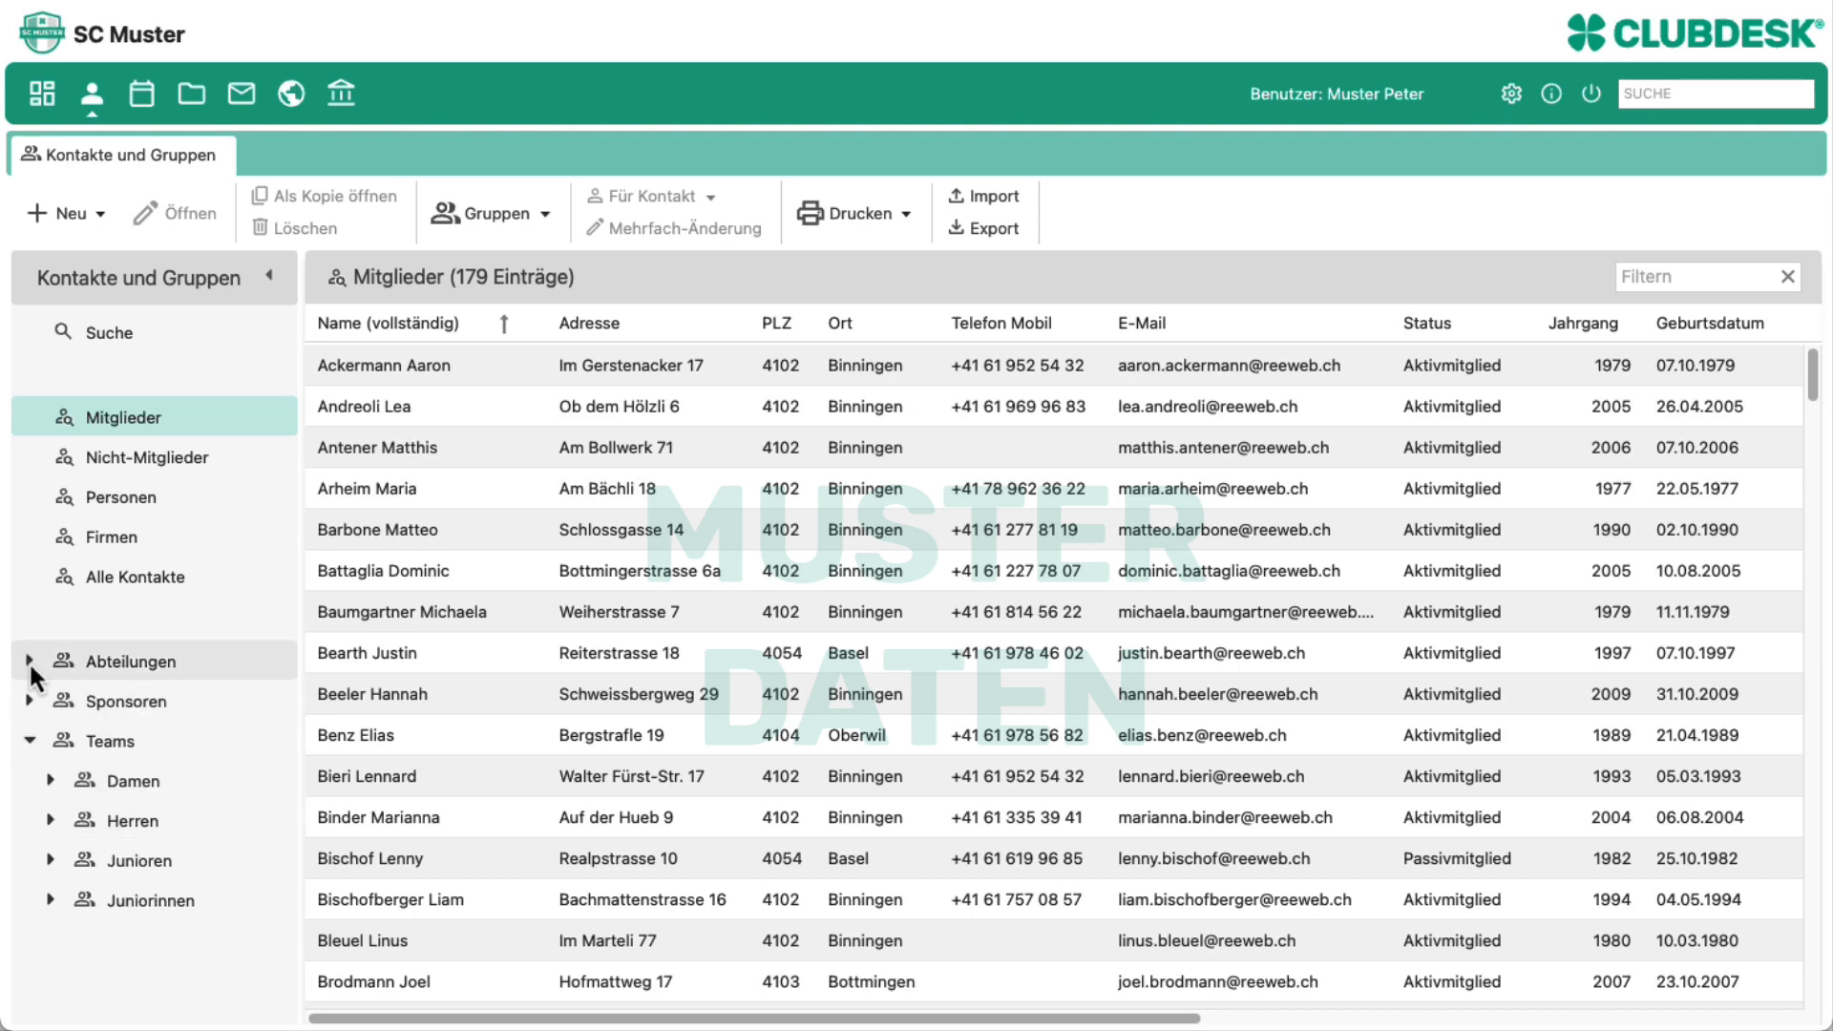
# - Create and save a new subgroup named Junioren E under the Junioren team
pyautogui.click(189, 861)
pyautogui.scroll(-2, 290, 936)
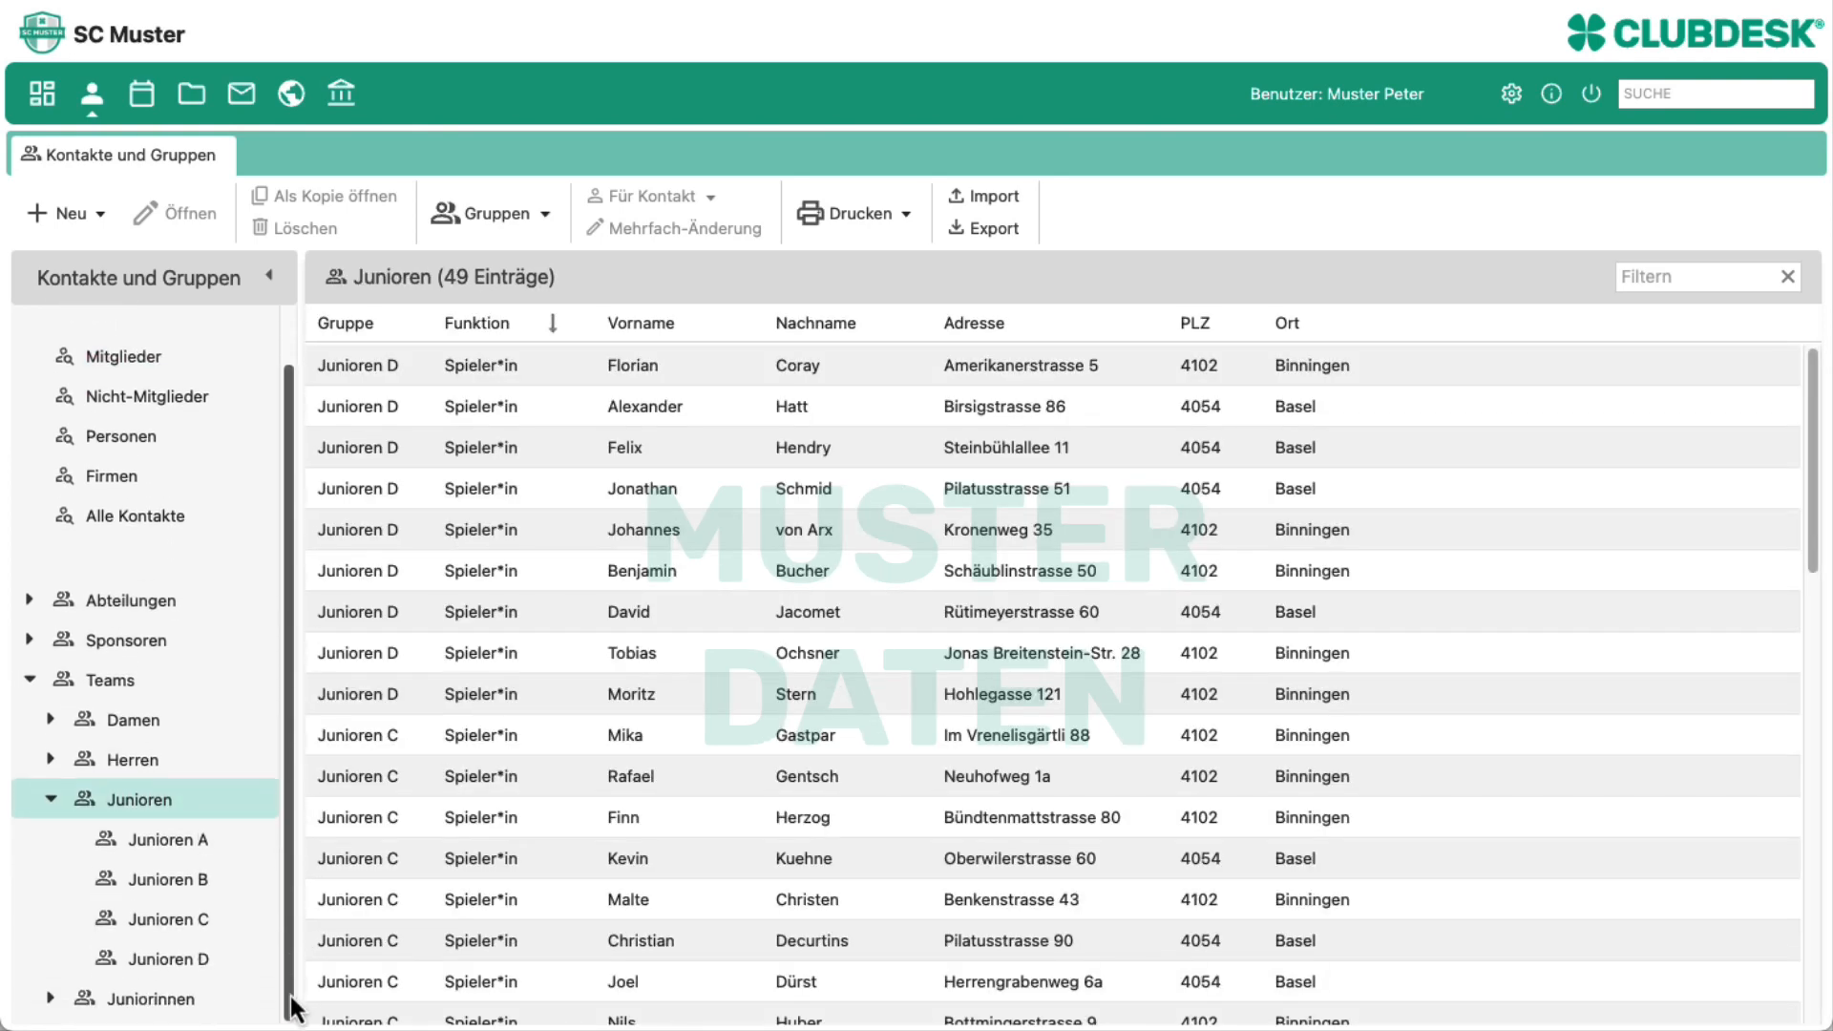
pyautogui.click(504, 230)
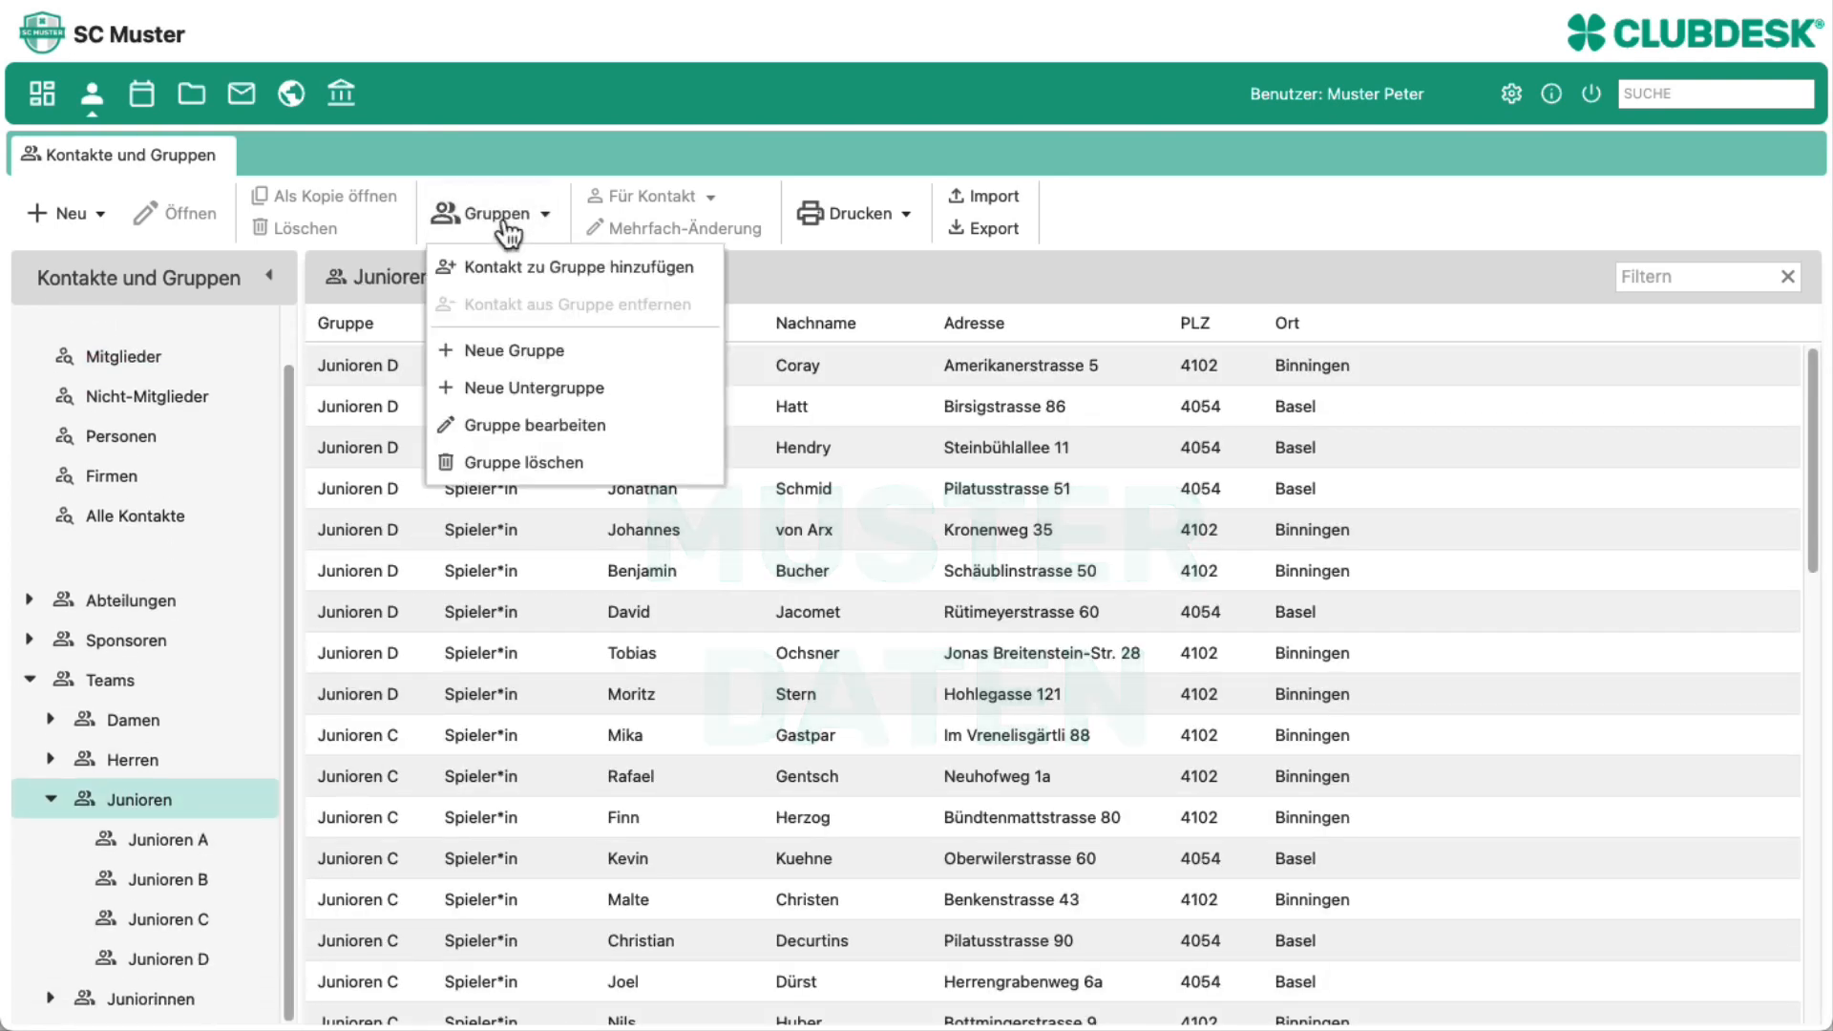
pyautogui.click(548, 392)
pyautogui.write('Junioren E')
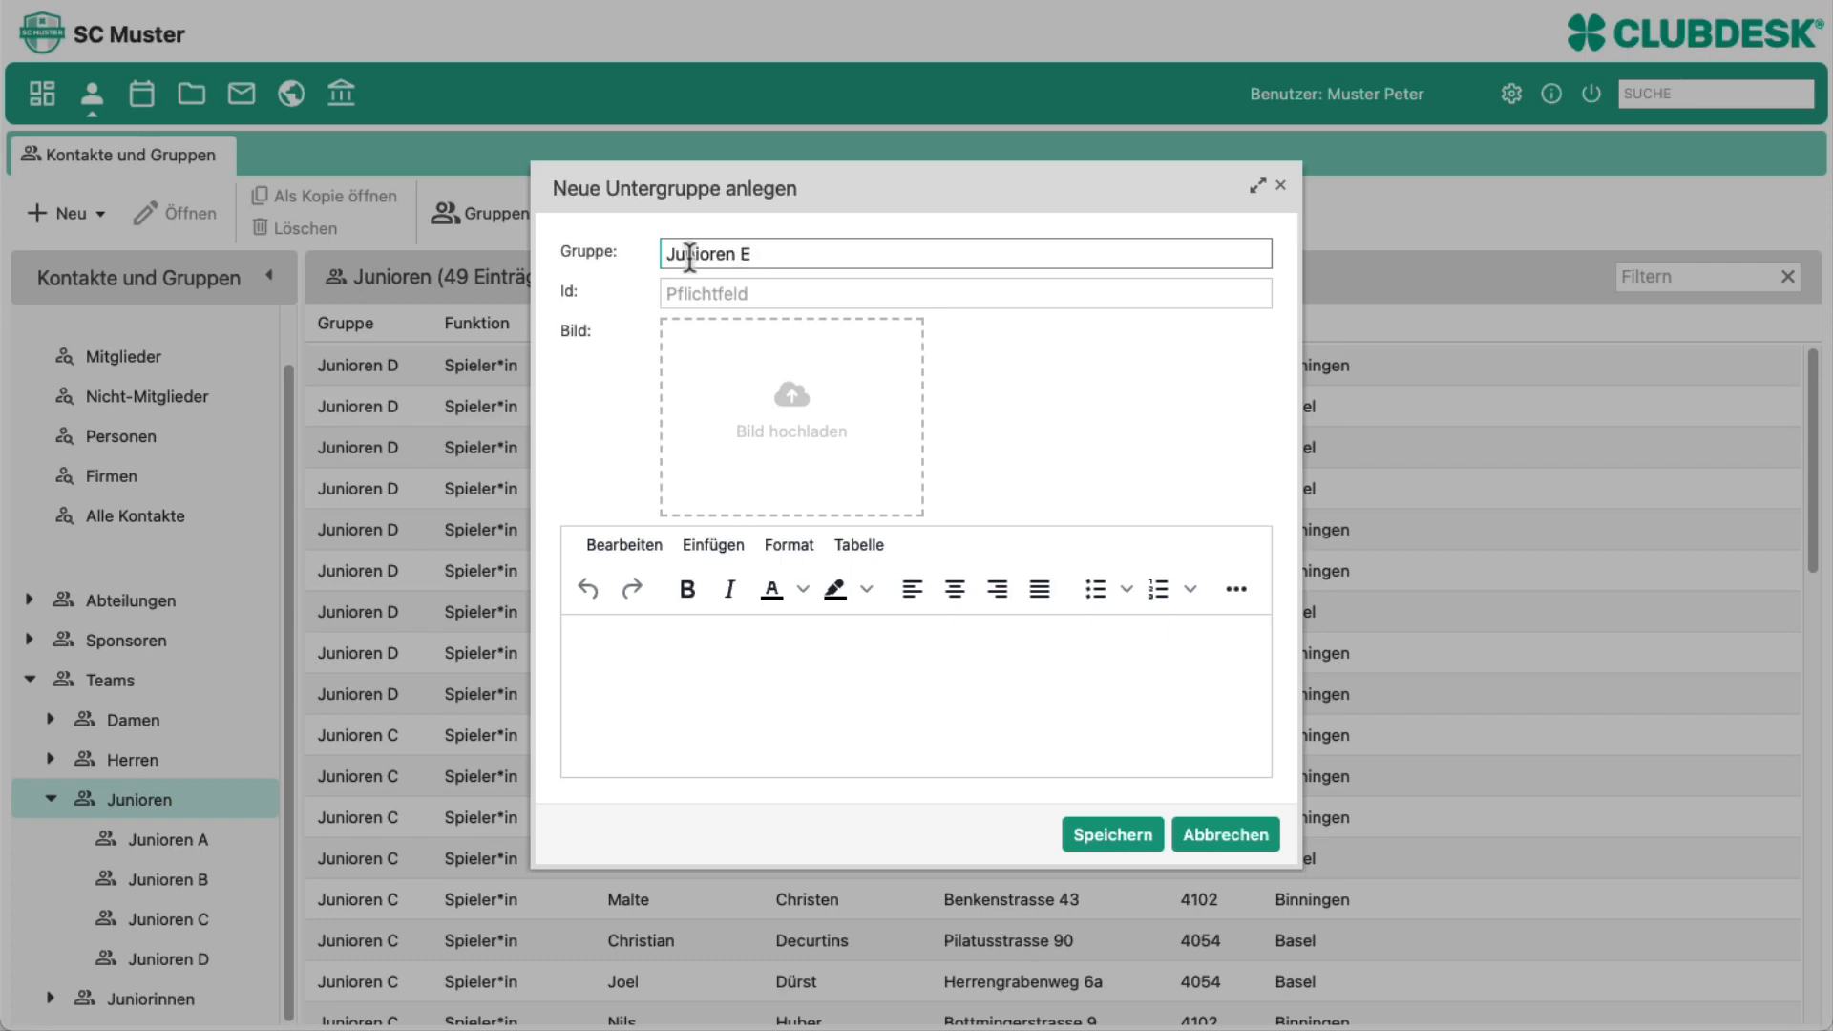
pyautogui.press('Tab')
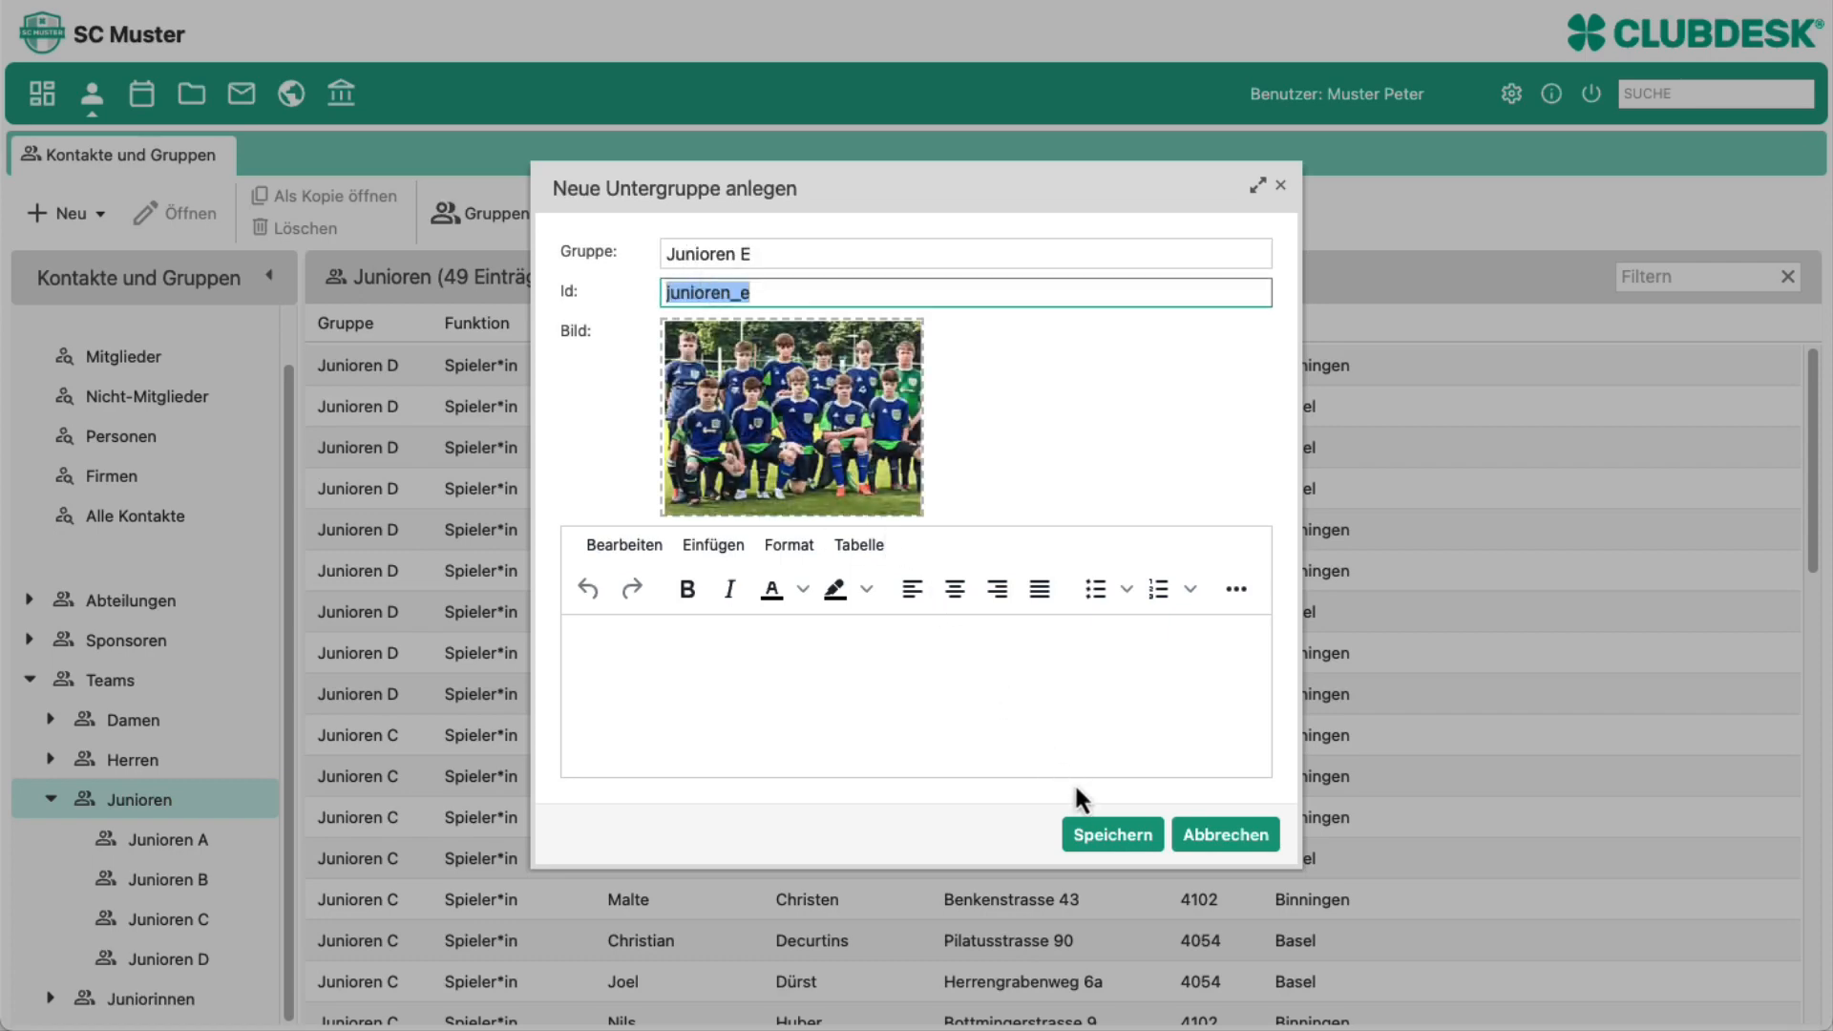
pyautogui.click(1113, 835)
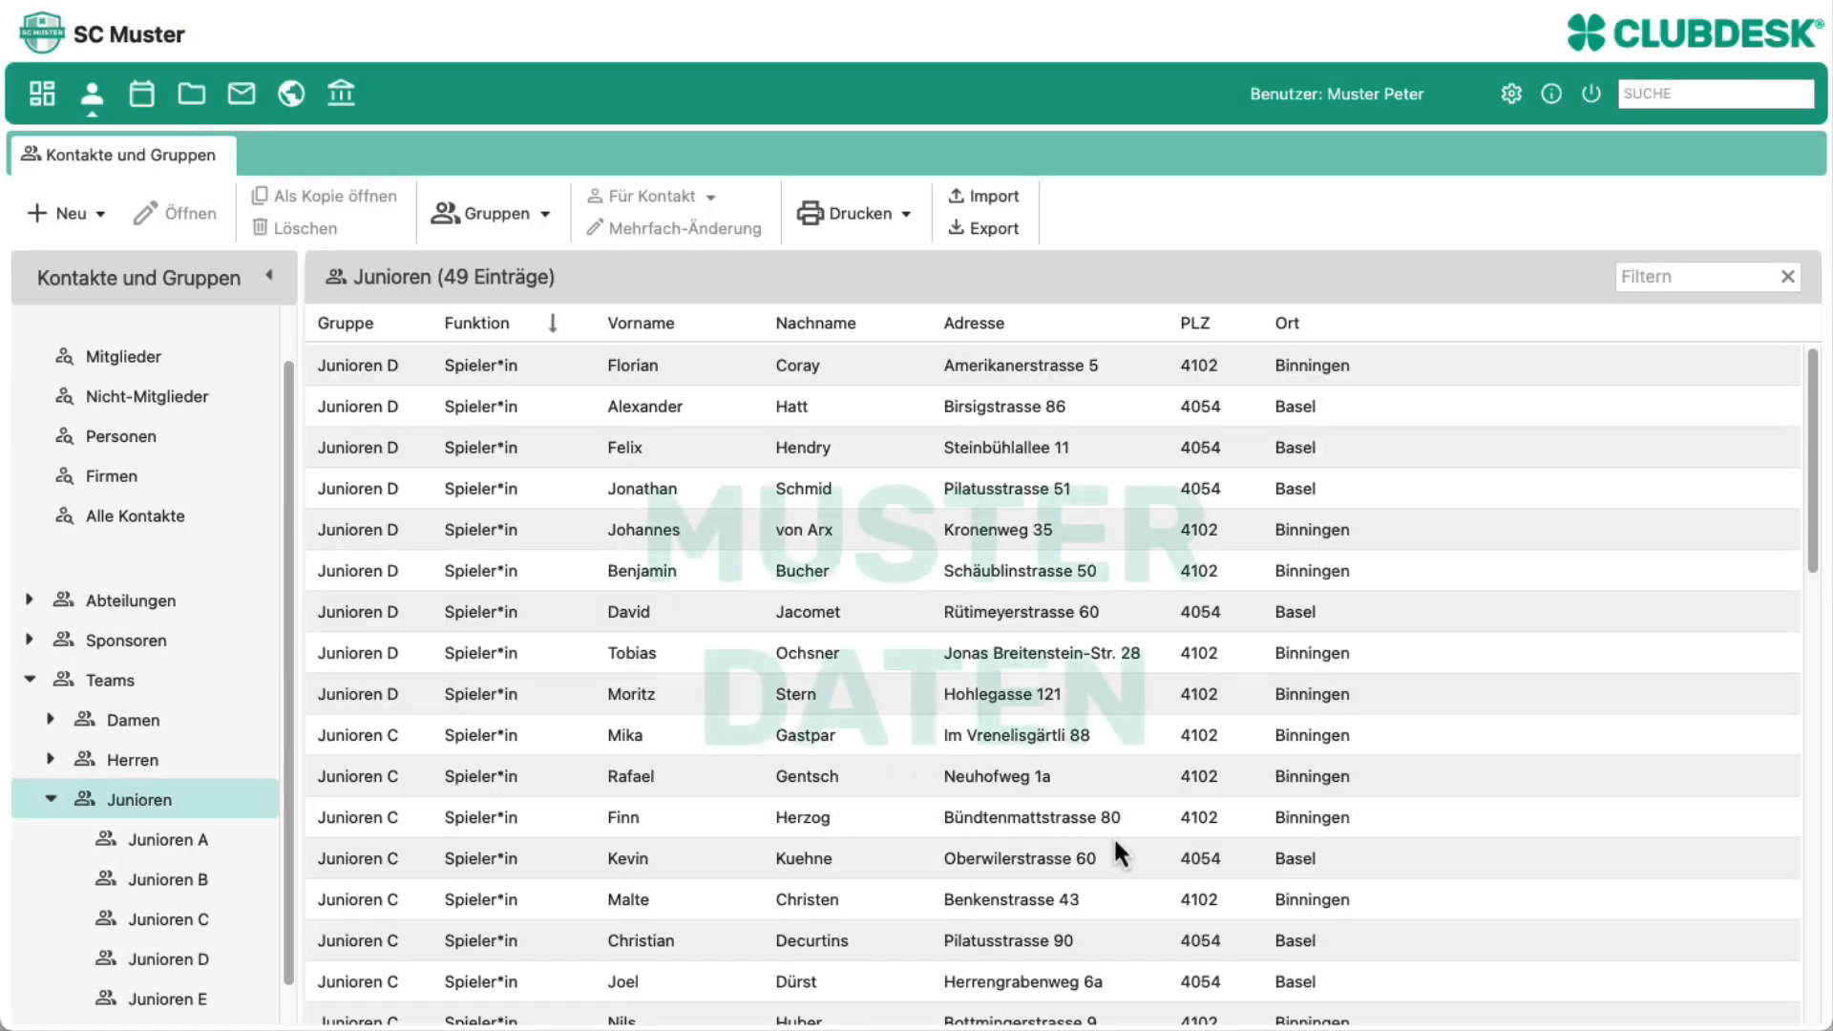
# - Sort the Mitglieder list by Jahrgang in descending order
pyautogui.click(153, 361)
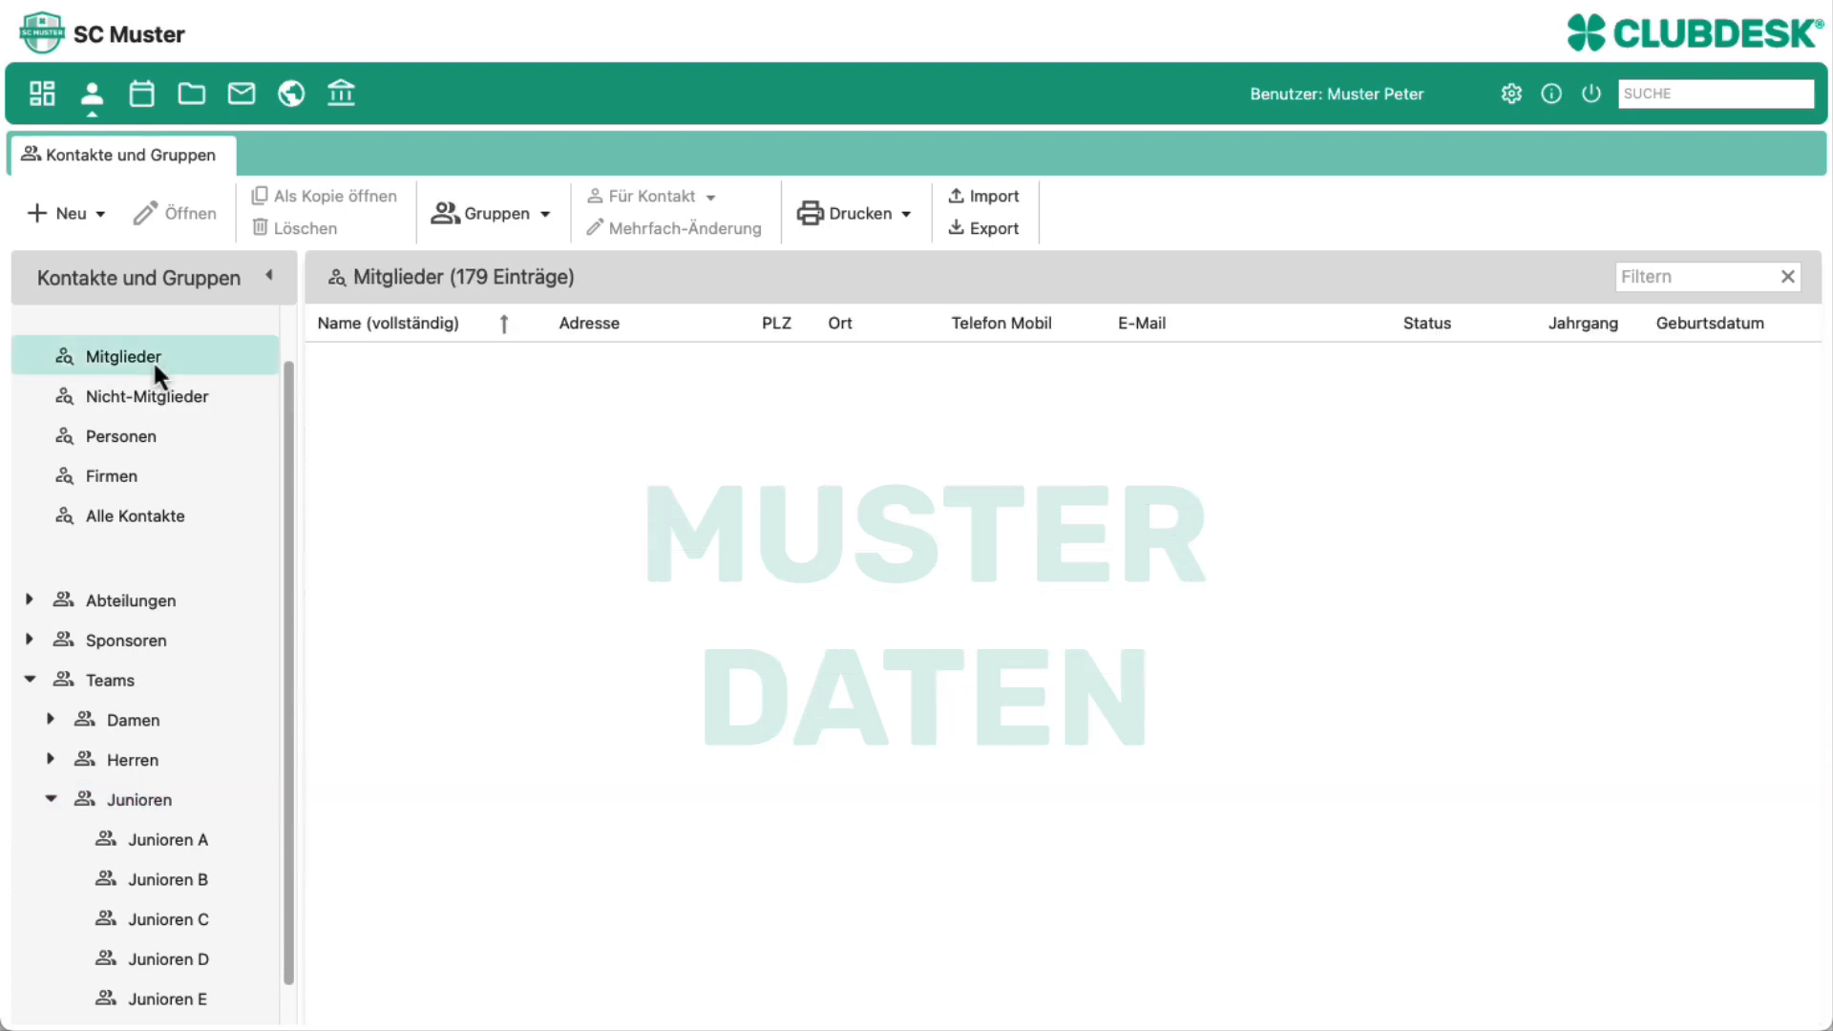
pyautogui.click(1631, 325)
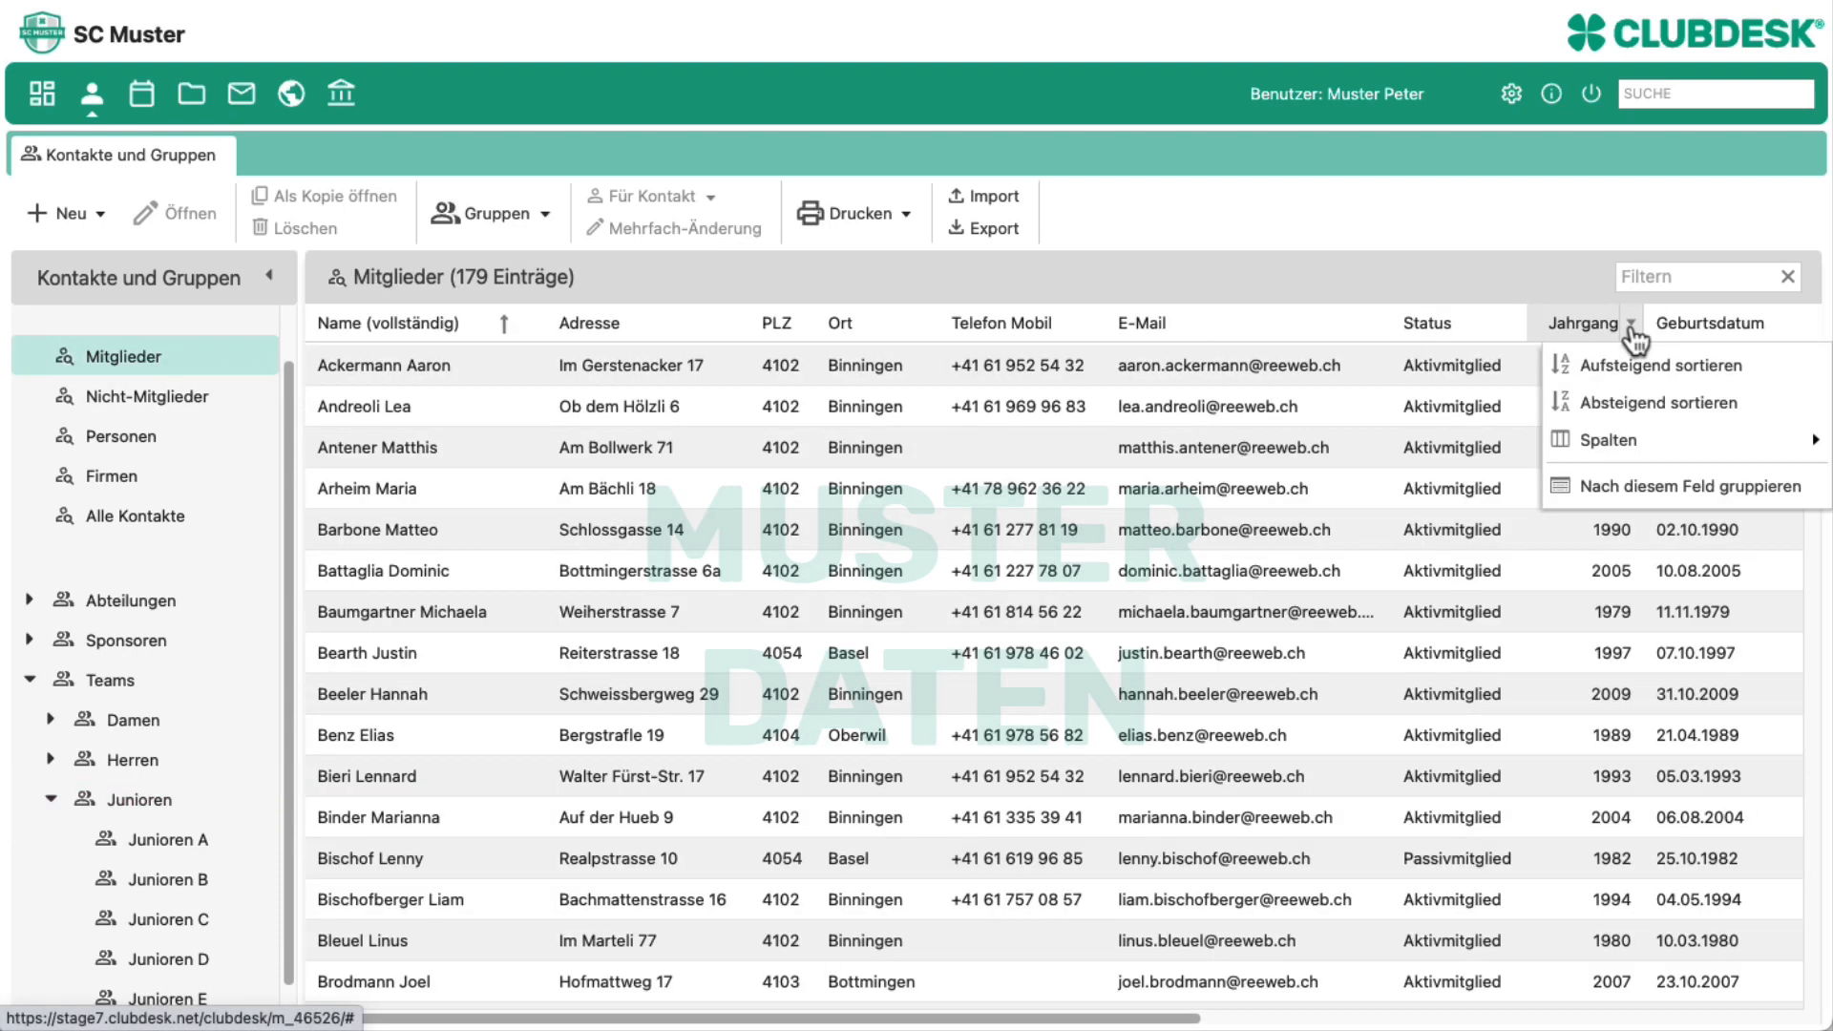
pyautogui.click(1636, 405)
# - Add all members with Jahrgang 2013 and 2012 to Junioren E with the function Spieler*in and display that group
pyautogui.click(1375, 413)
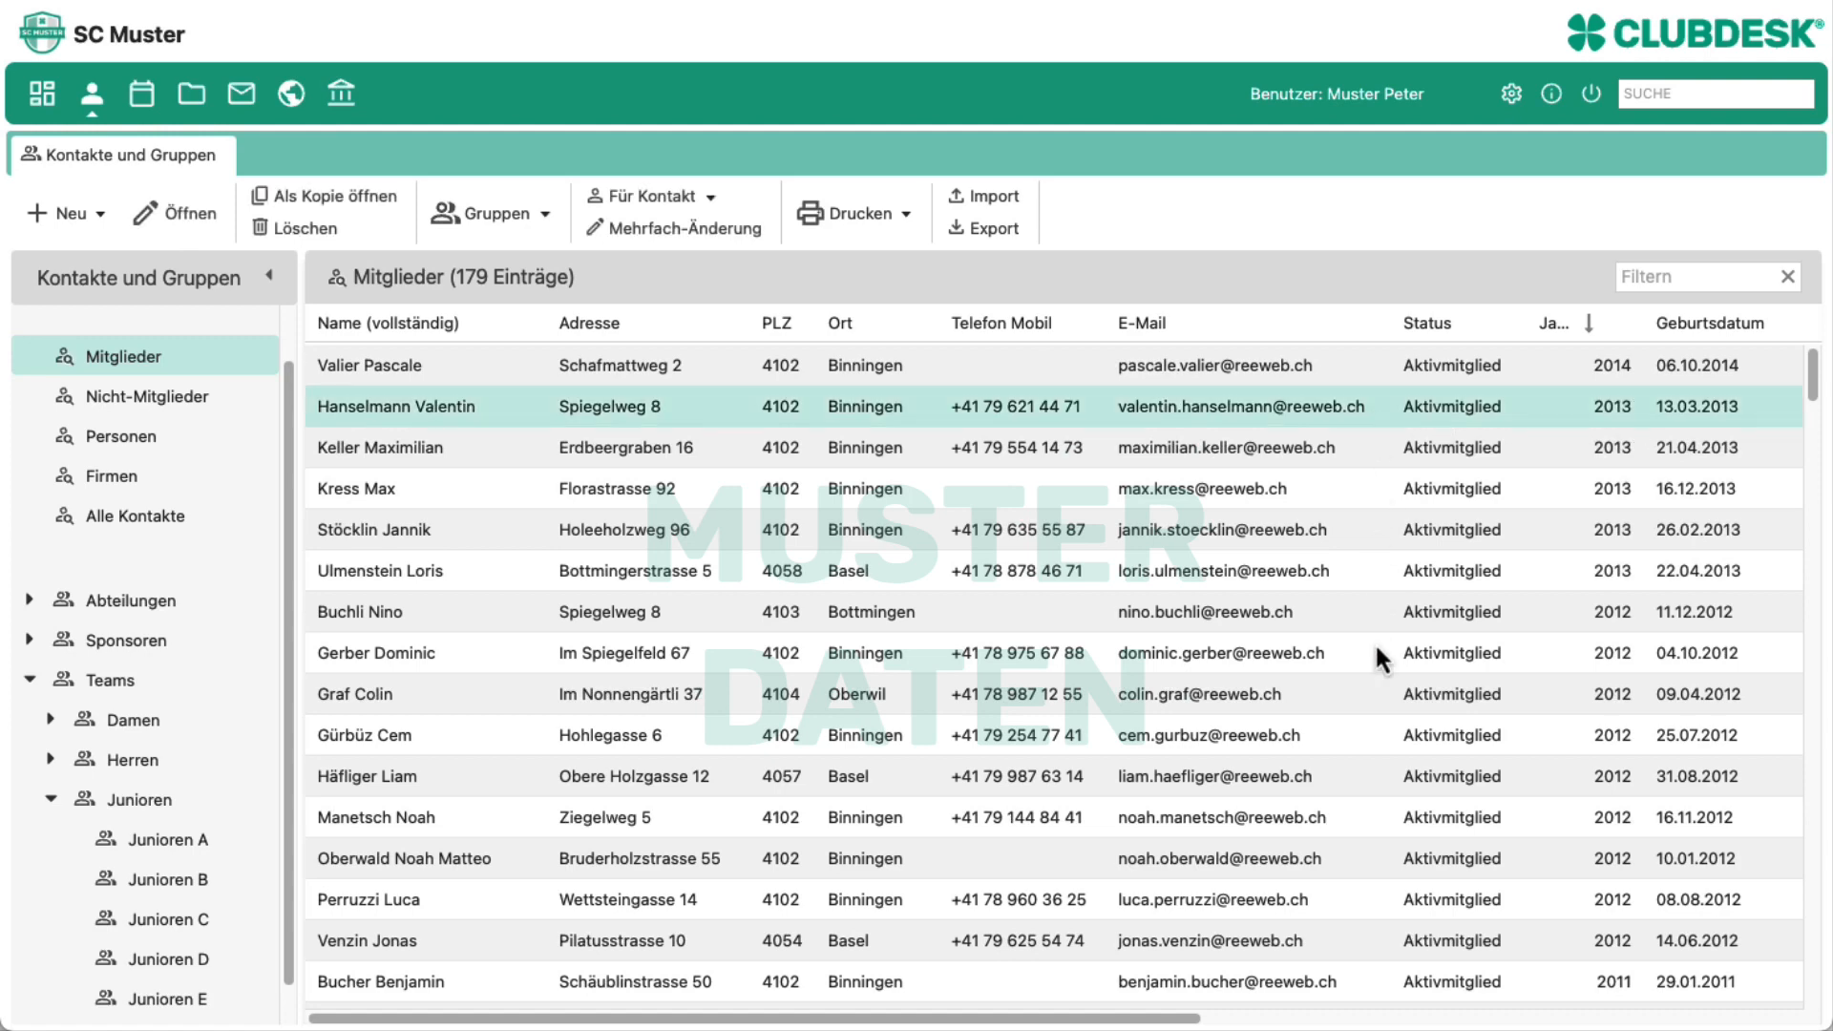
pyautogui.keyDown('shift'); pyautogui.click(1378, 950); pyautogui.keyUp('shift')
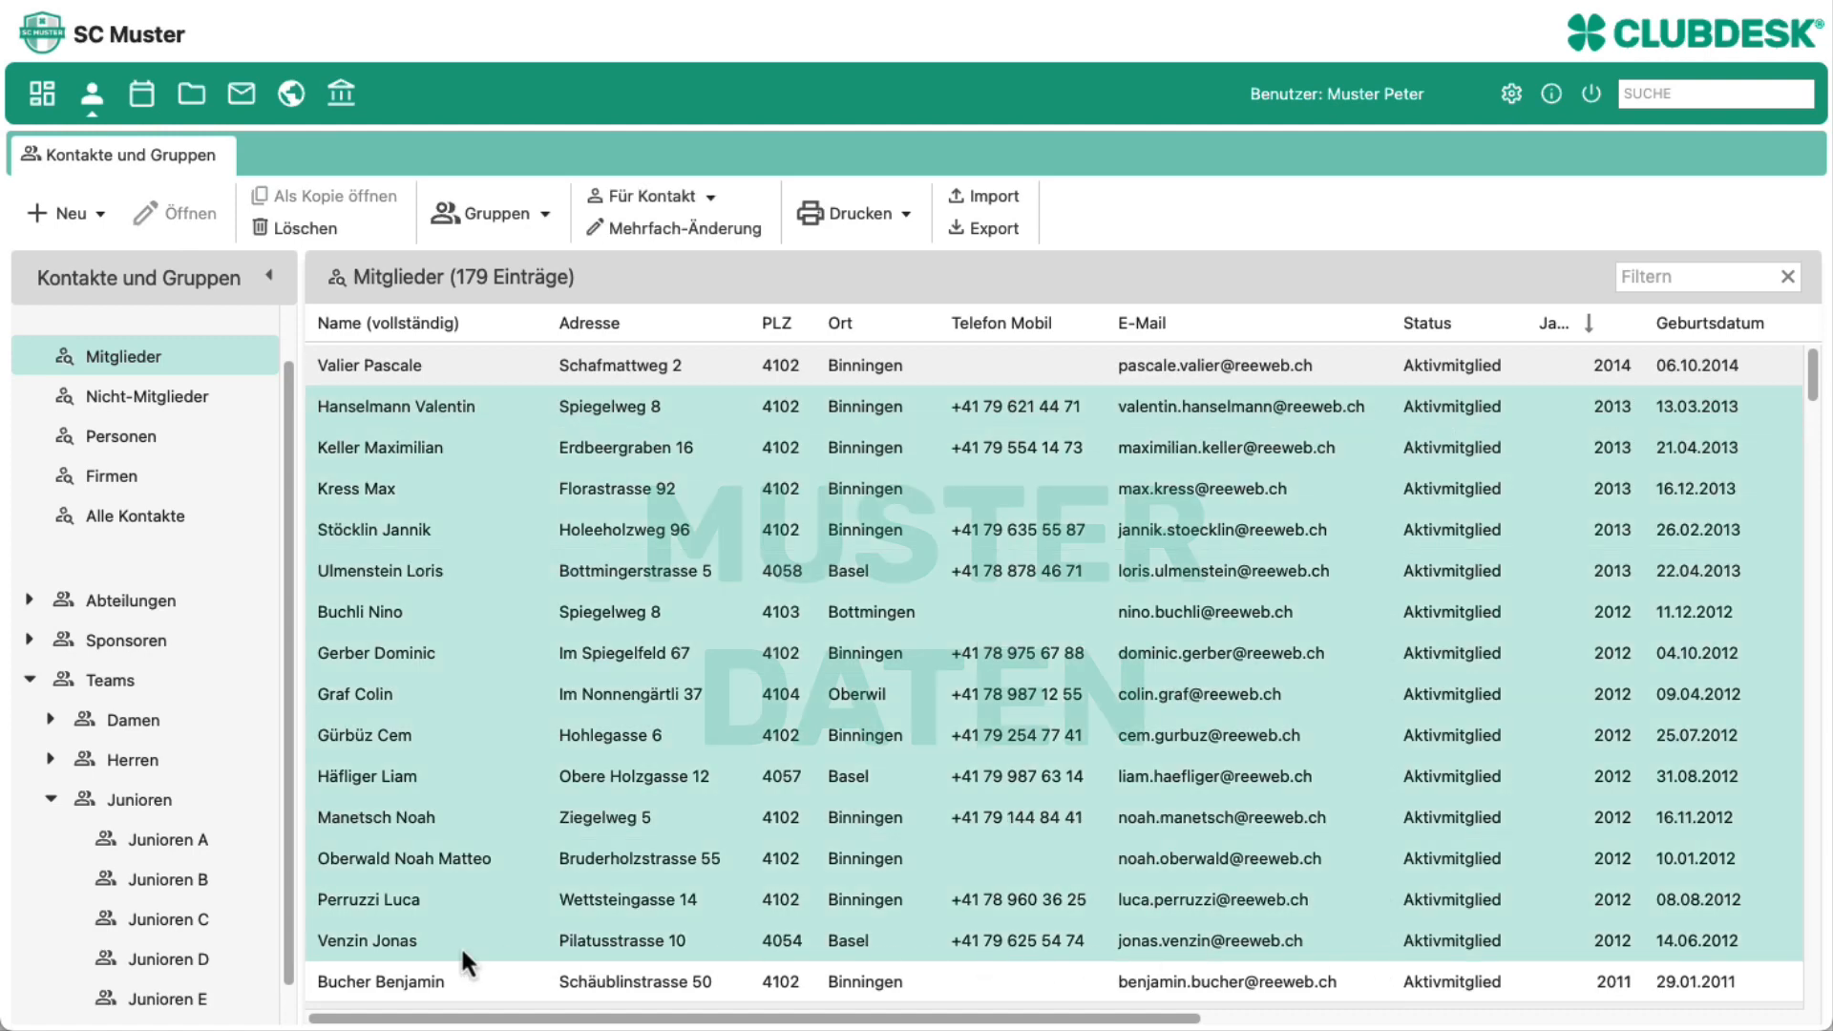
pyautogui.moveTo(461, 945); pyautogui.dragTo(200, 998)
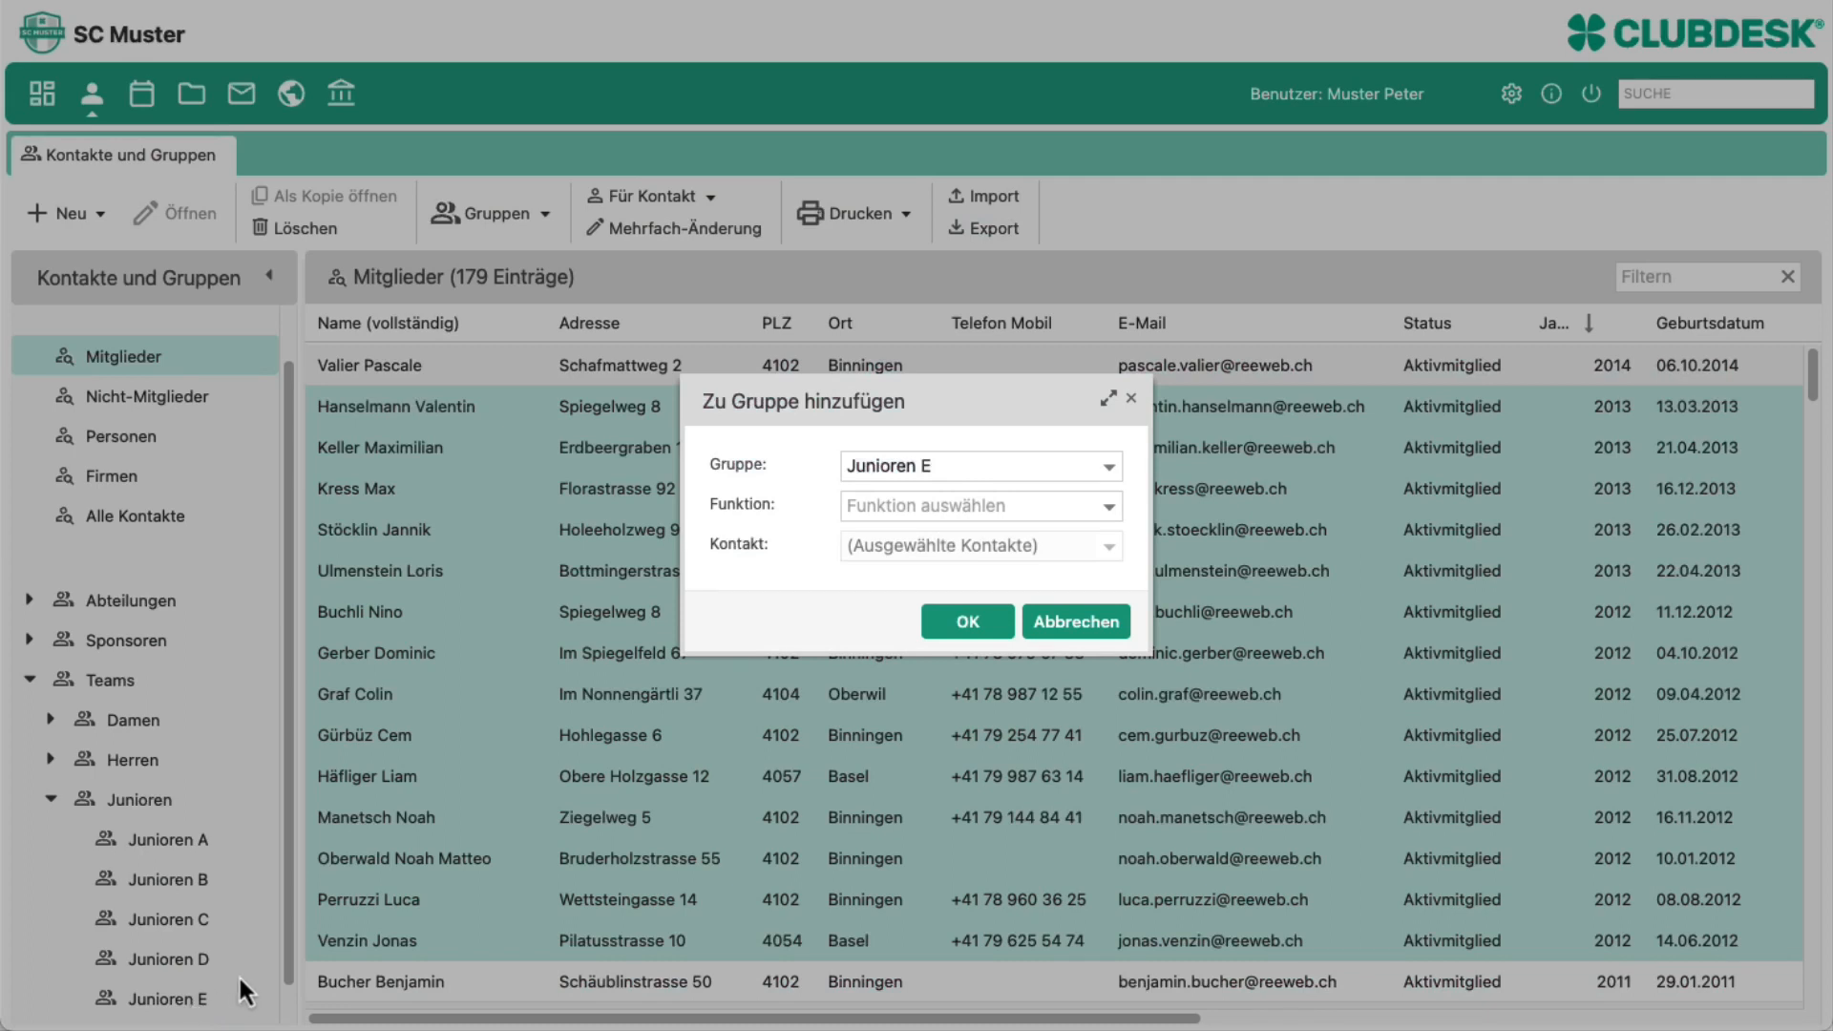
pyautogui.click(1109, 509)
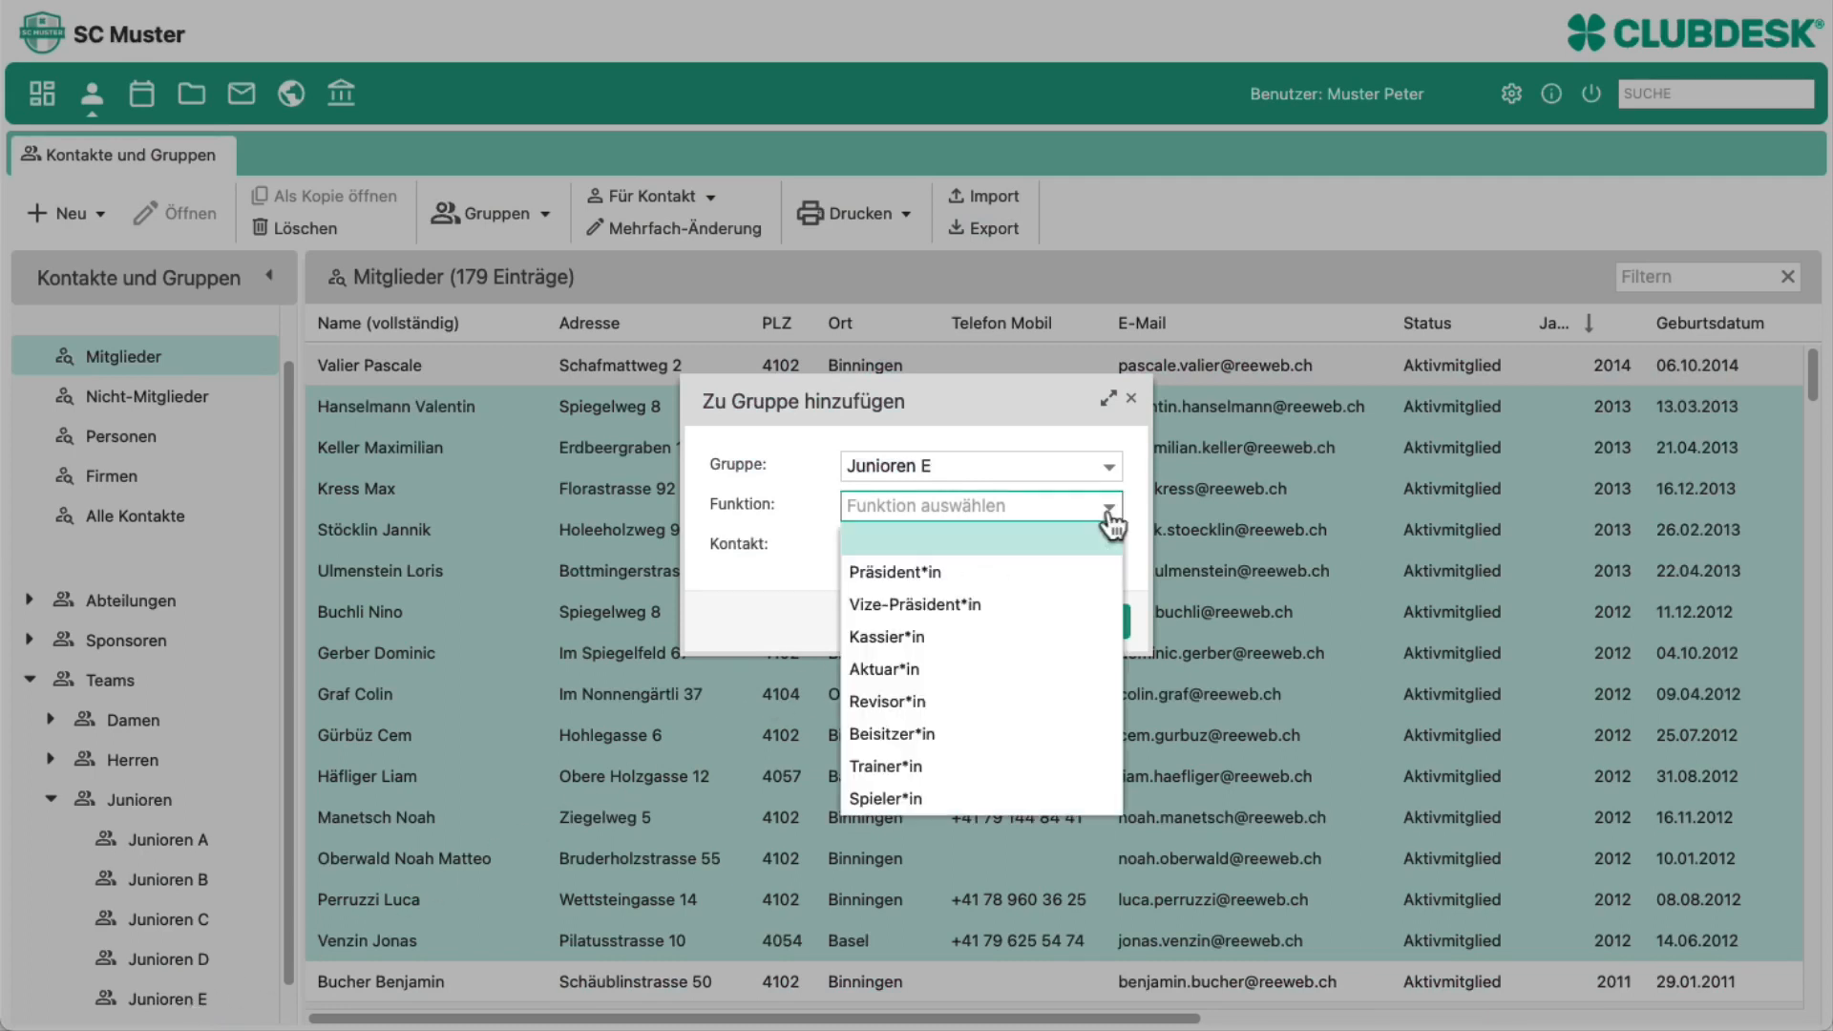
pyautogui.click(1044, 801)
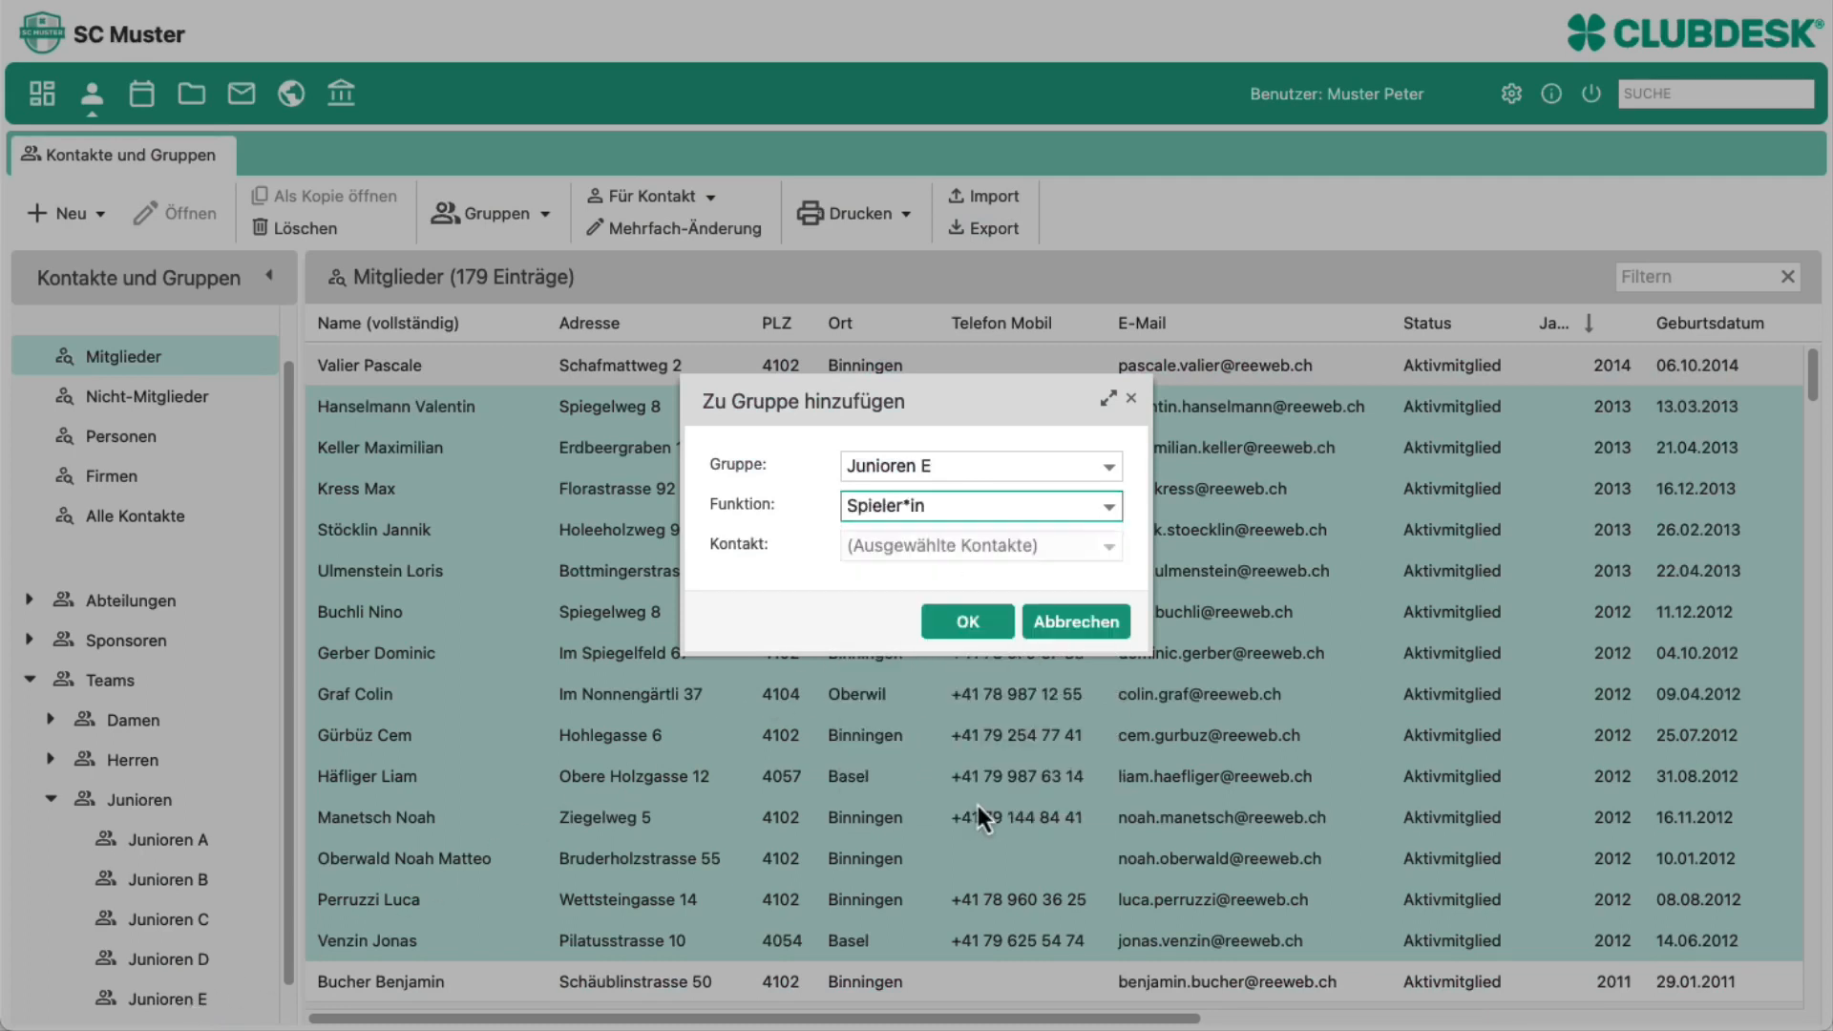
pyautogui.click(968, 622)
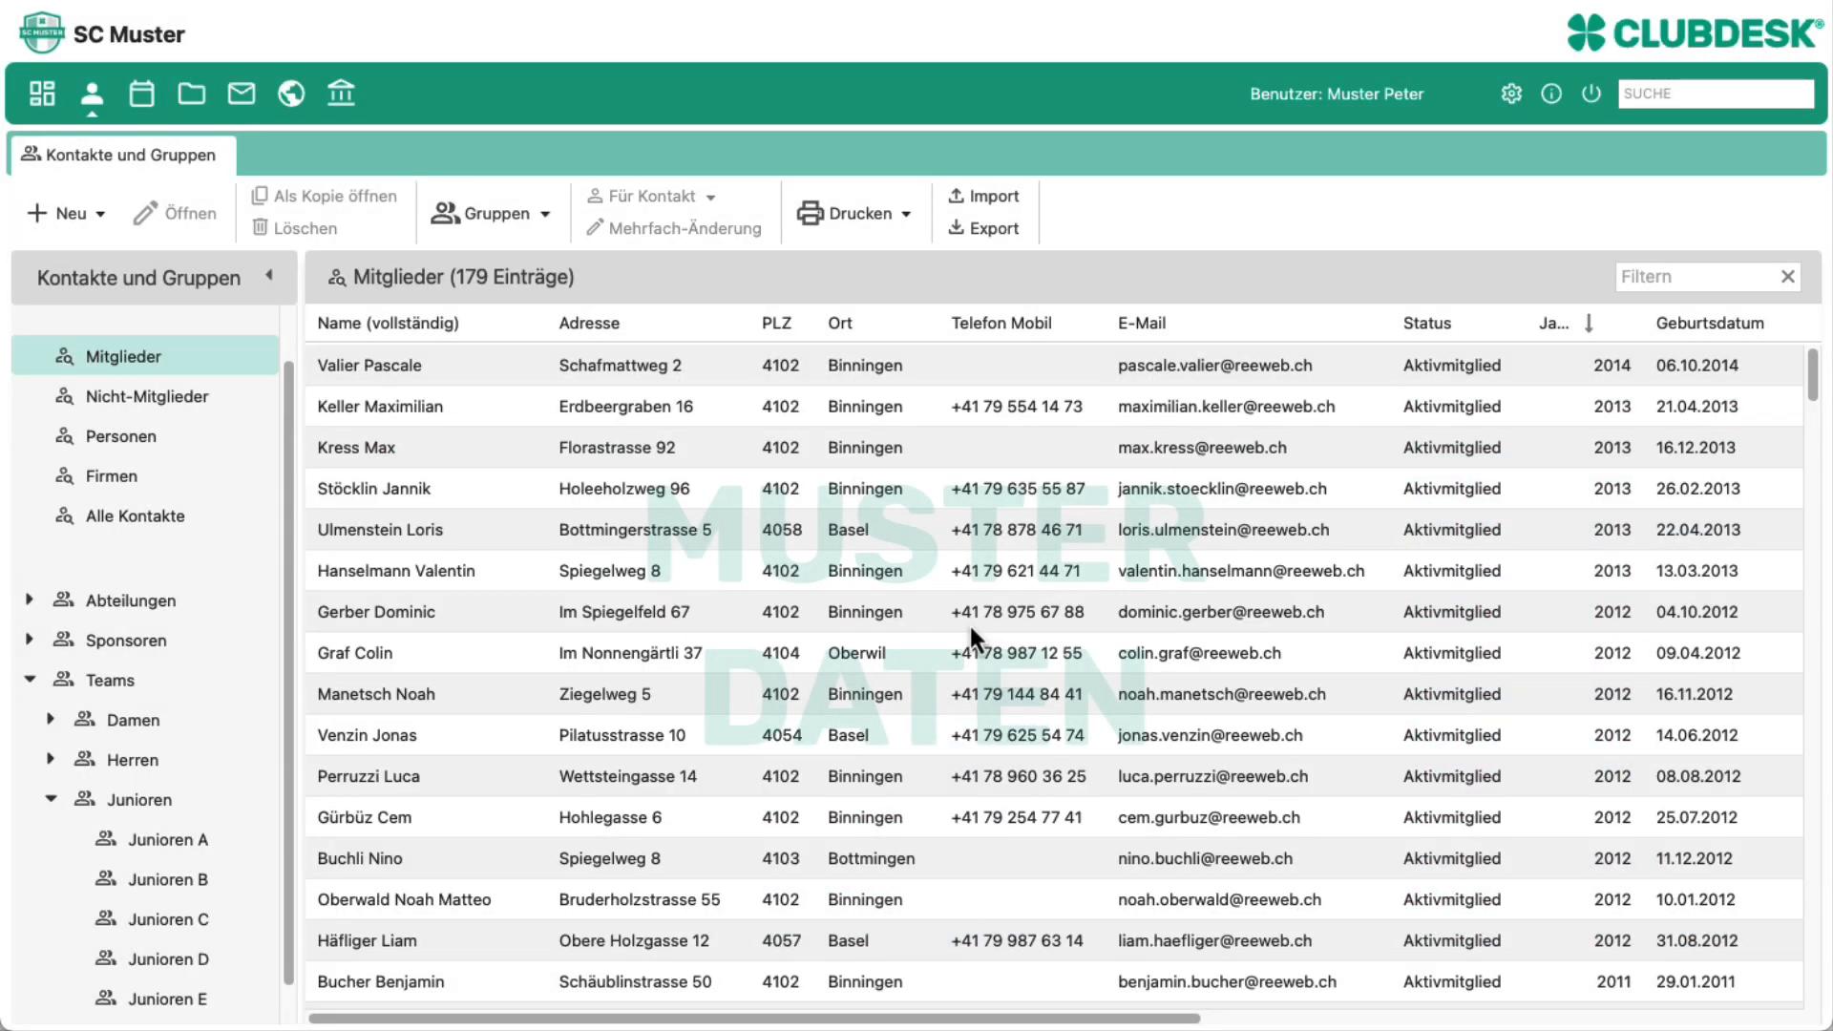
pyautogui.click(220, 993)
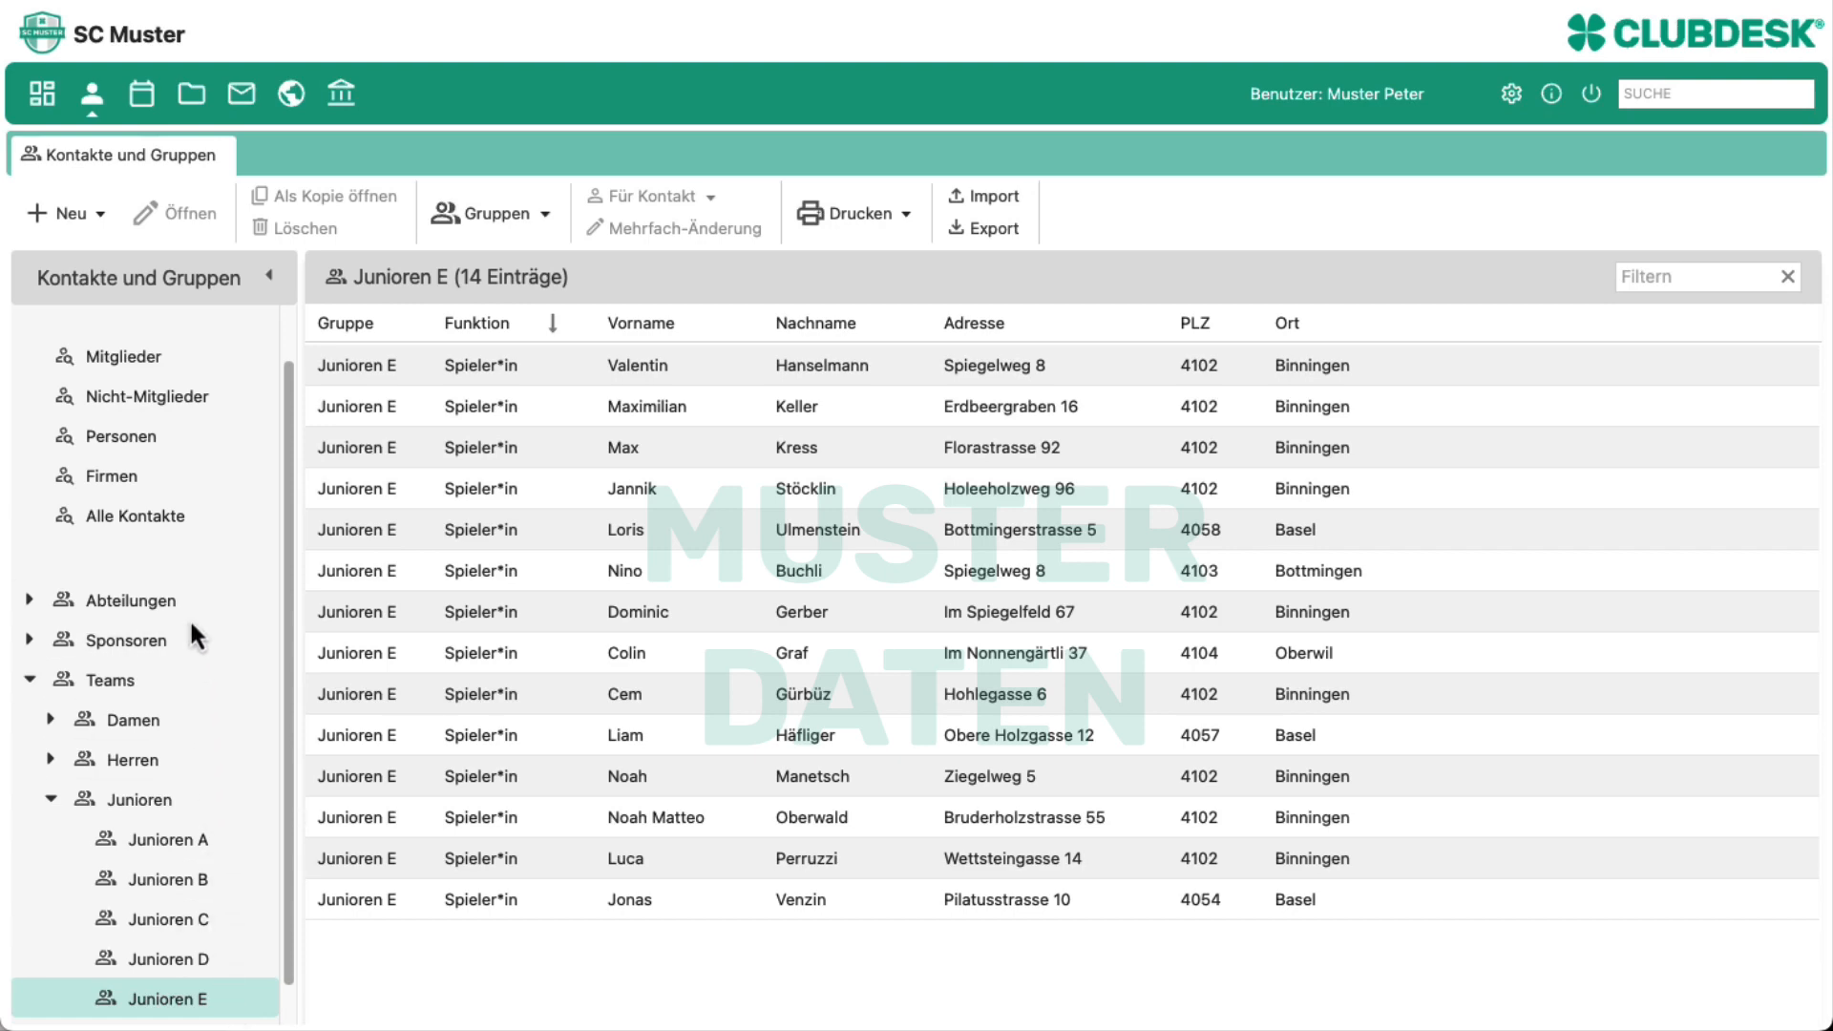
# - Filter the Mitglieder list by the text "mari"
pyautogui.click(170, 372)
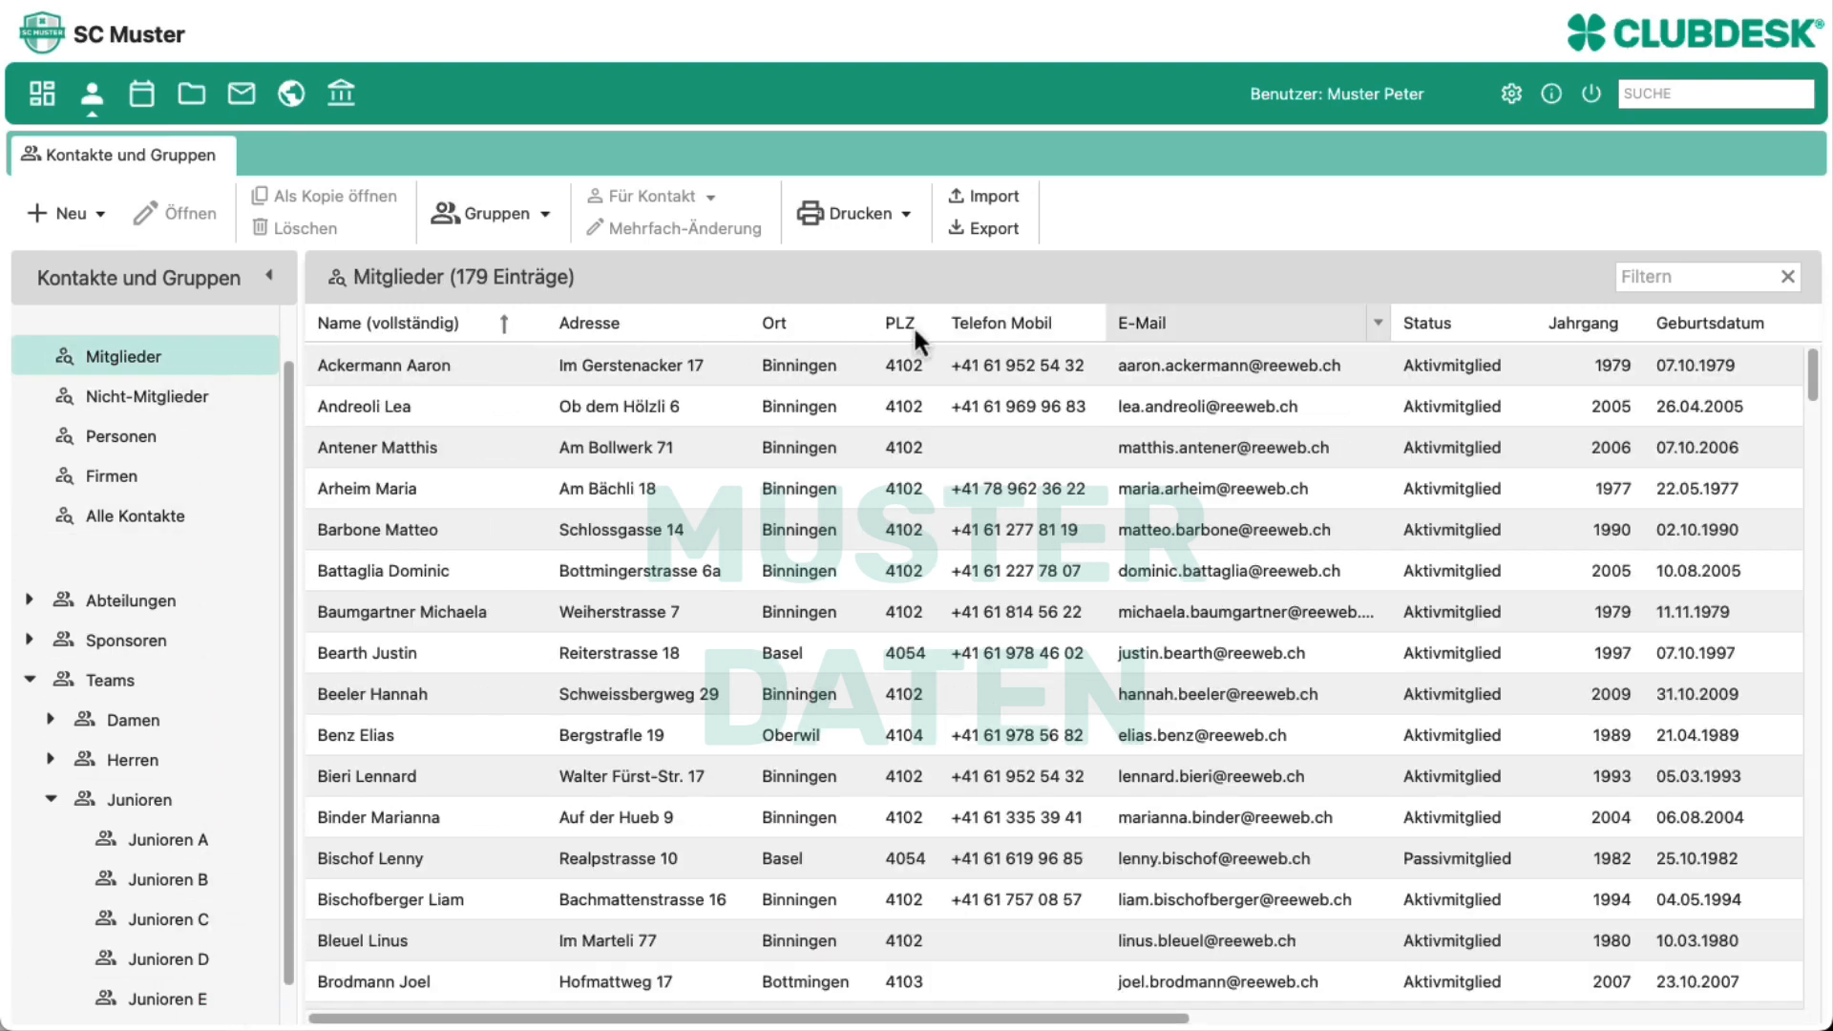
pyautogui.click(1638, 278)
pyautogui.write('m')
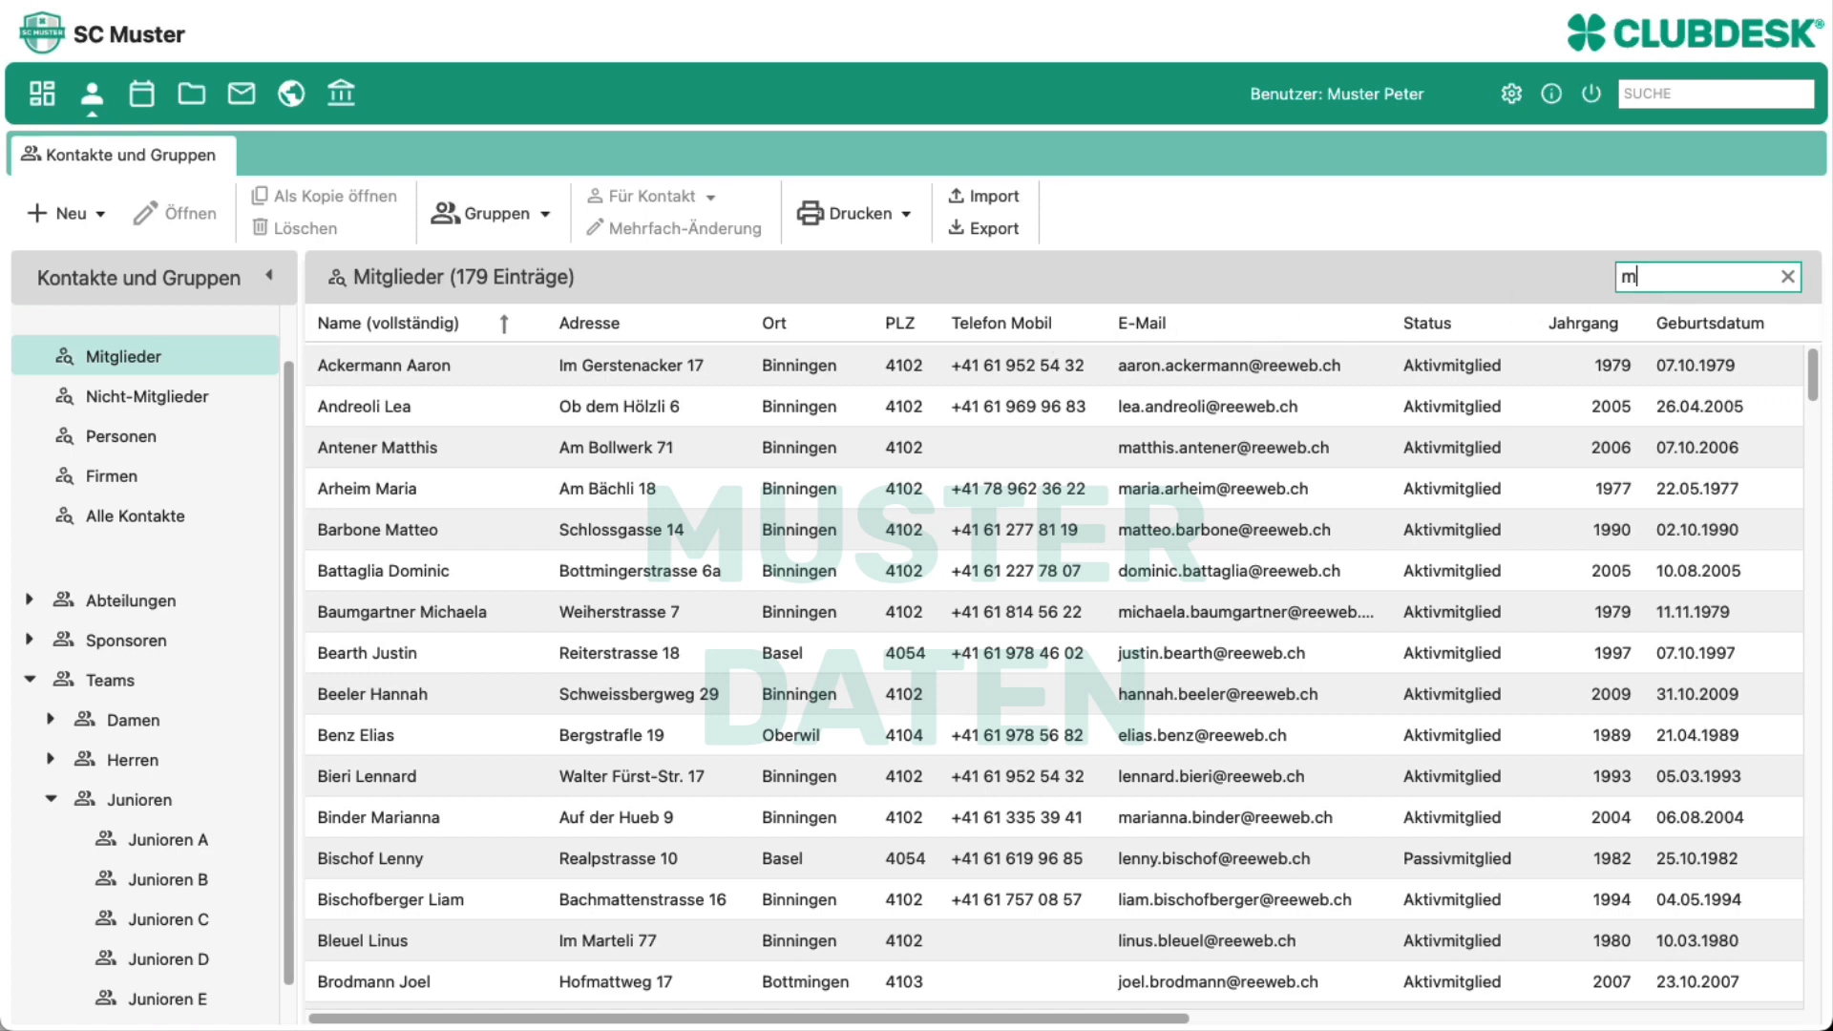
pyautogui.write('ari')
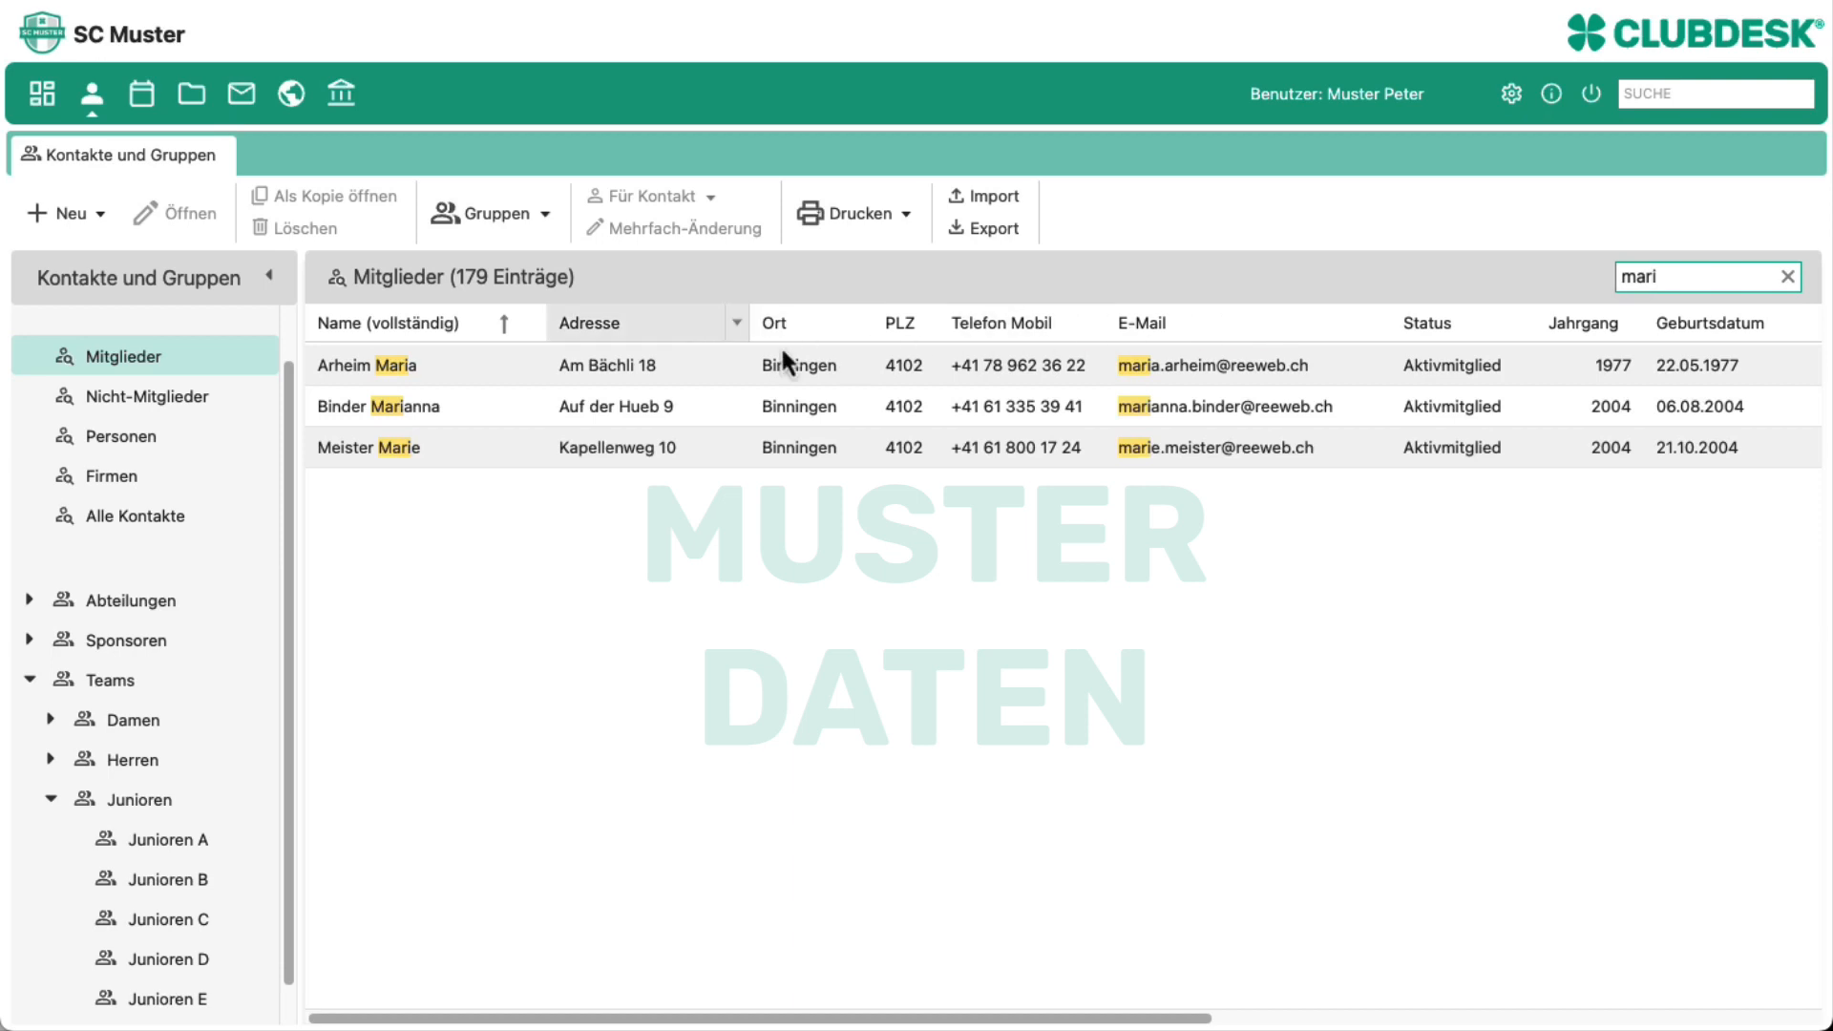
# - Correct the house number in the address of the first filtered member, then save and close the contact
pyautogui.click(467, 372)
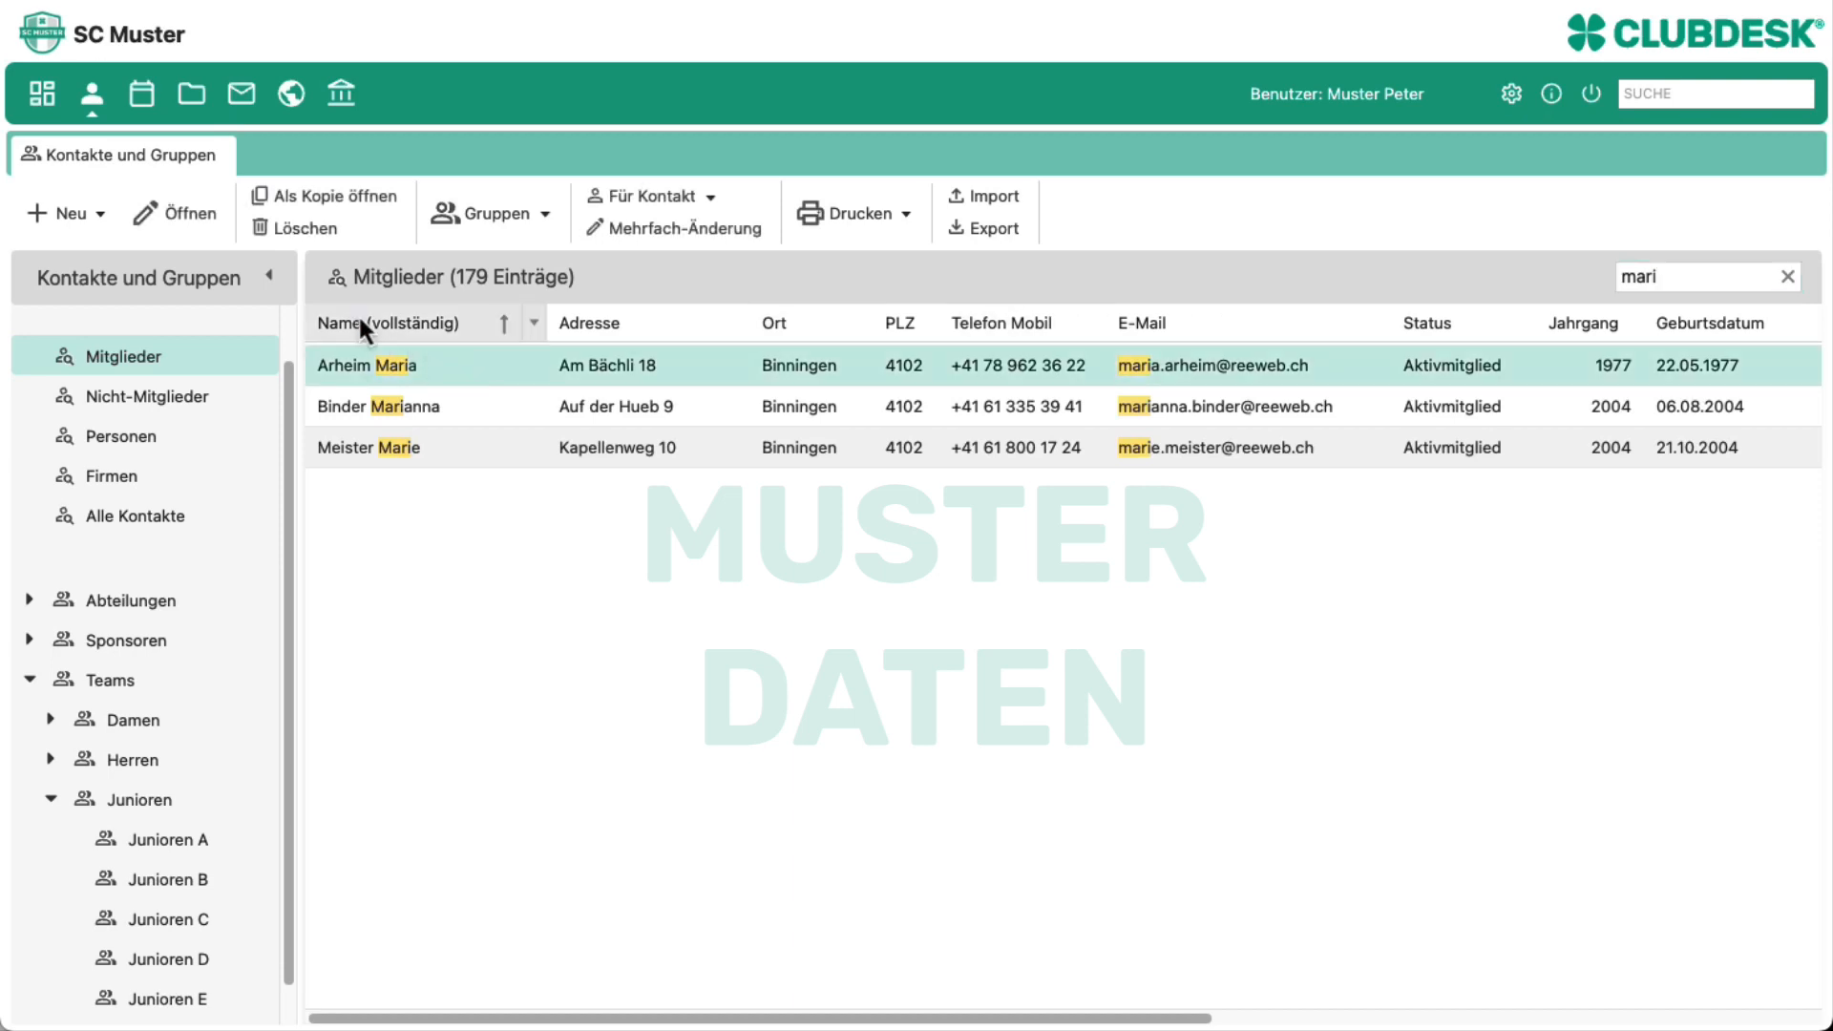
pyautogui.click(177, 218)
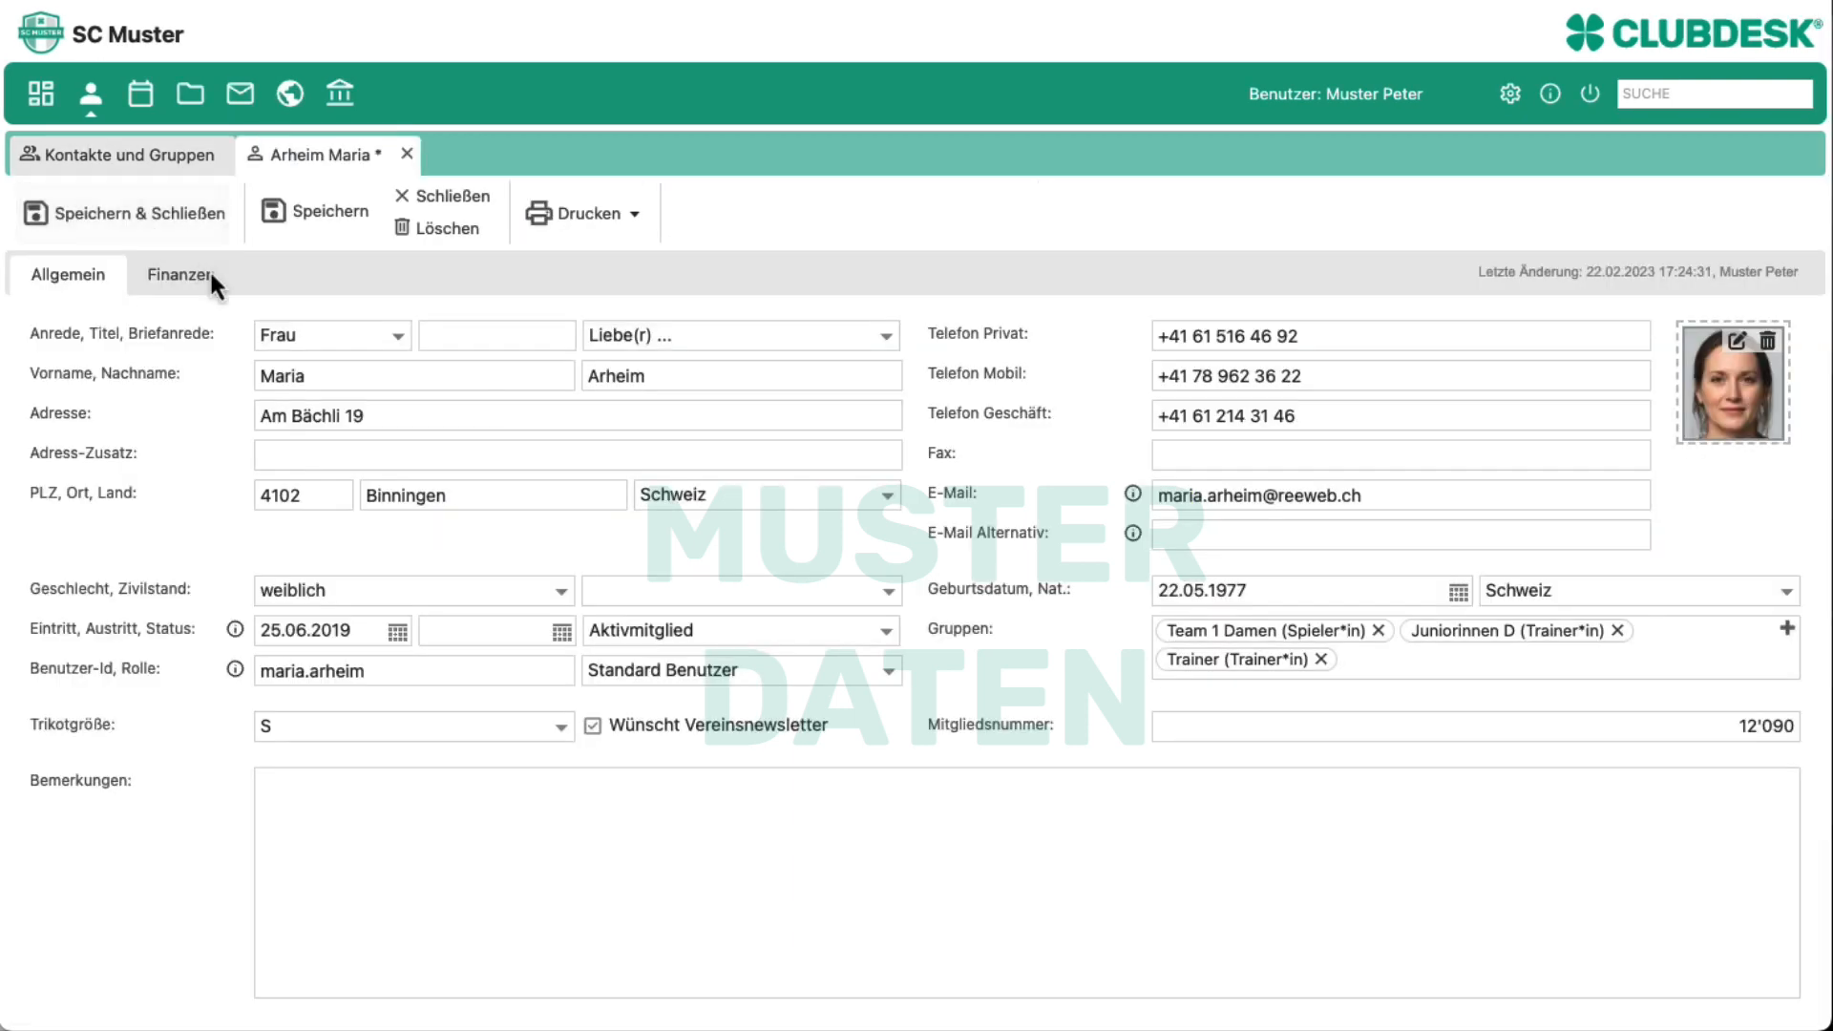
pyautogui.click(379, 413)
pyautogui.press('BackSpace')
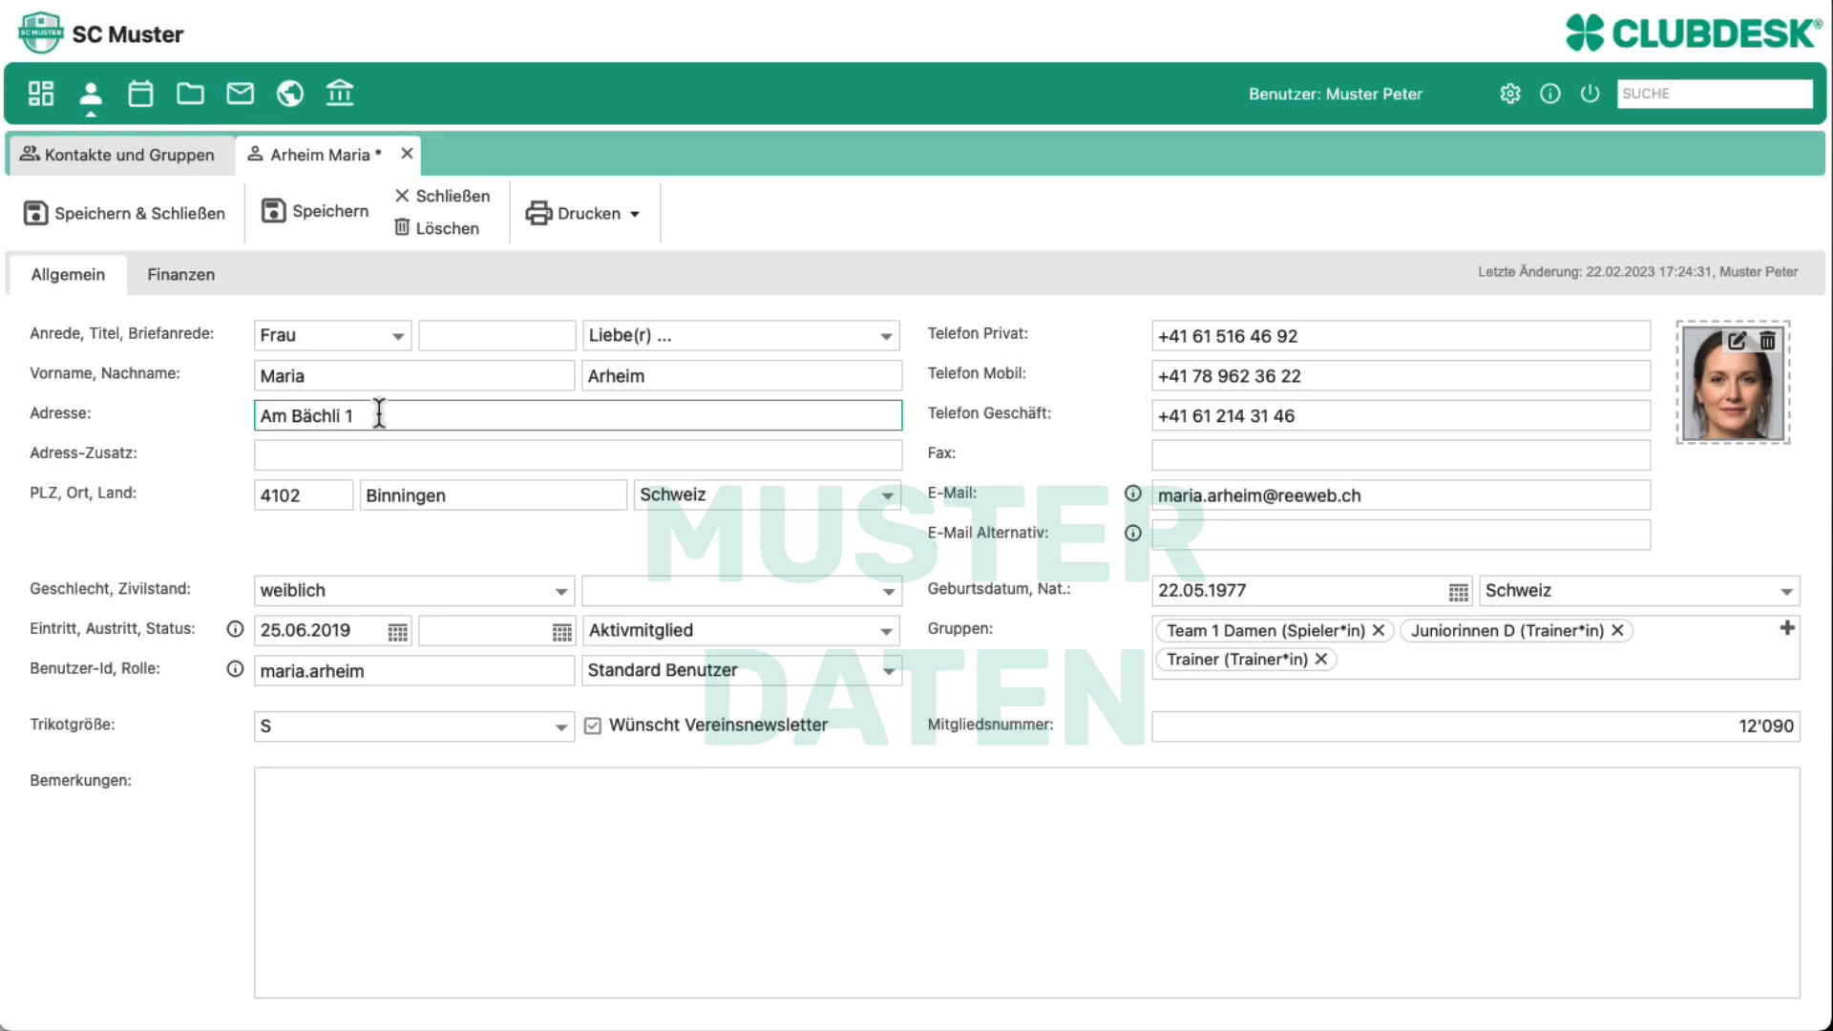
pyautogui.write('8')
pyautogui.click(153, 219)
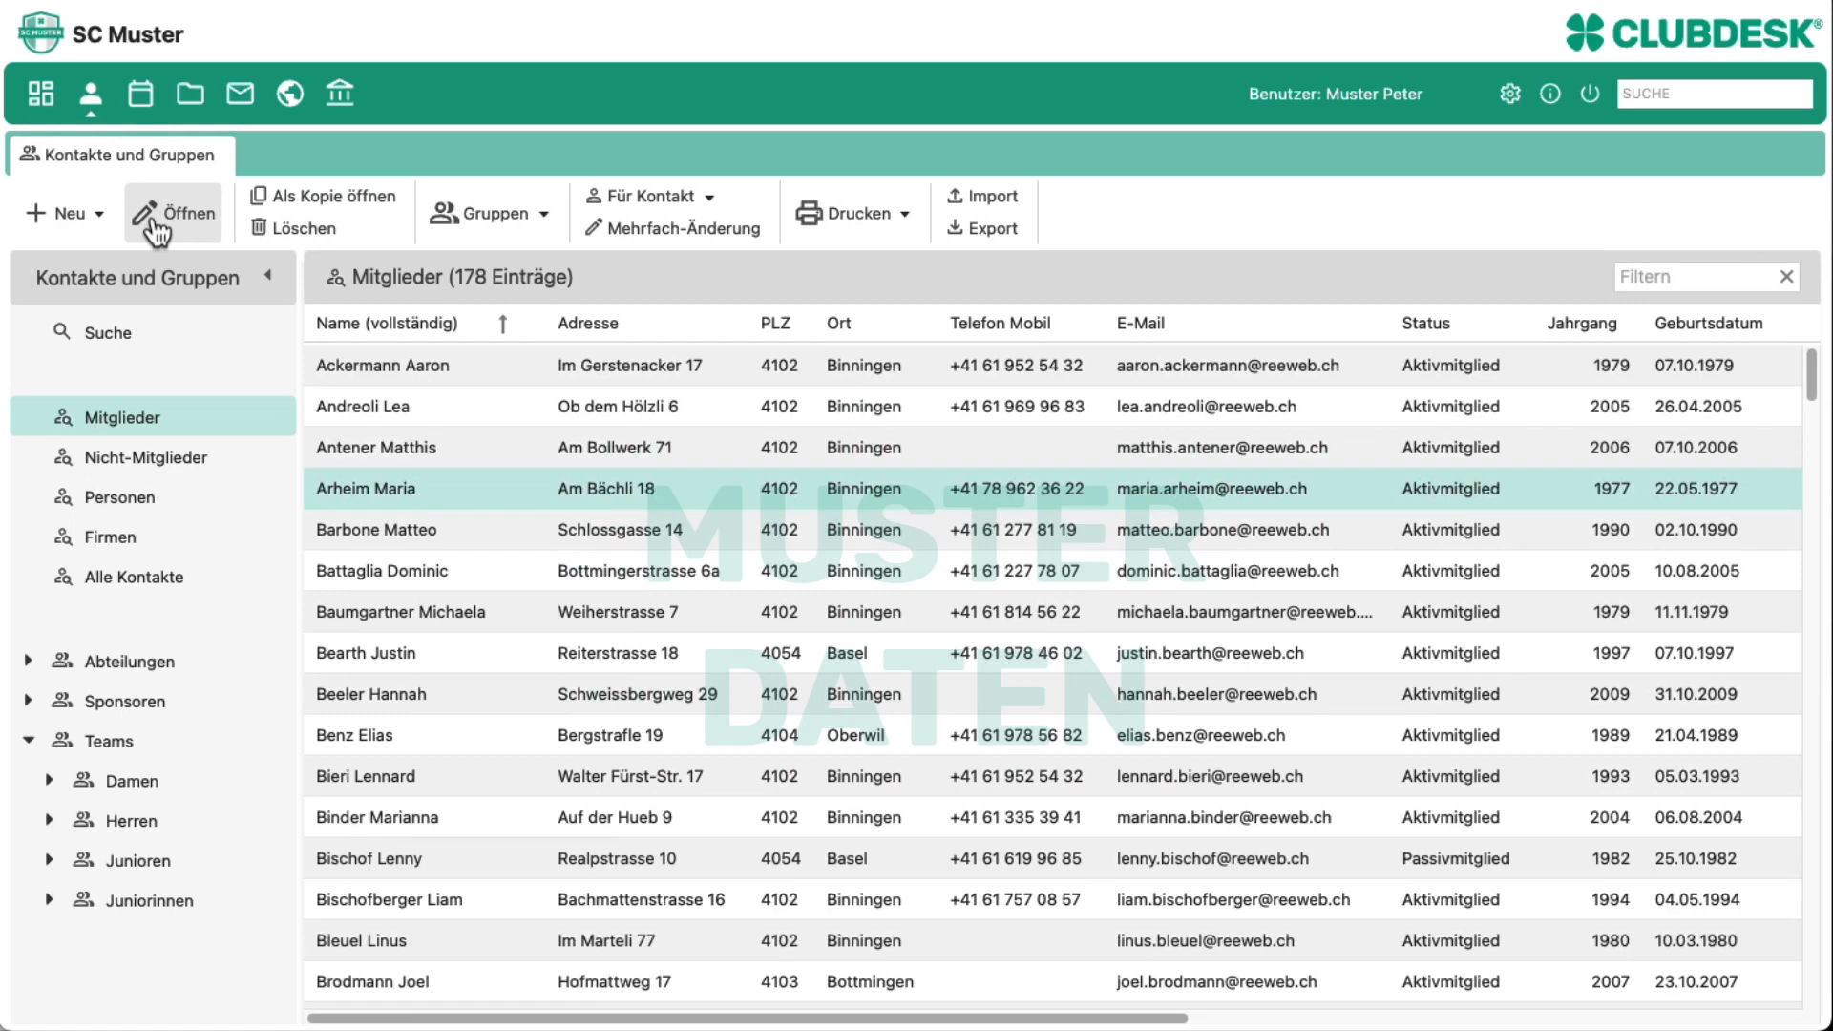
# - Start a contact import and assign the file's Mail column to the E-Mail field
pyautogui.click(72, 214)
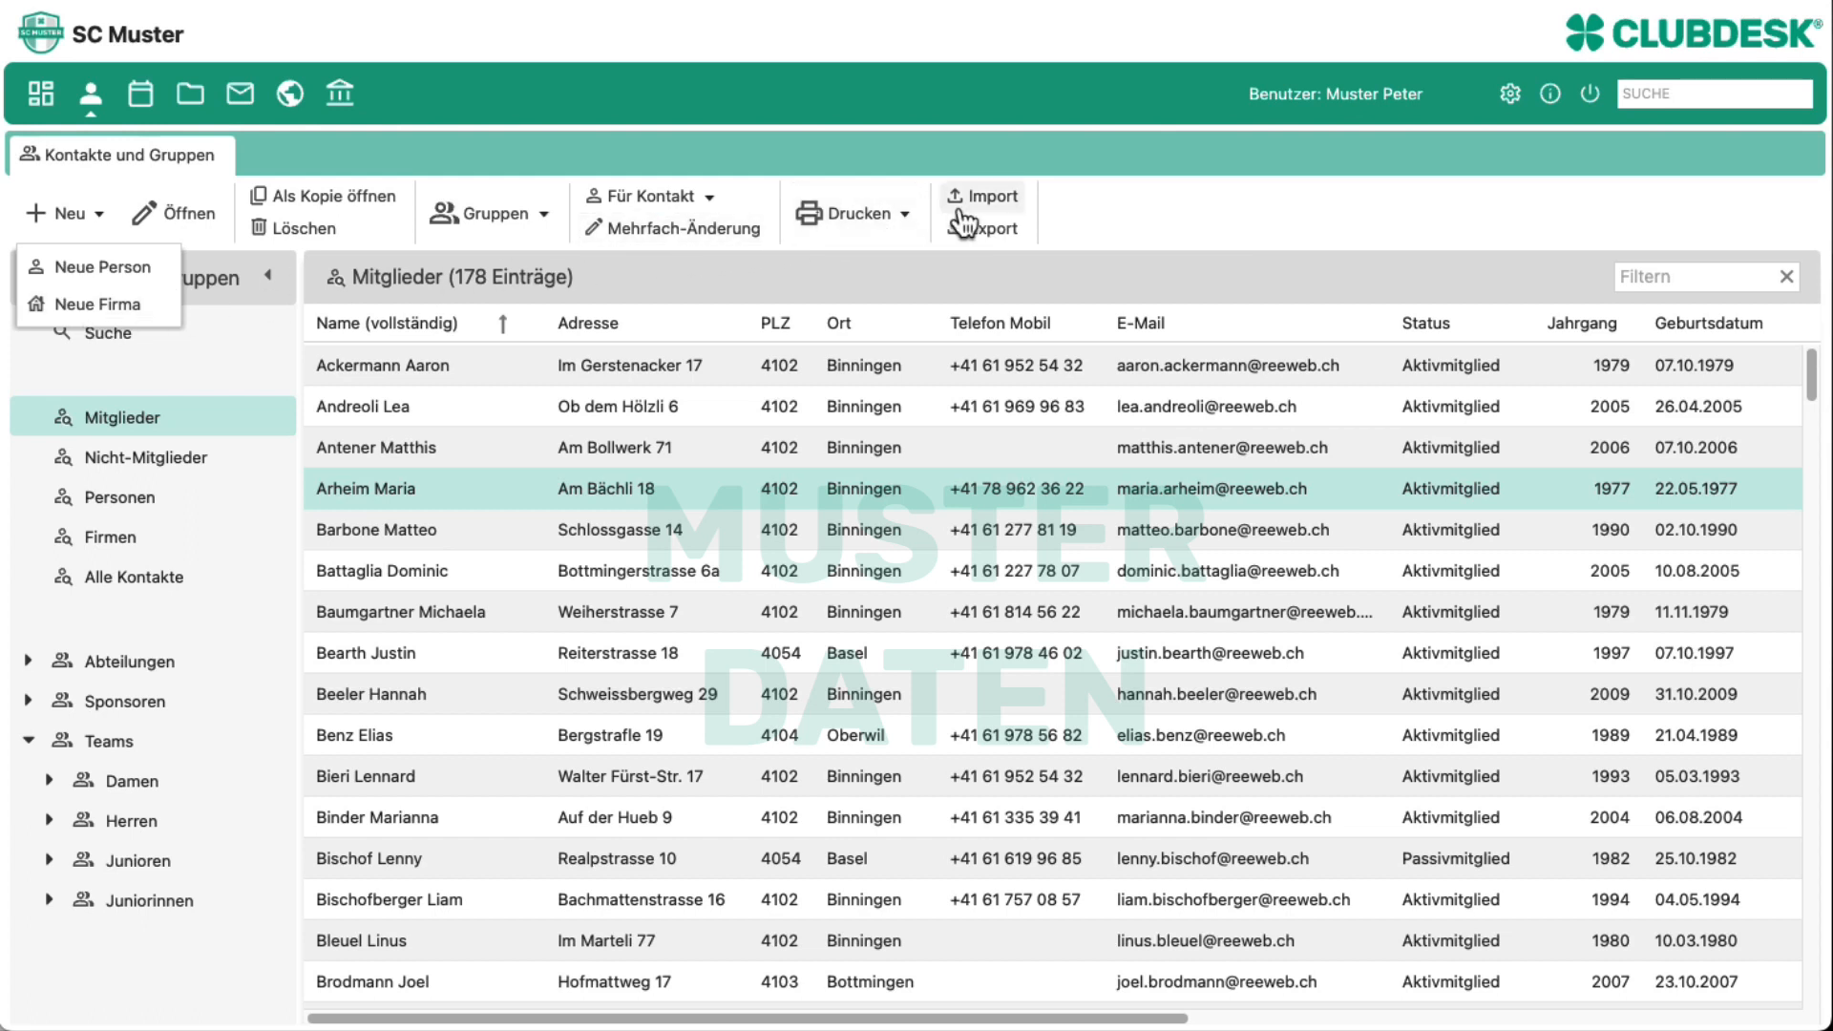
pyautogui.click(989, 199)
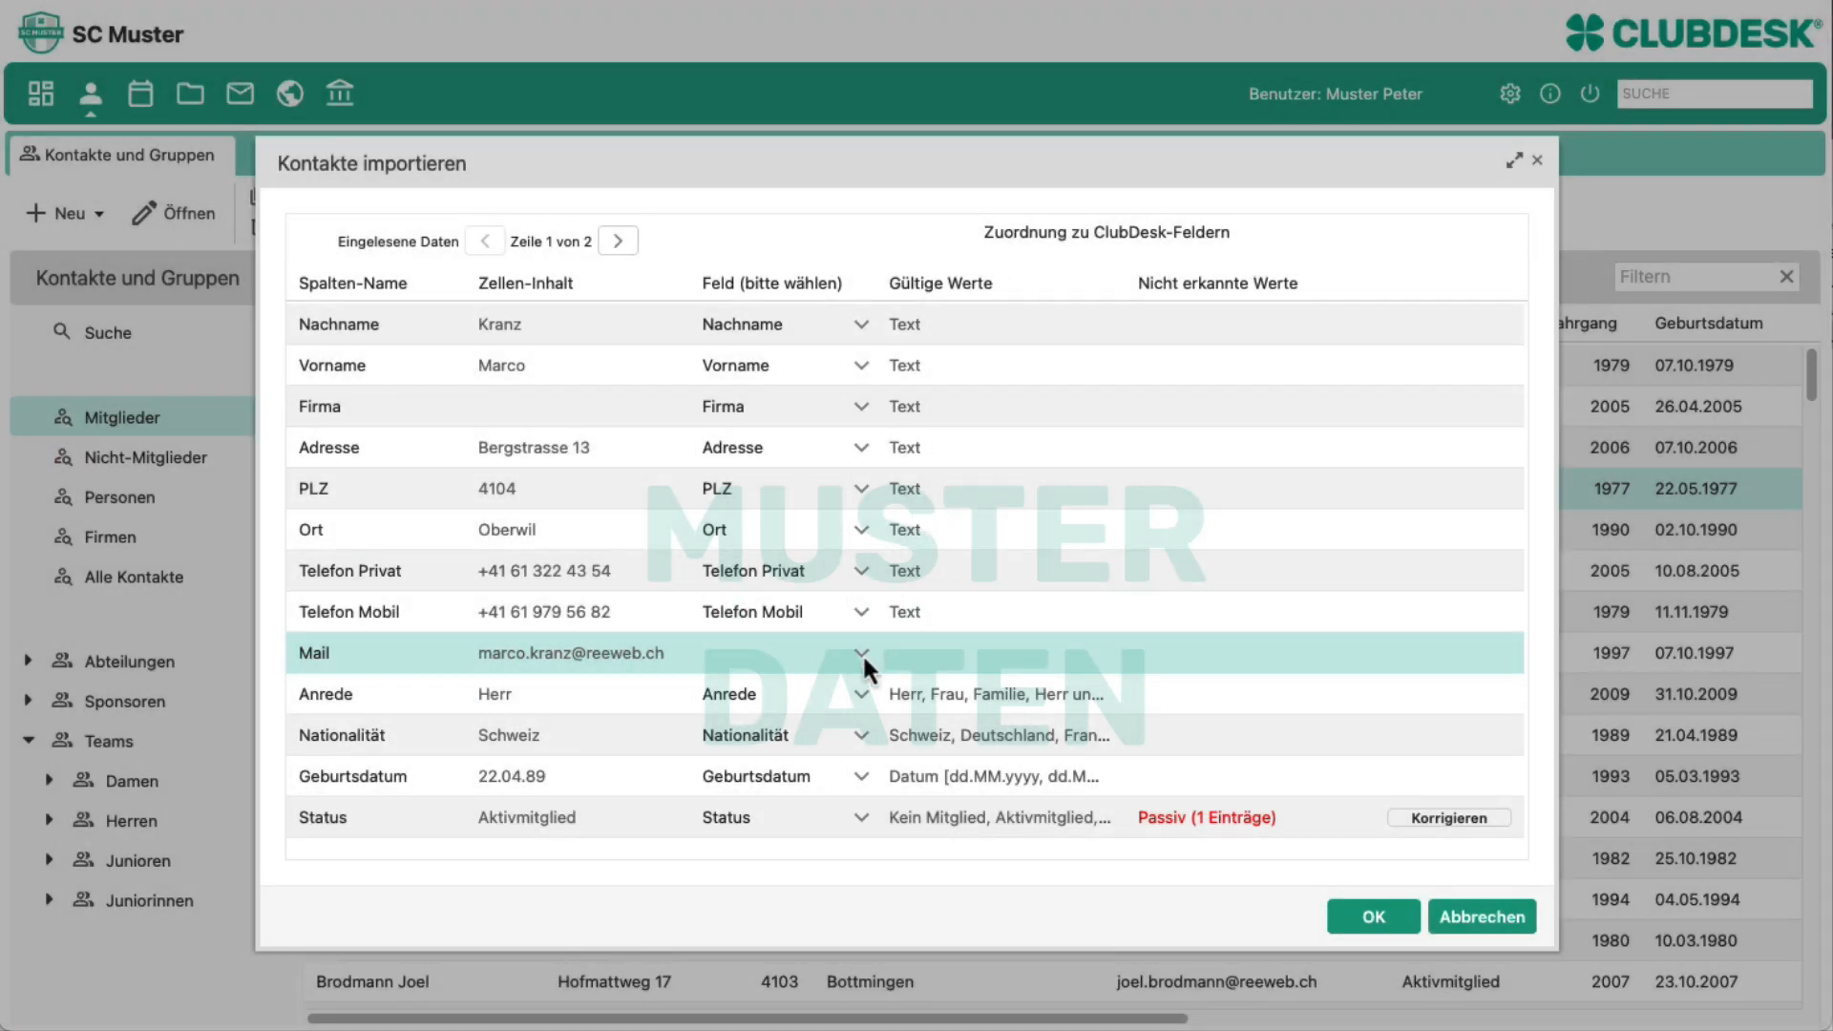
pyautogui.click(864, 655)
pyautogui.click(865, 657)
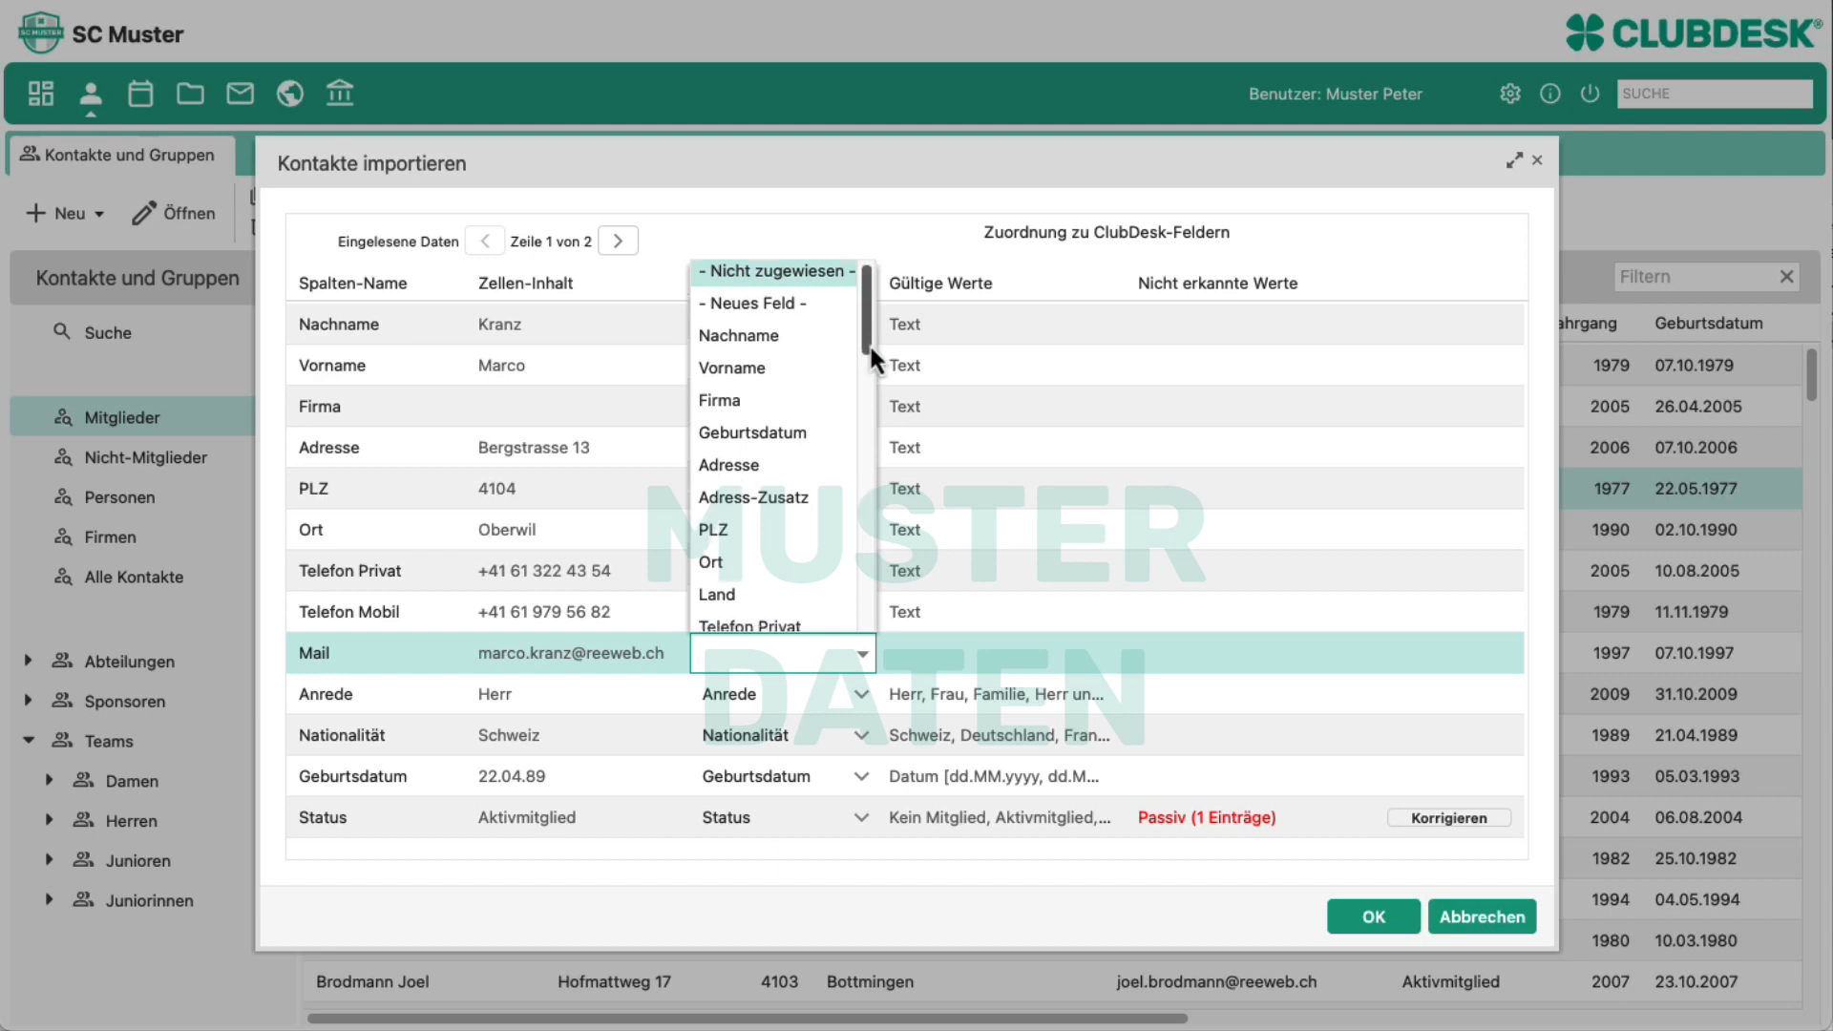
pyautogui.moveTo(869, 342); pyautogui.dragTo(873, 415)
pyautogui.click(817, 441)
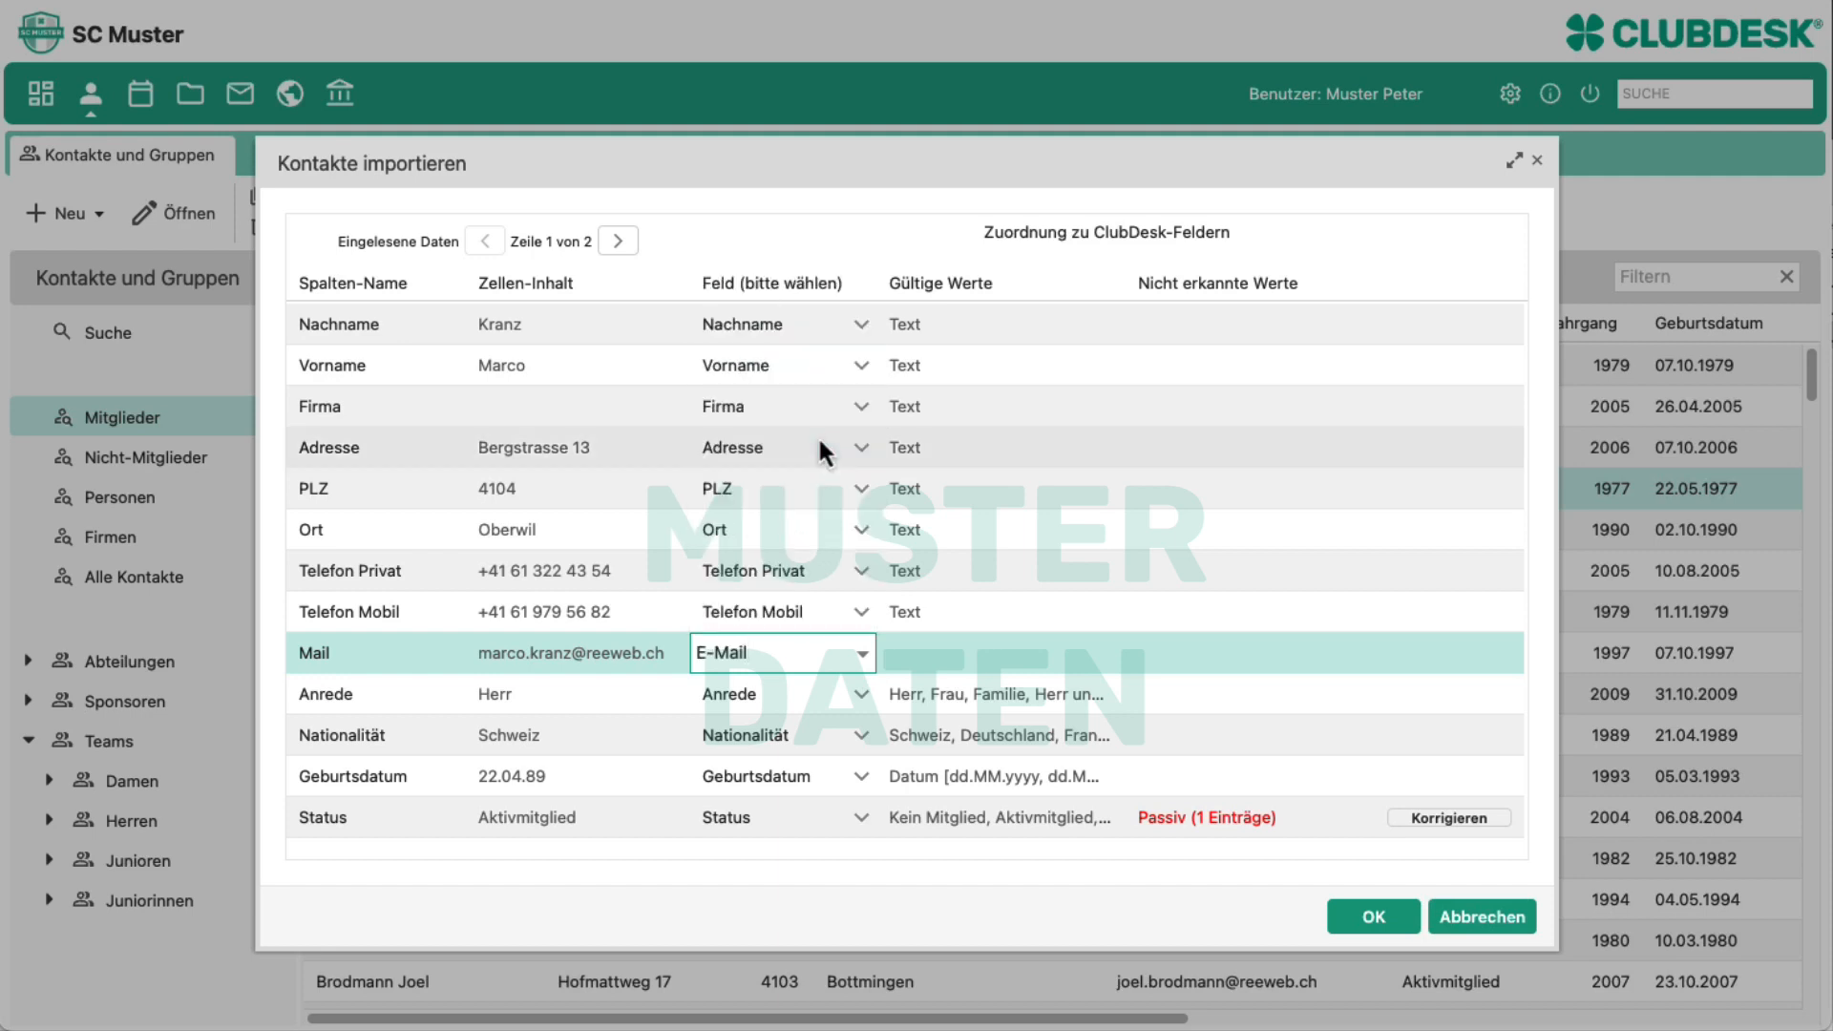
# - Map the unrecognised status value Passiv to Passivmitglied and confirm the assignment
pyautogui.click(1453, 818)
pyautogui.click(1092, 438)
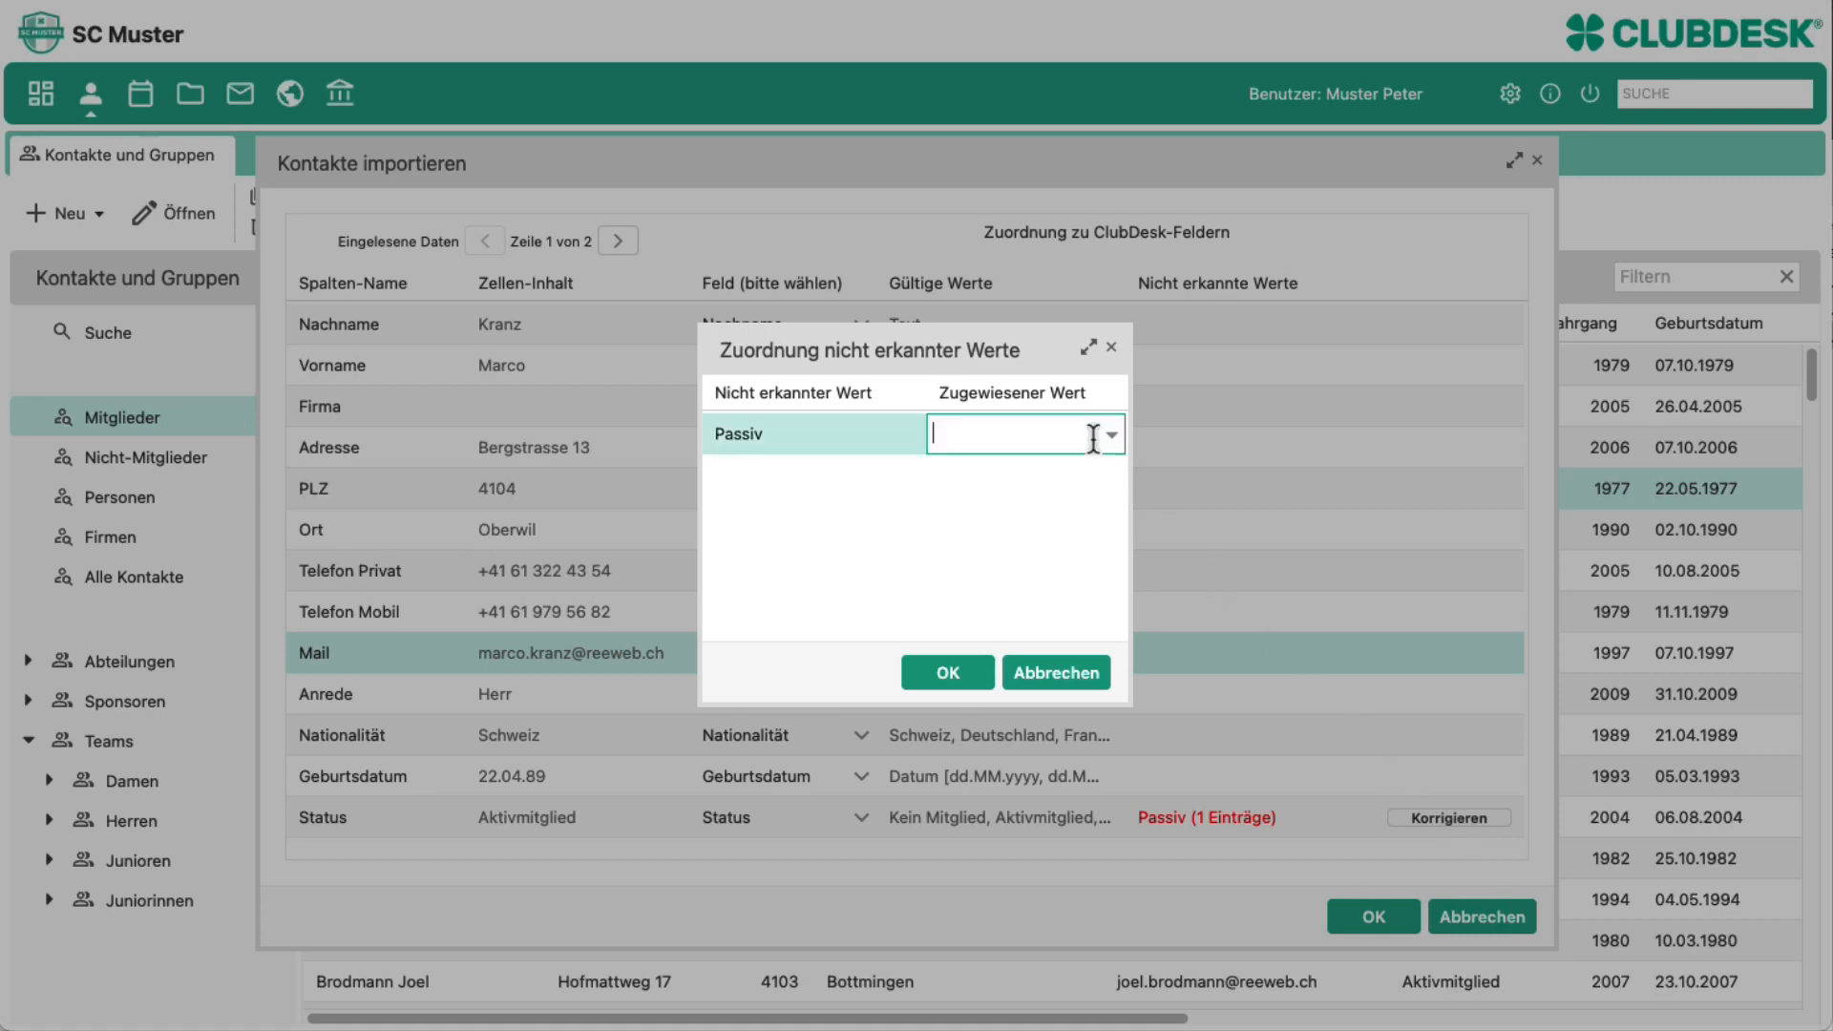
pyautogui.click(1112, 437)
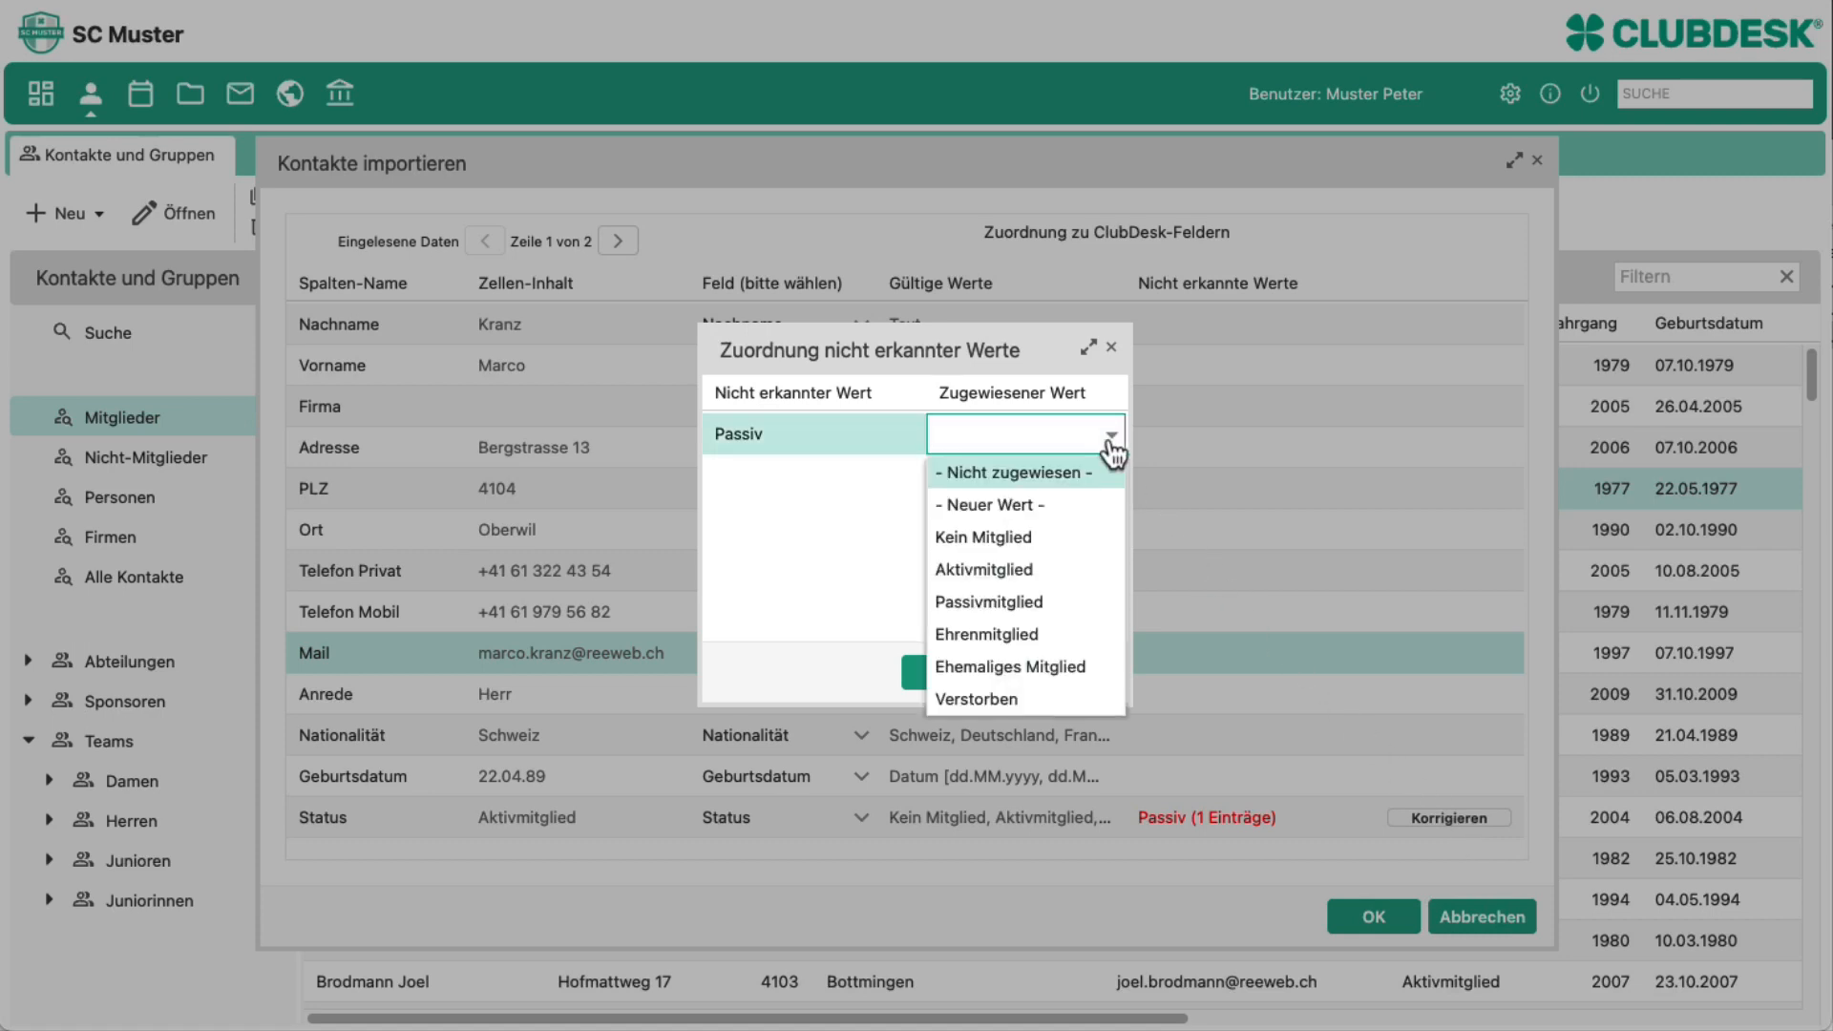
pyautogui.click(1053, 603)
pyautogui.click(945, 669)
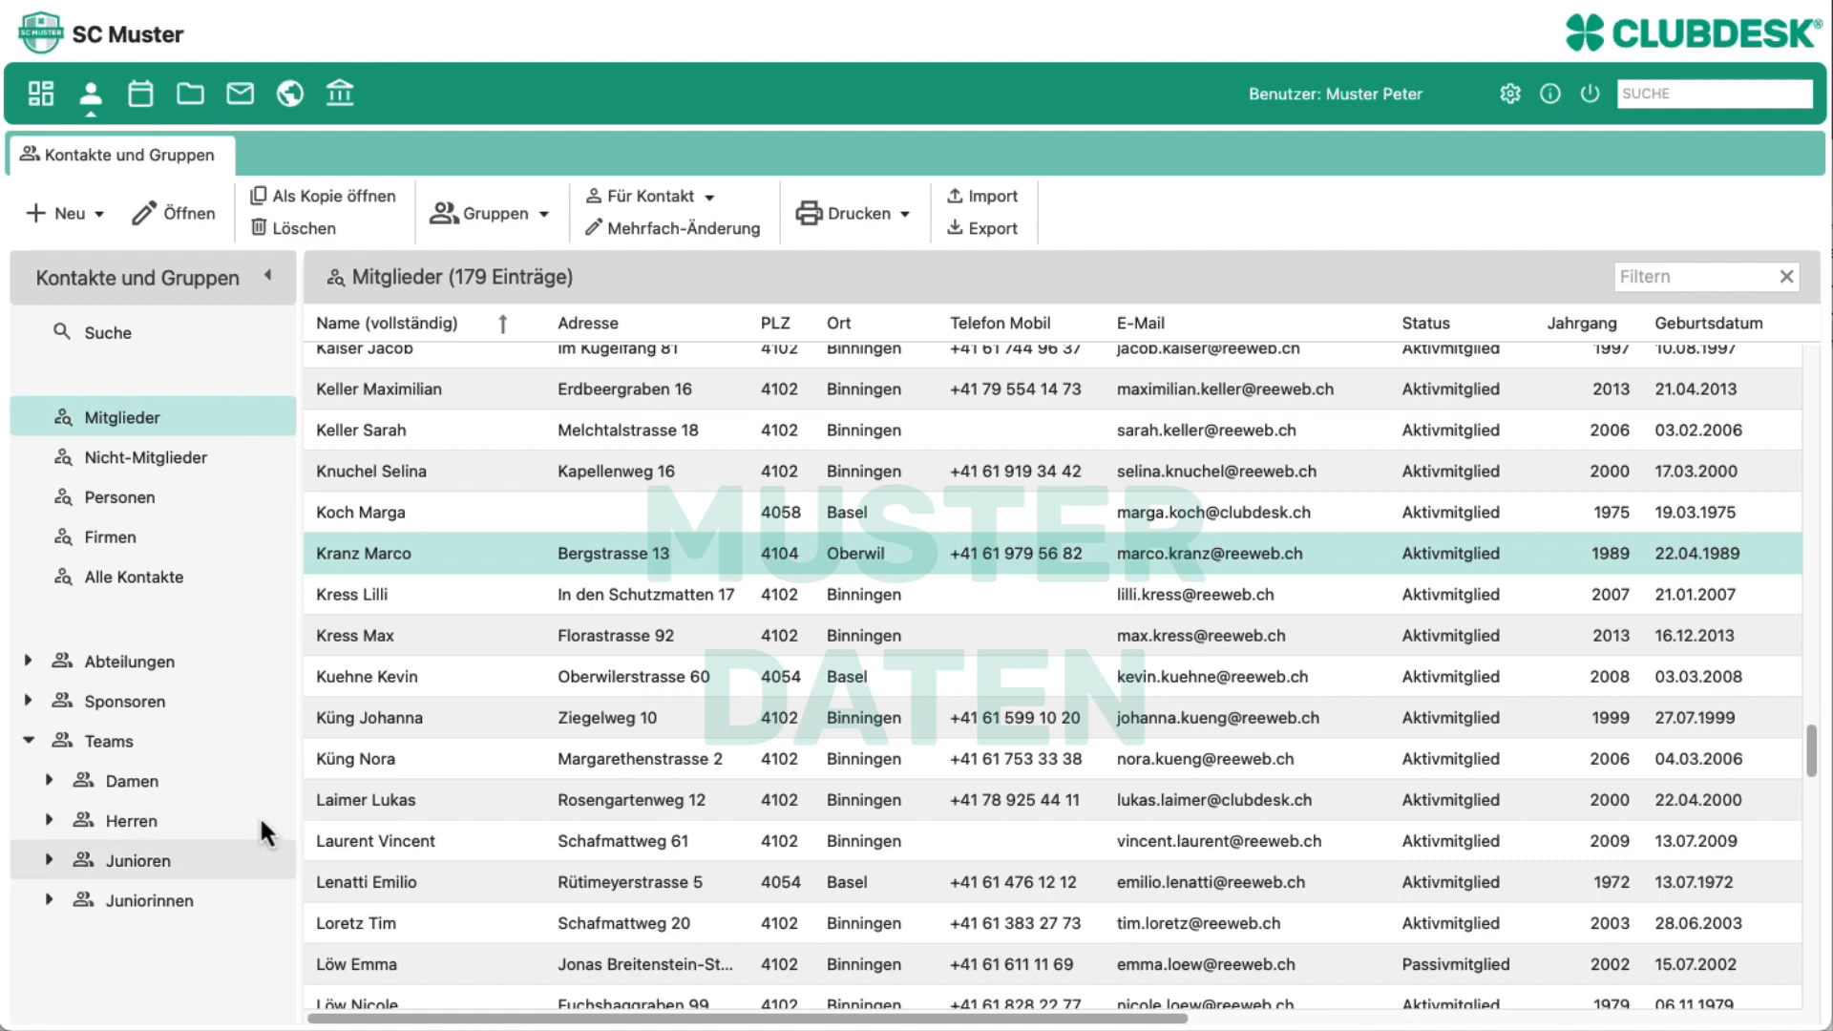
# - Print the contact table of the Junioren E team with all rows and the heading Junioren E
pyautogui.click(49, 860)
pyautogui.scroll(-2, 258, 912)
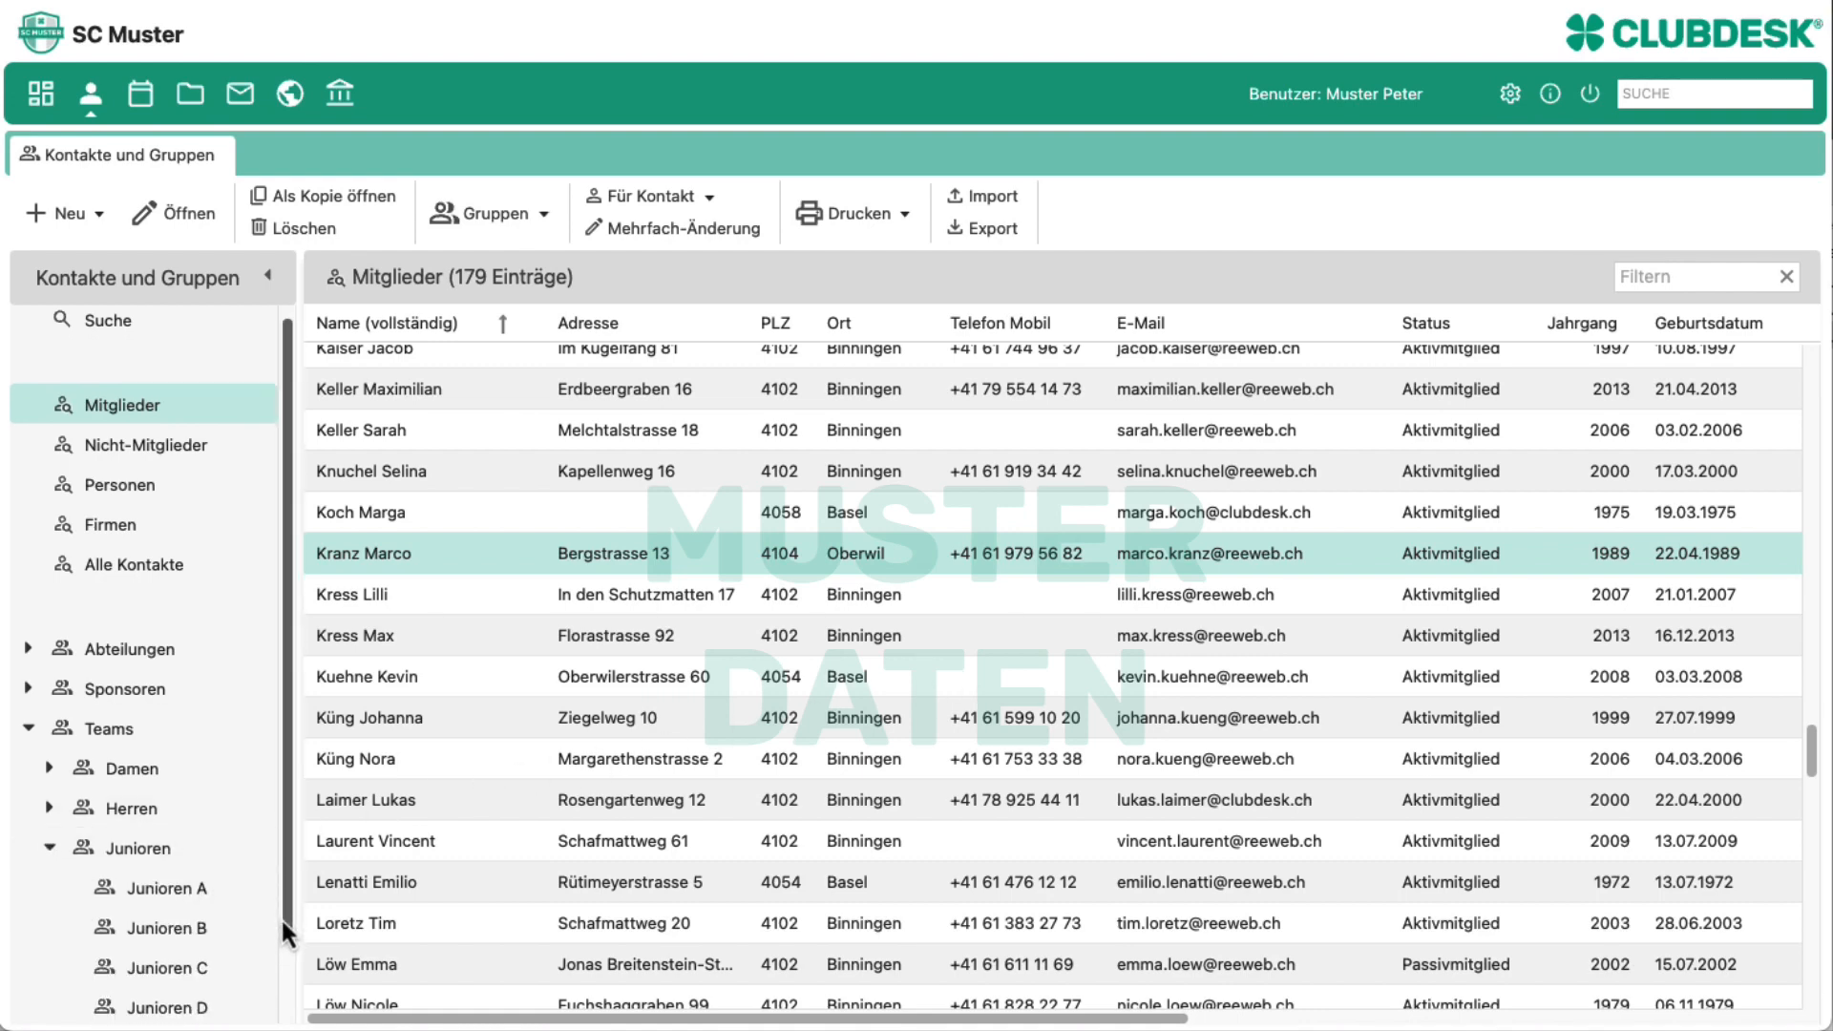
pyautogui.click(231, 958)
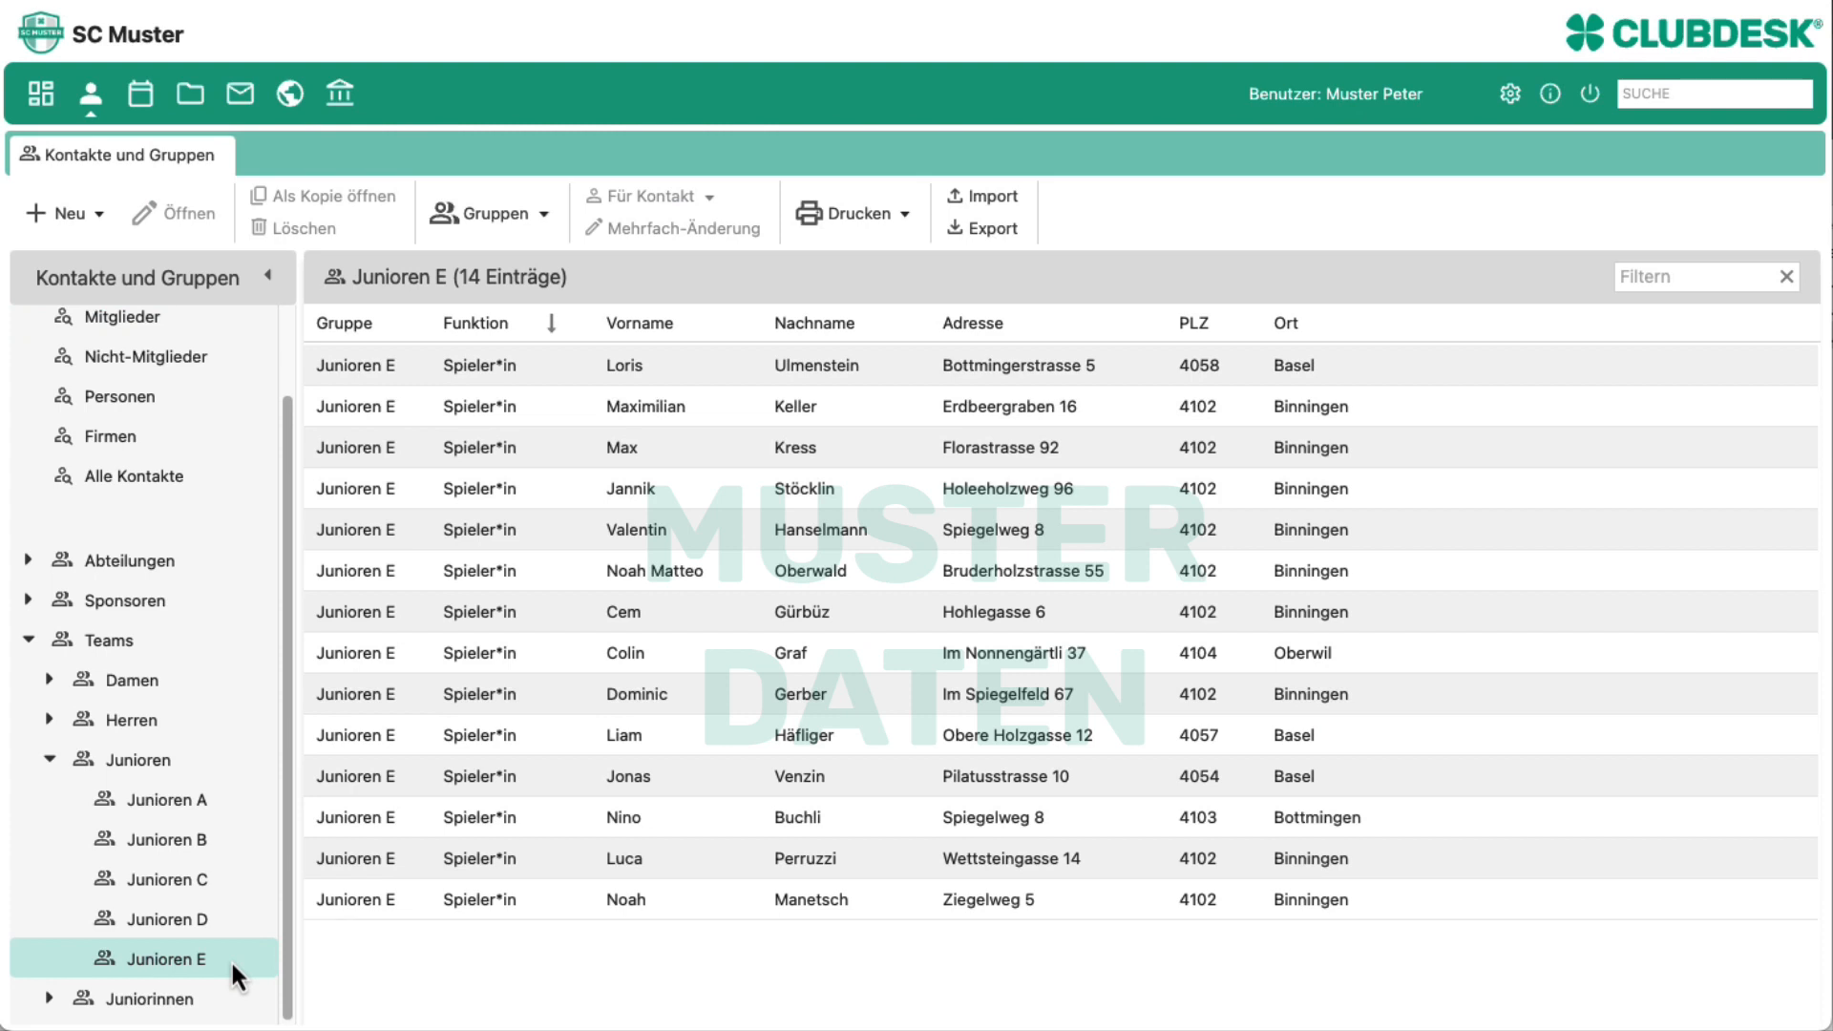
pyautogui.click(858, 215)
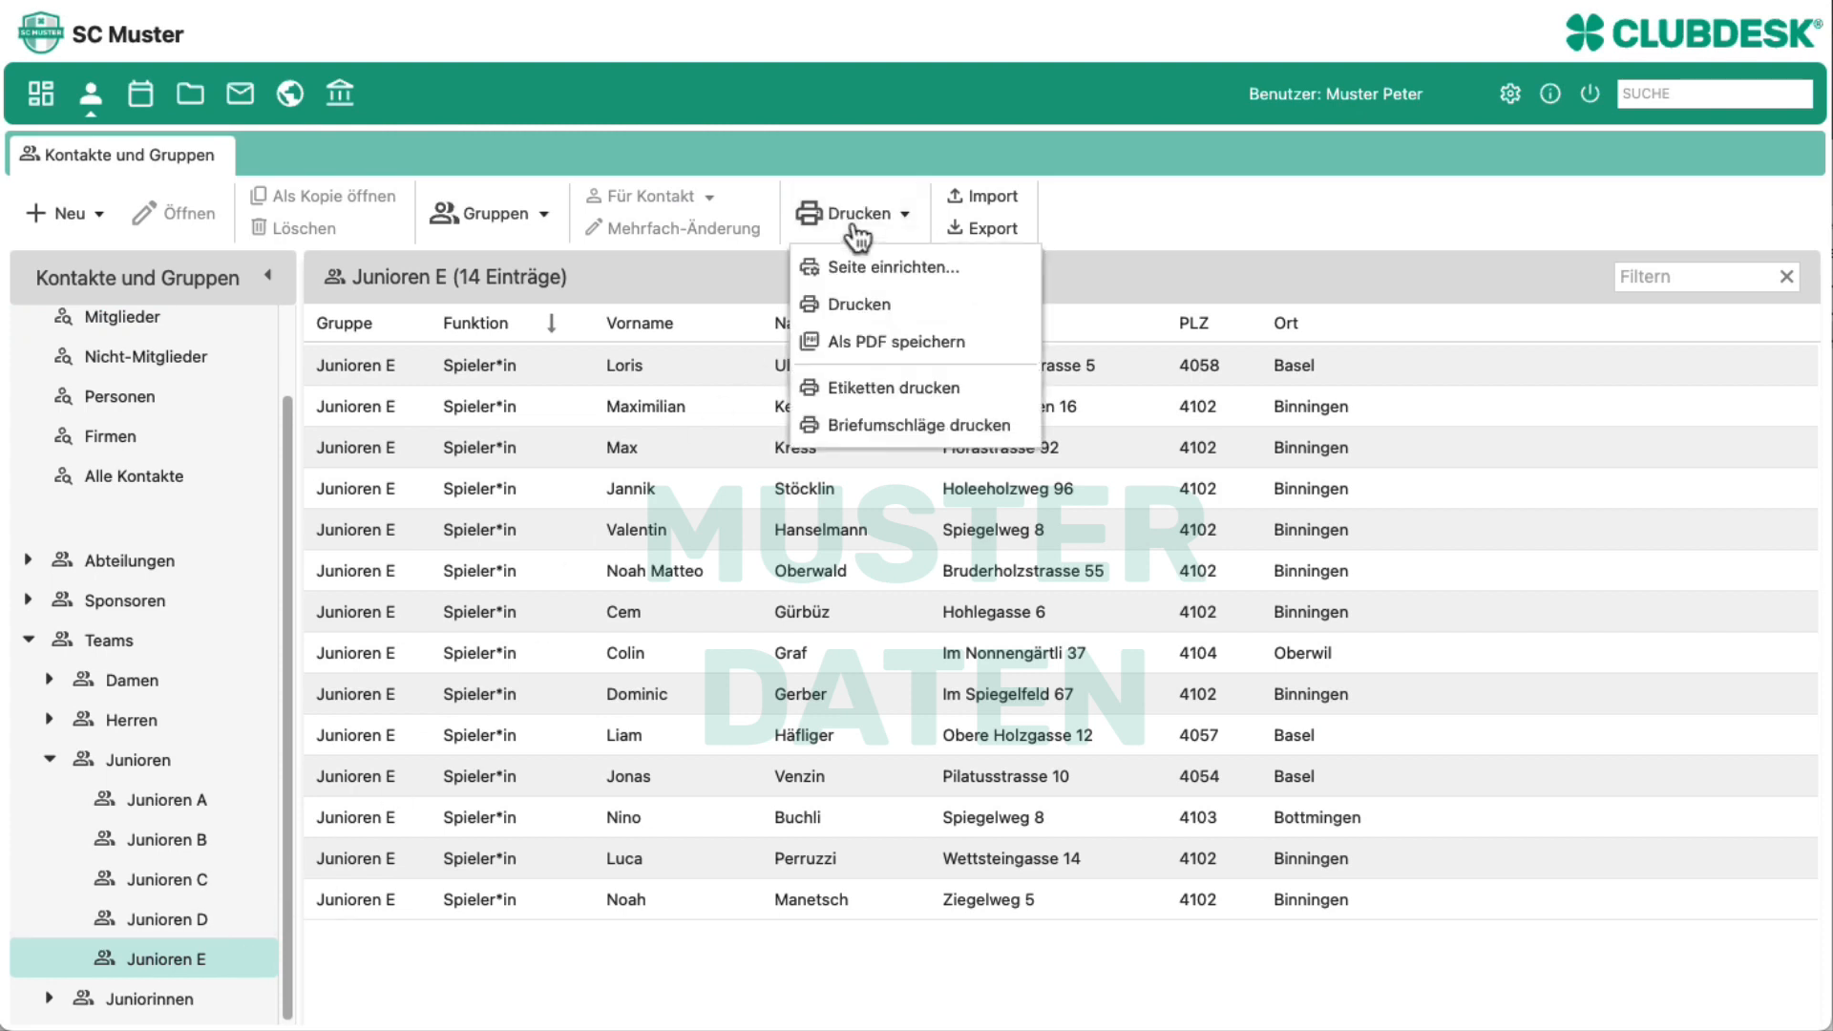
pyautogui.click(842, 305)
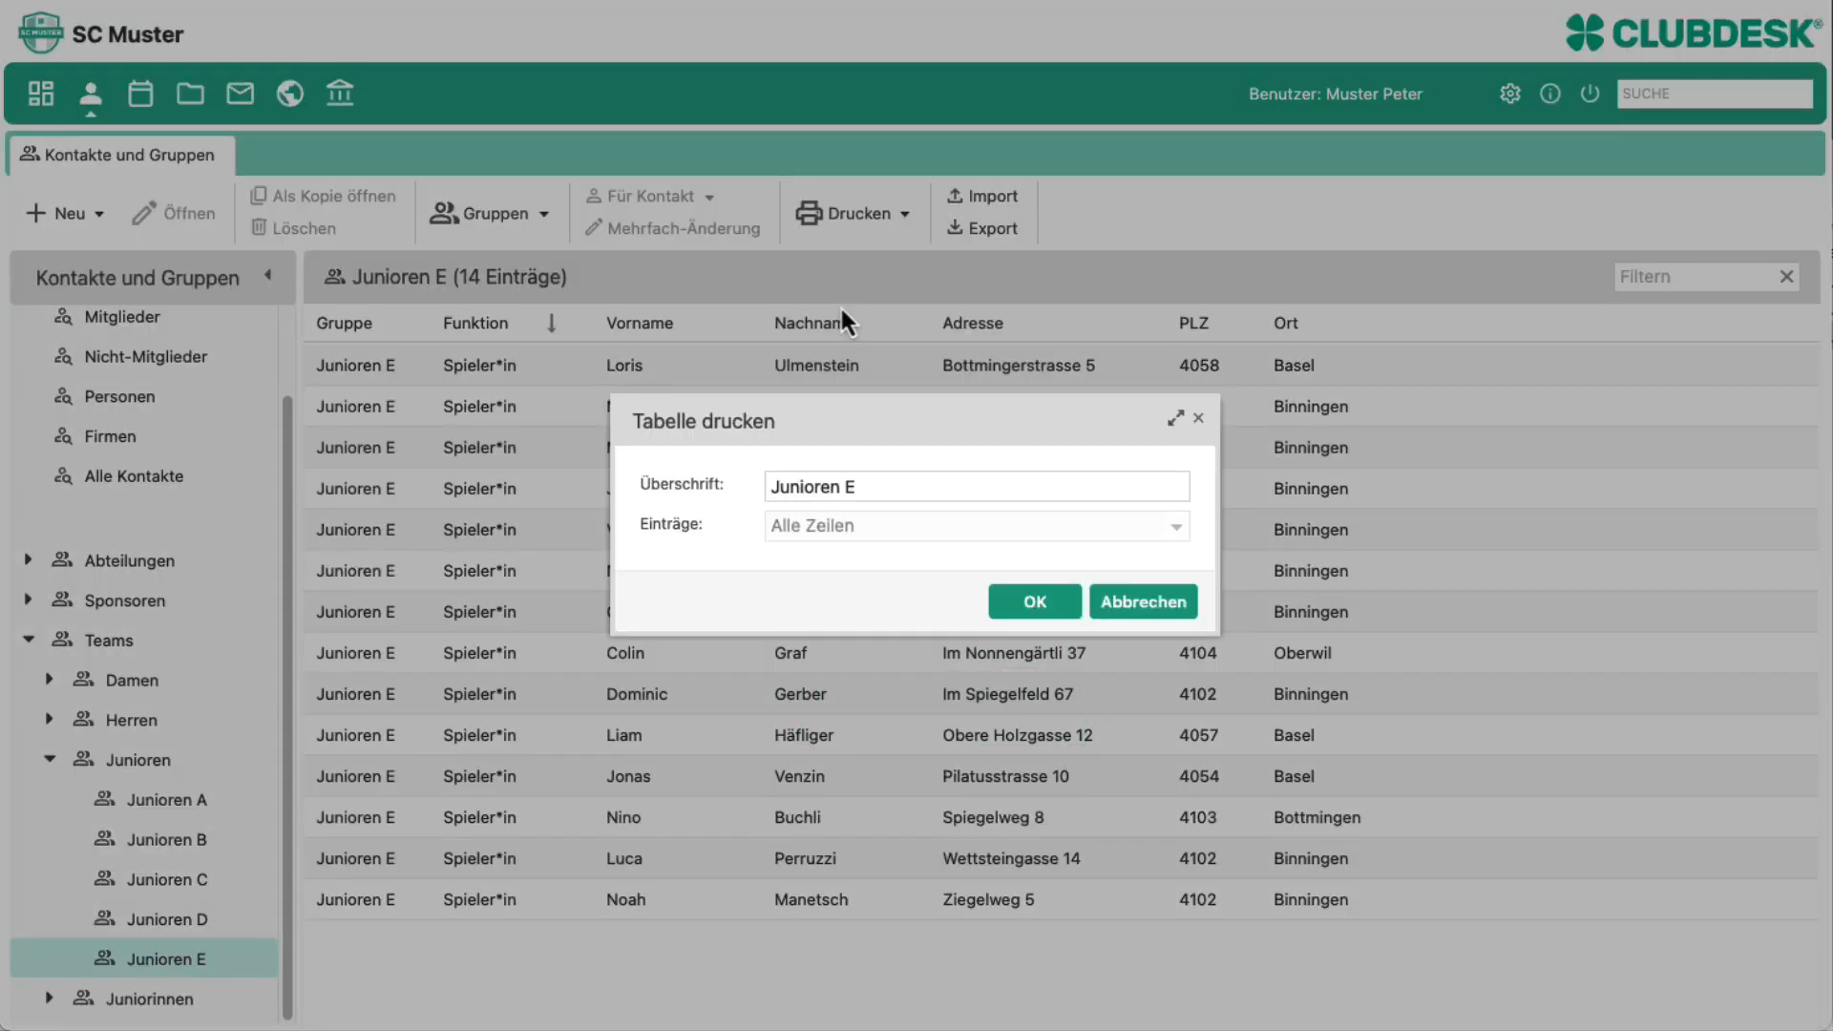
pyautogui.click(1035, 604)
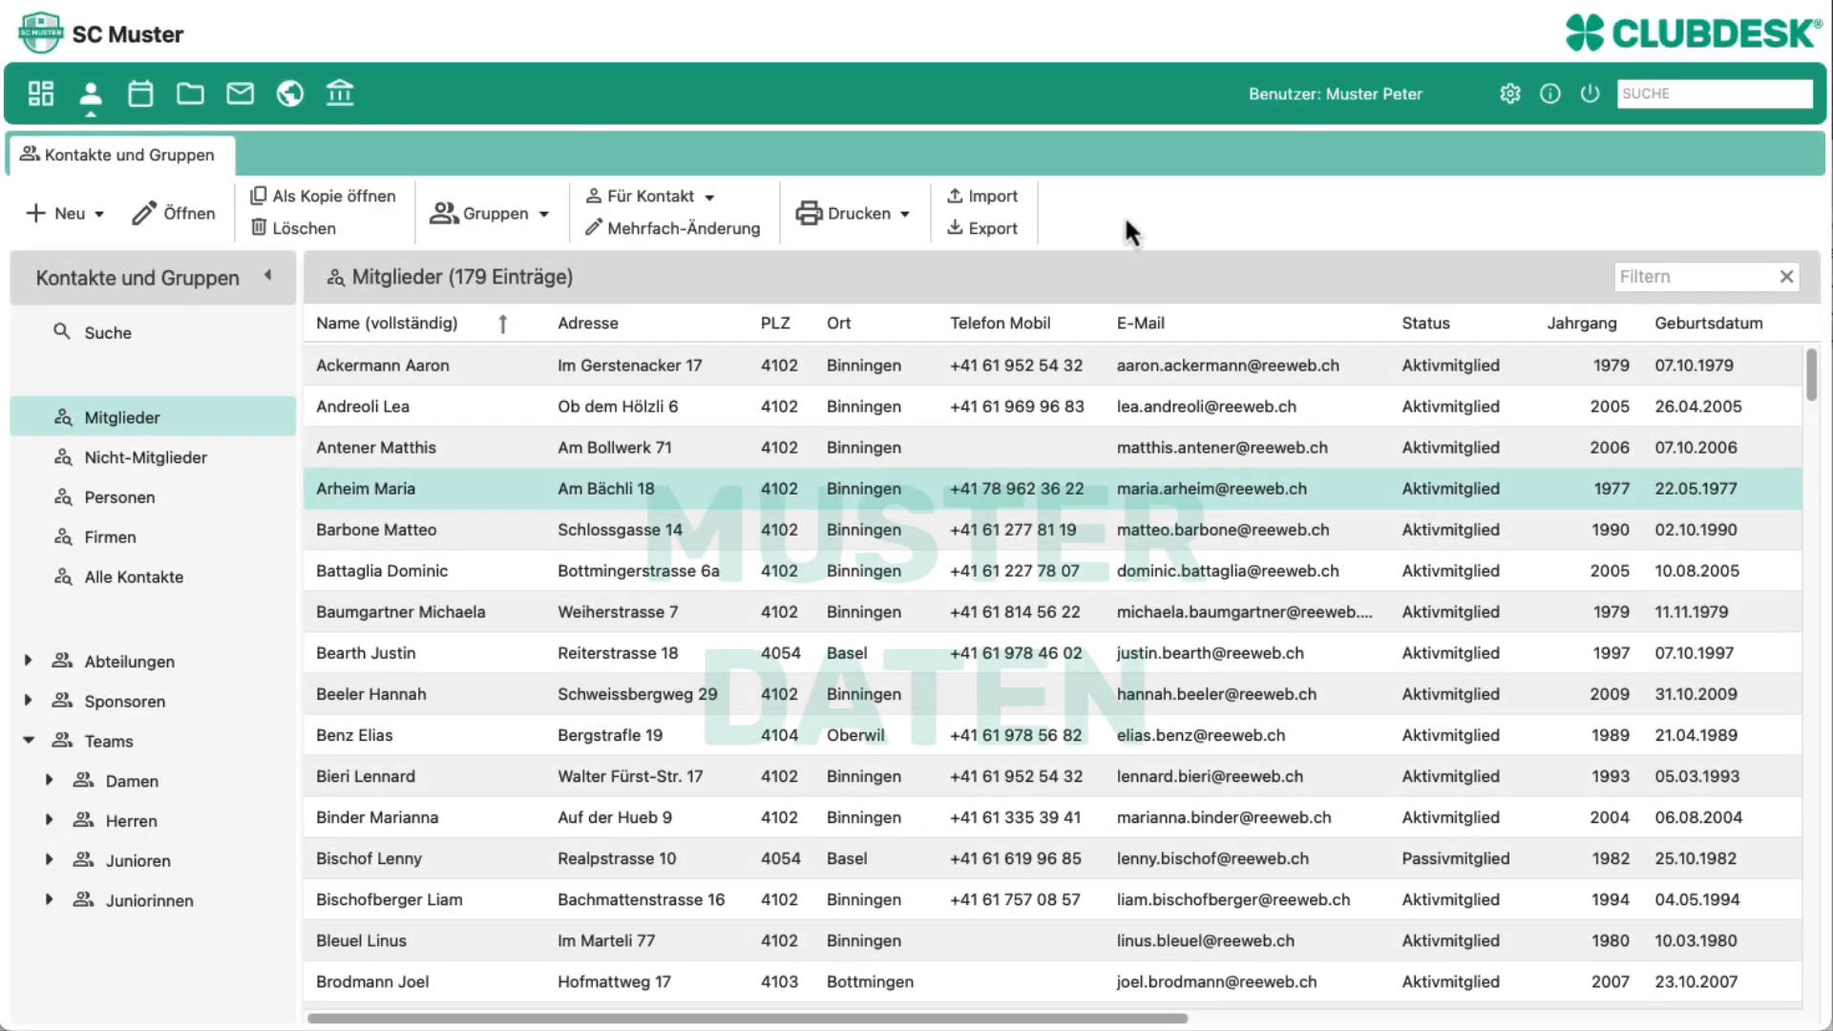
# - Examine the role permissions in the club settings, especially the Vorstand and Trainer*in access to Kontakte
pyautogui.click(1510, 94)
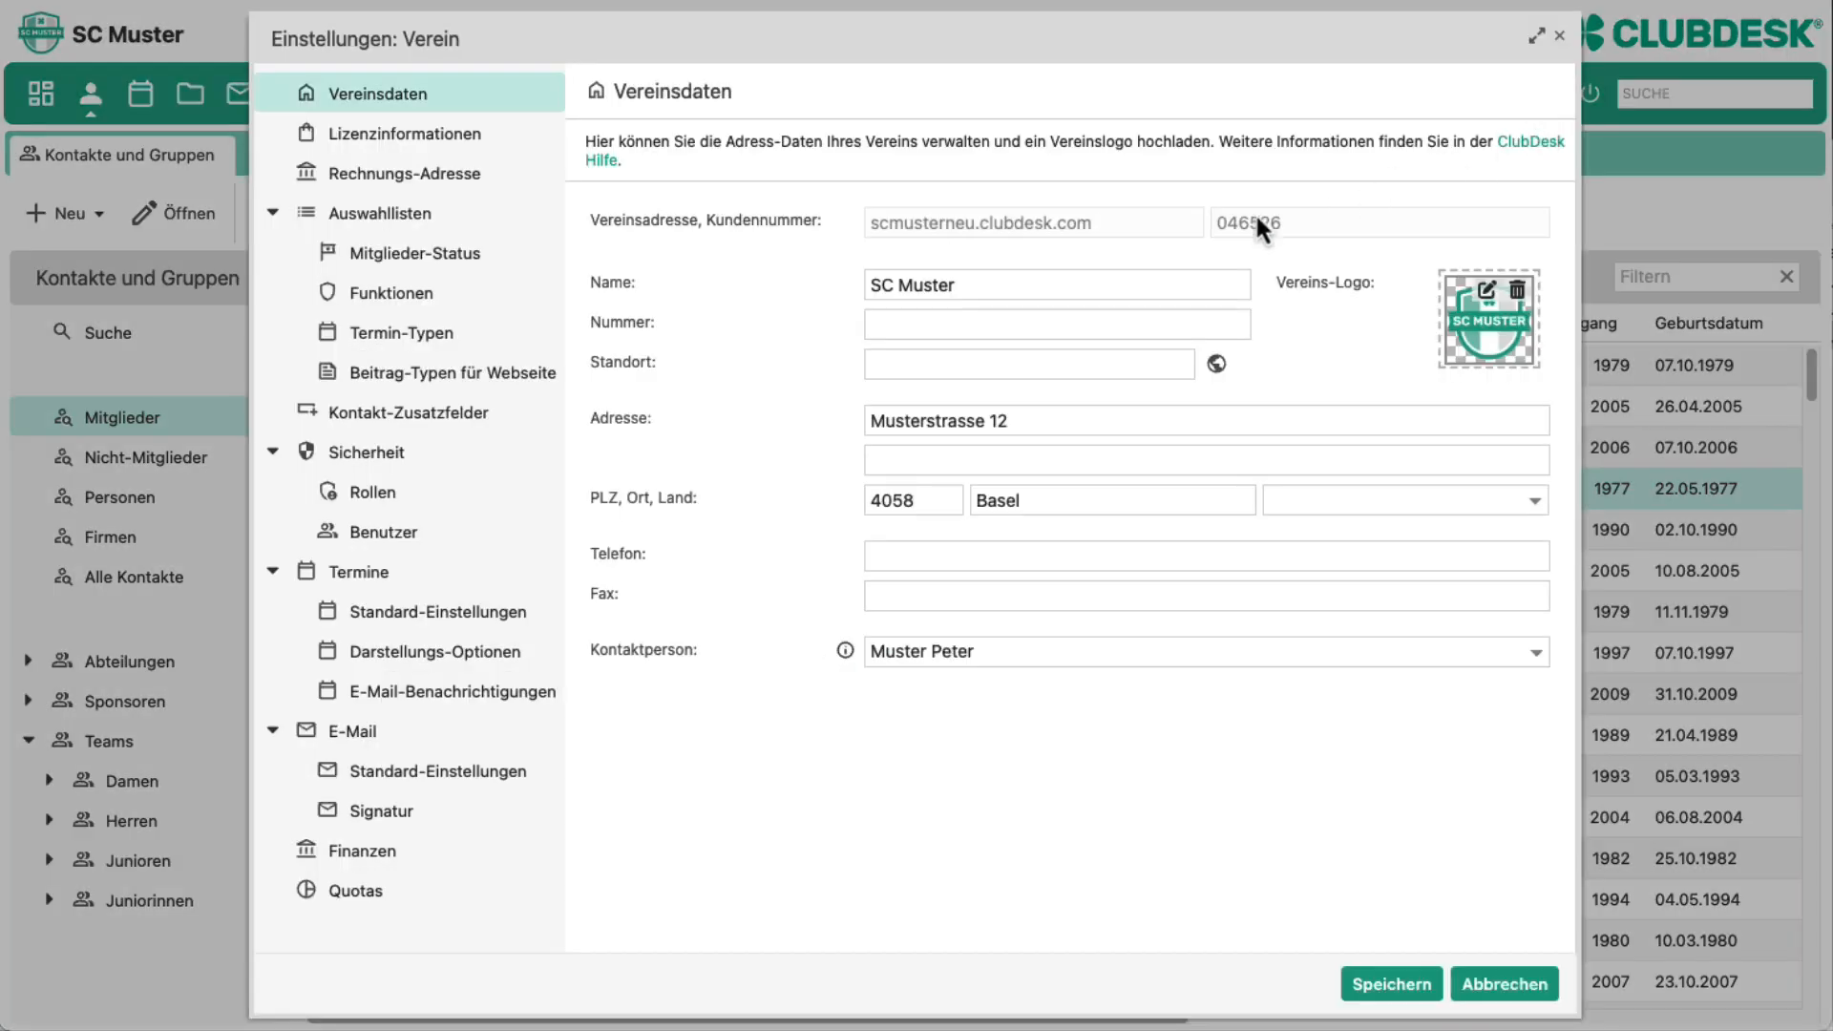
pyautogui.click(424, 491)
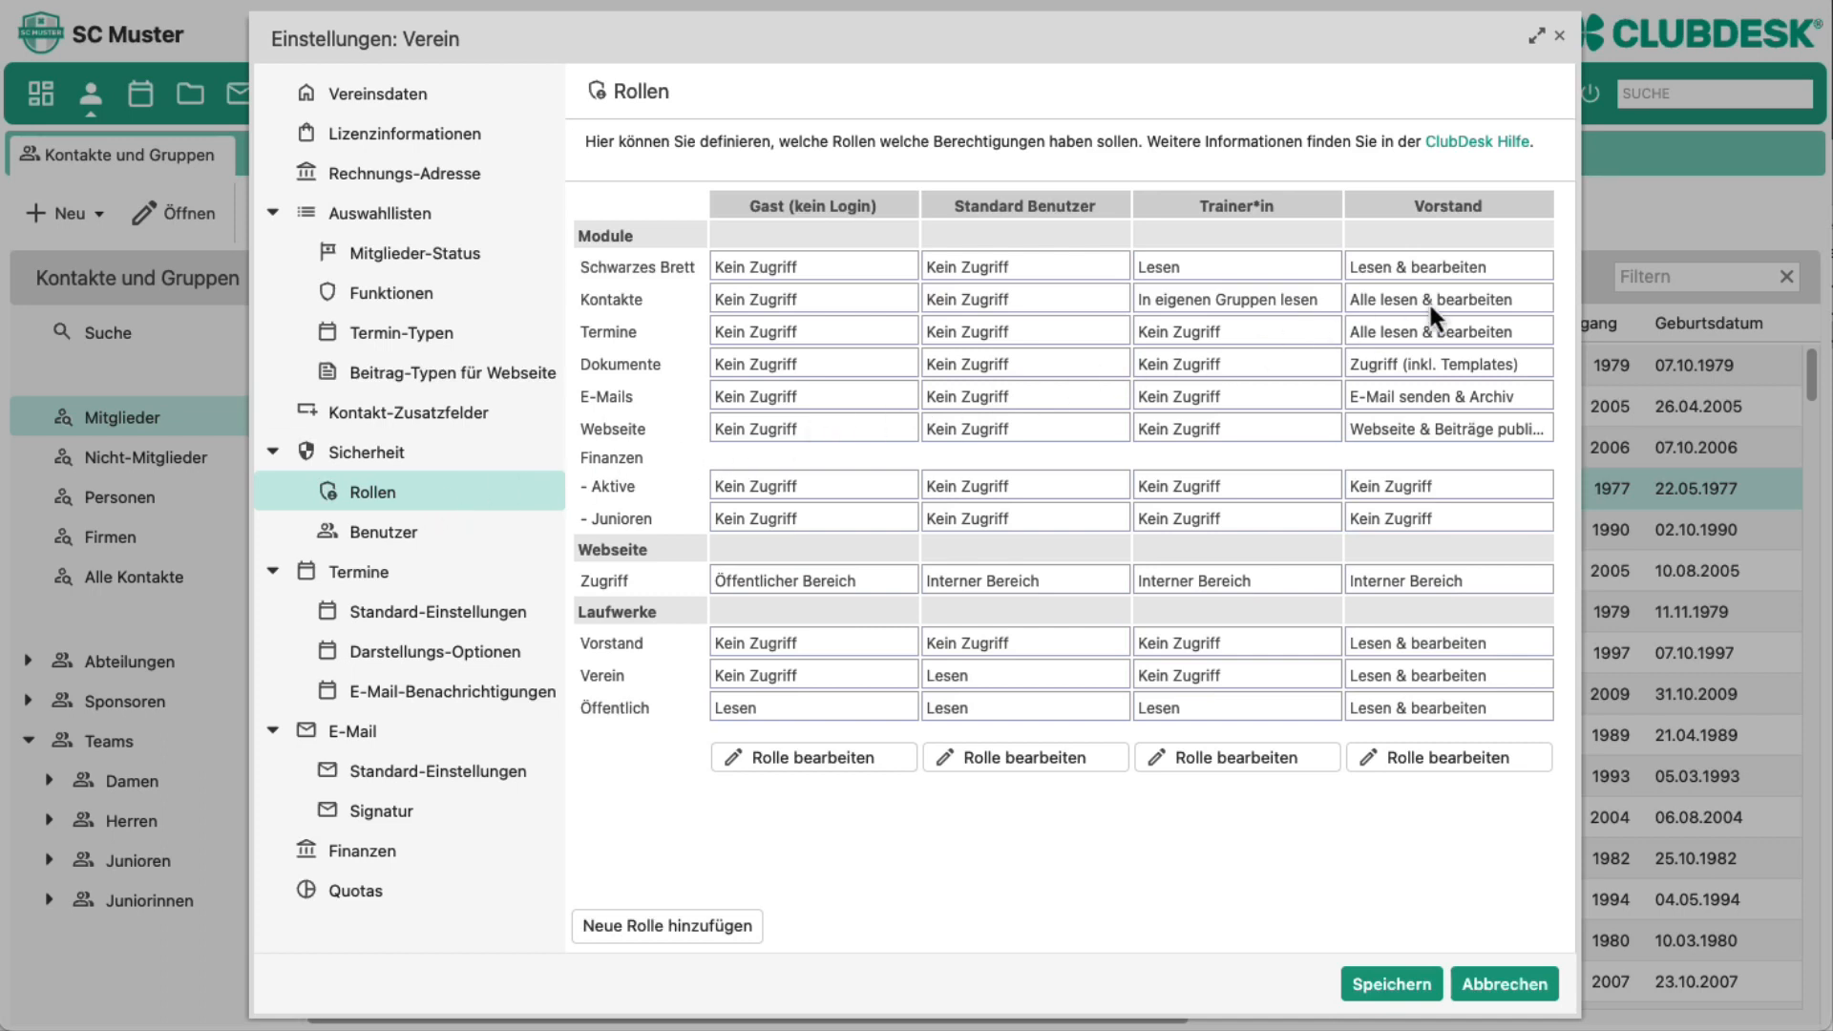
pyautogui.moveTo(1428, 301)
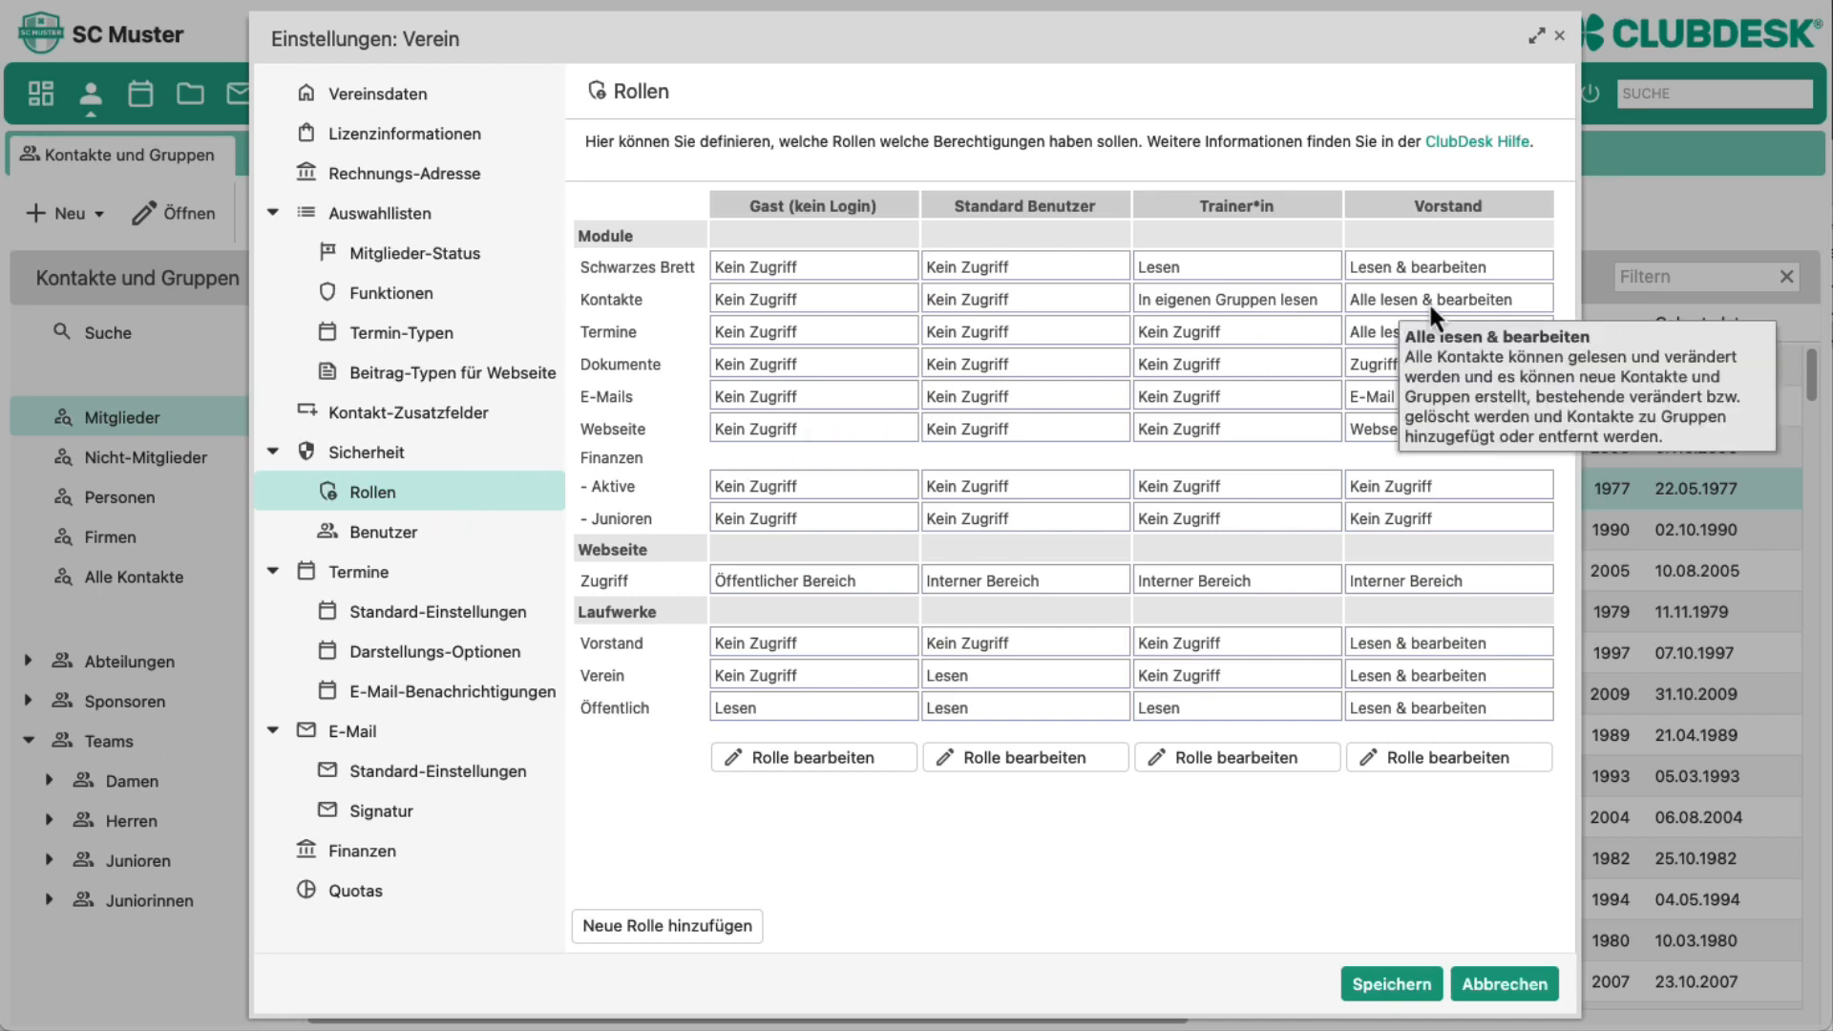
pyautogui.moveTo(1230, 307)
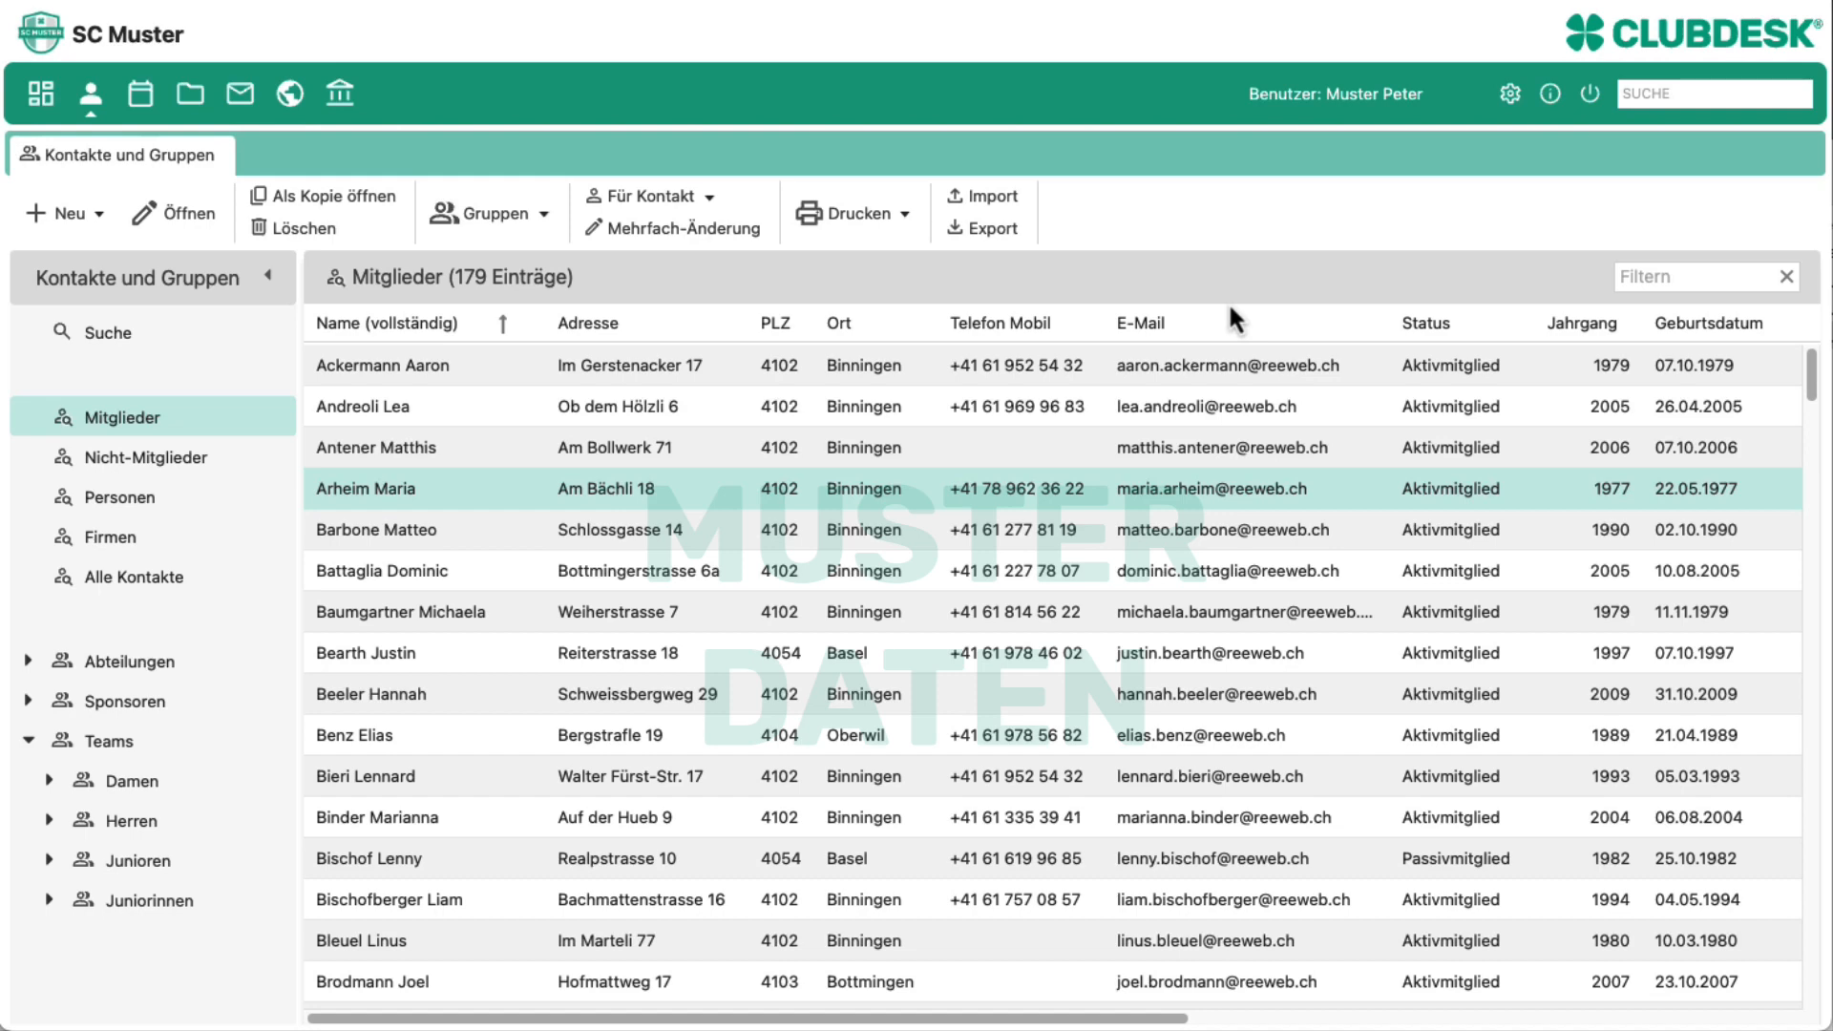
# - Add the Junioren E group as participants to the Sondertraining appointment on 1 March, then save and close it
pyautogui.click(140, 96)
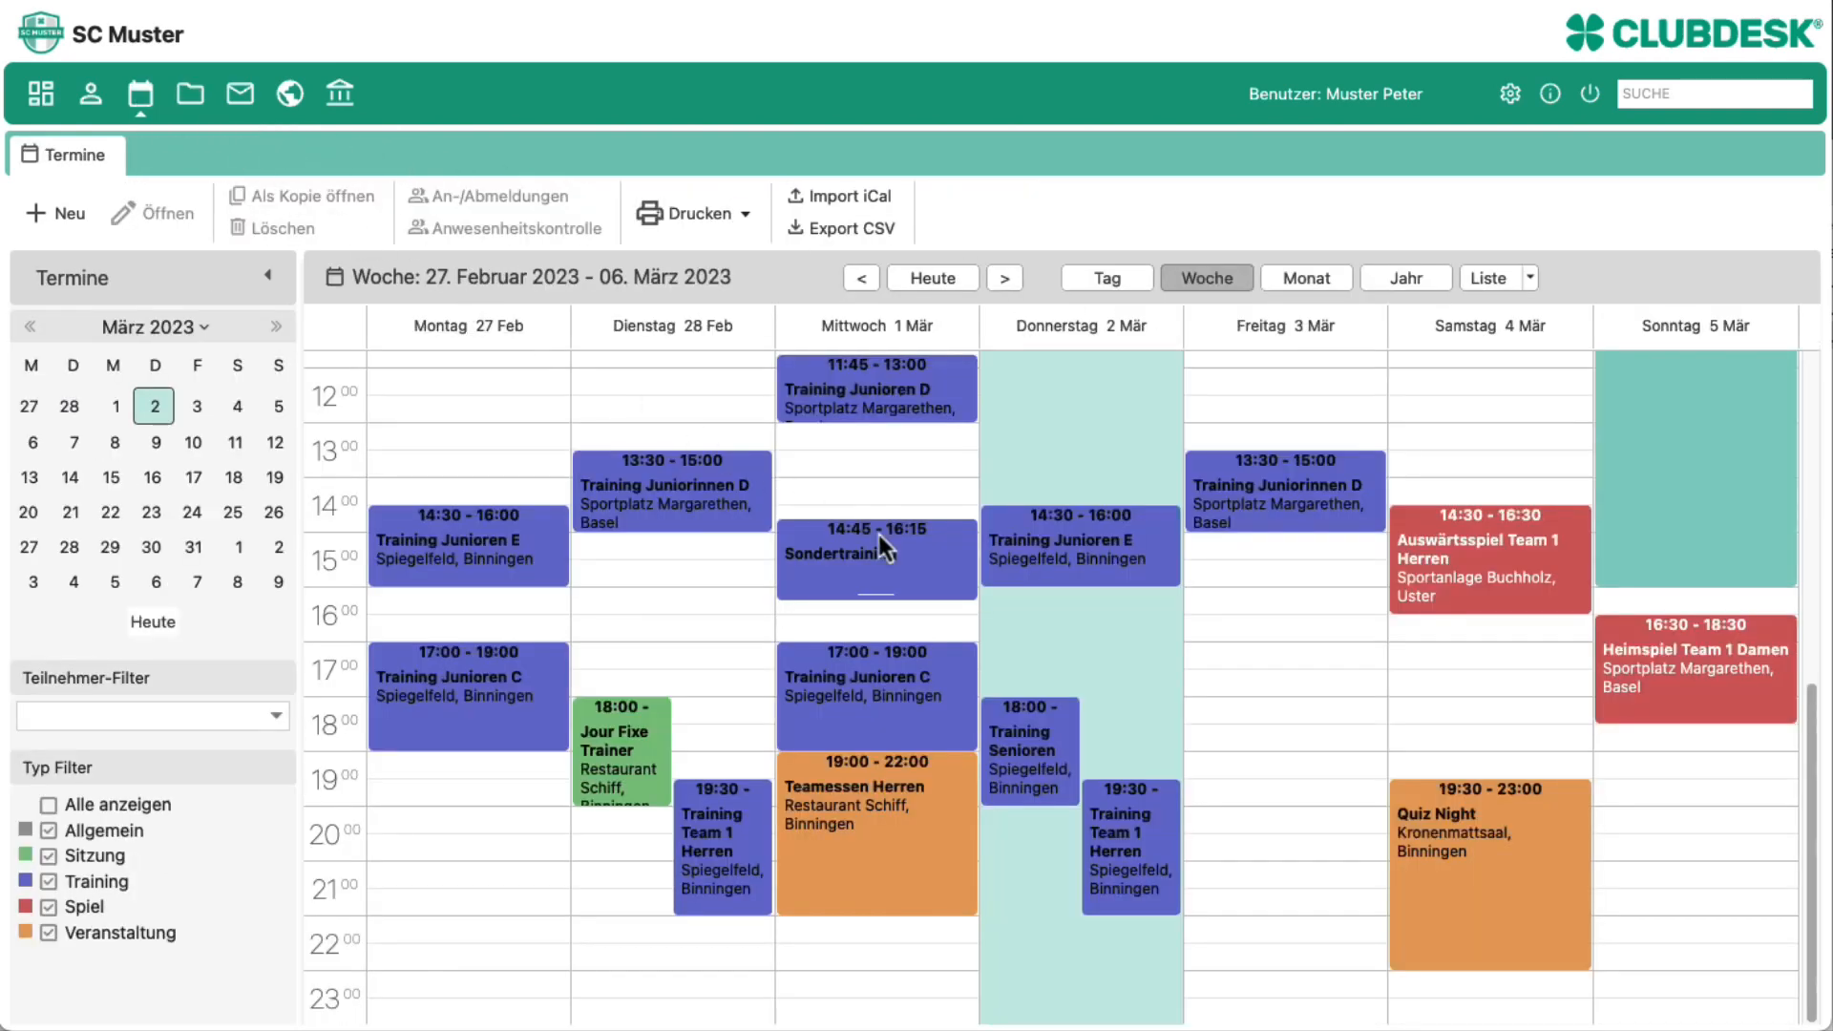
pyautogui.doubleClick(939, 570)
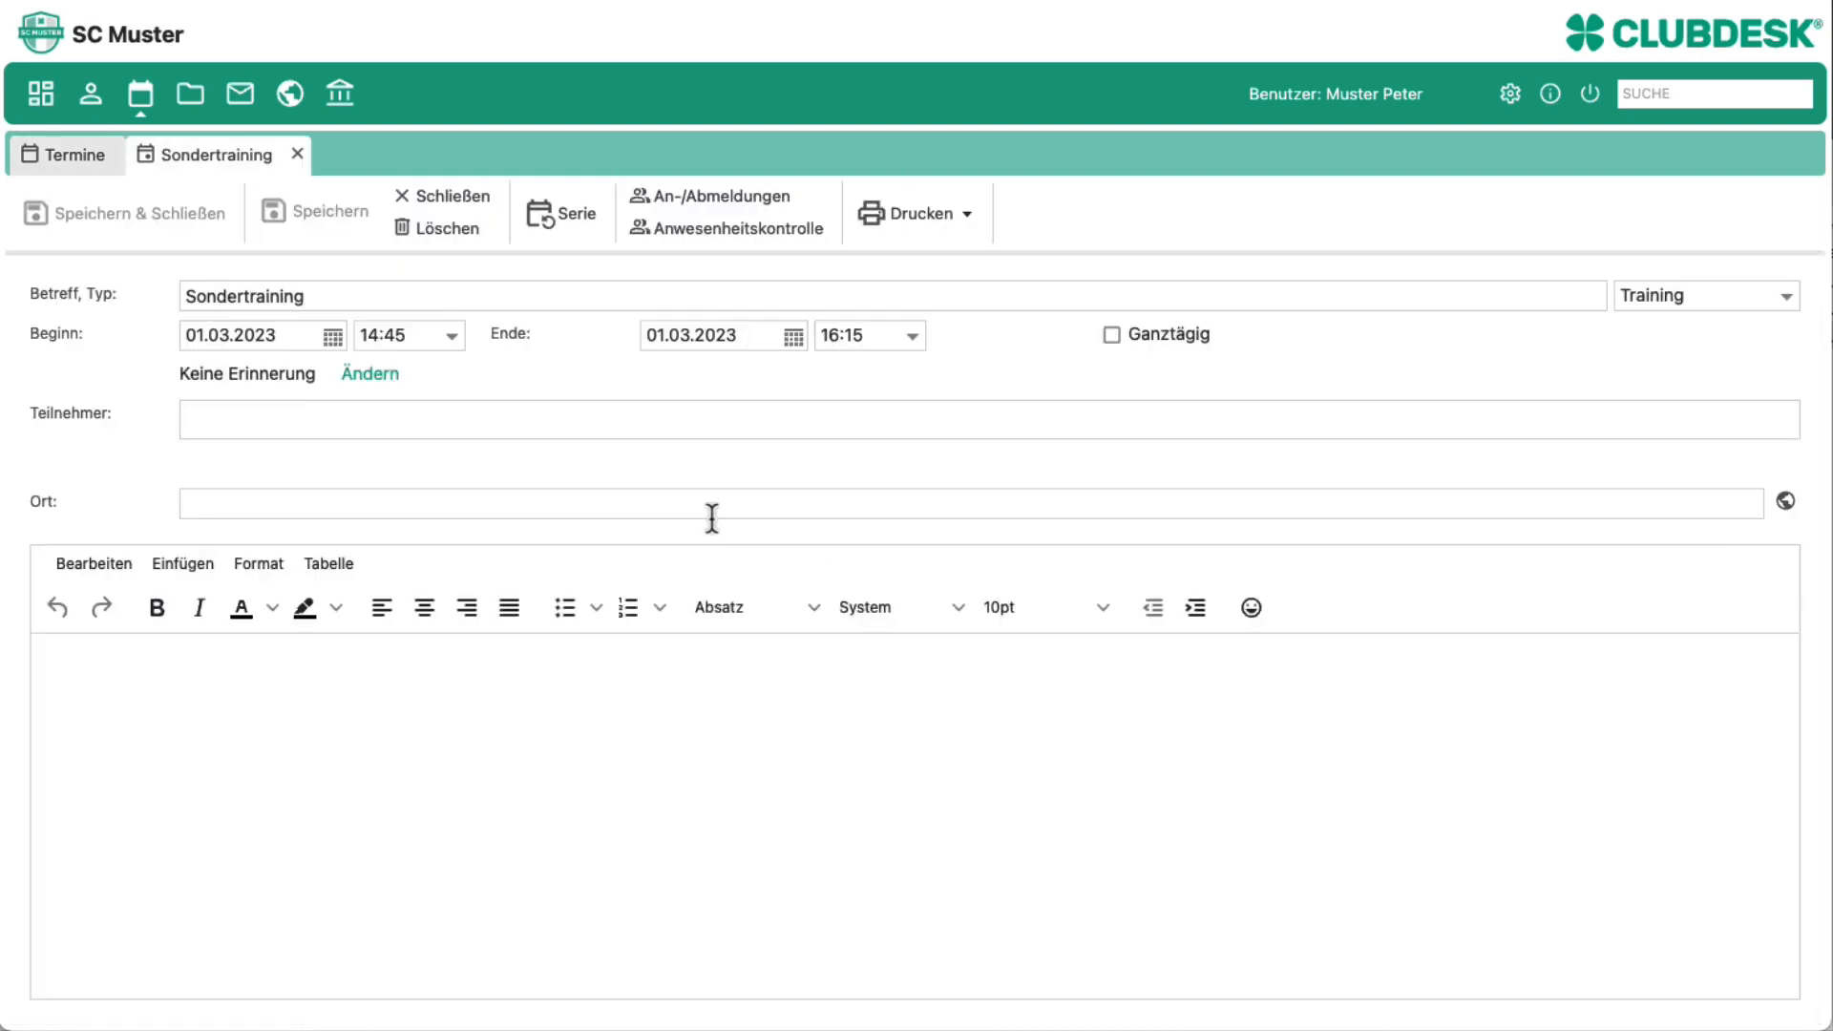
pyautogui.click(295, 427)
pyautogui.write('jun')
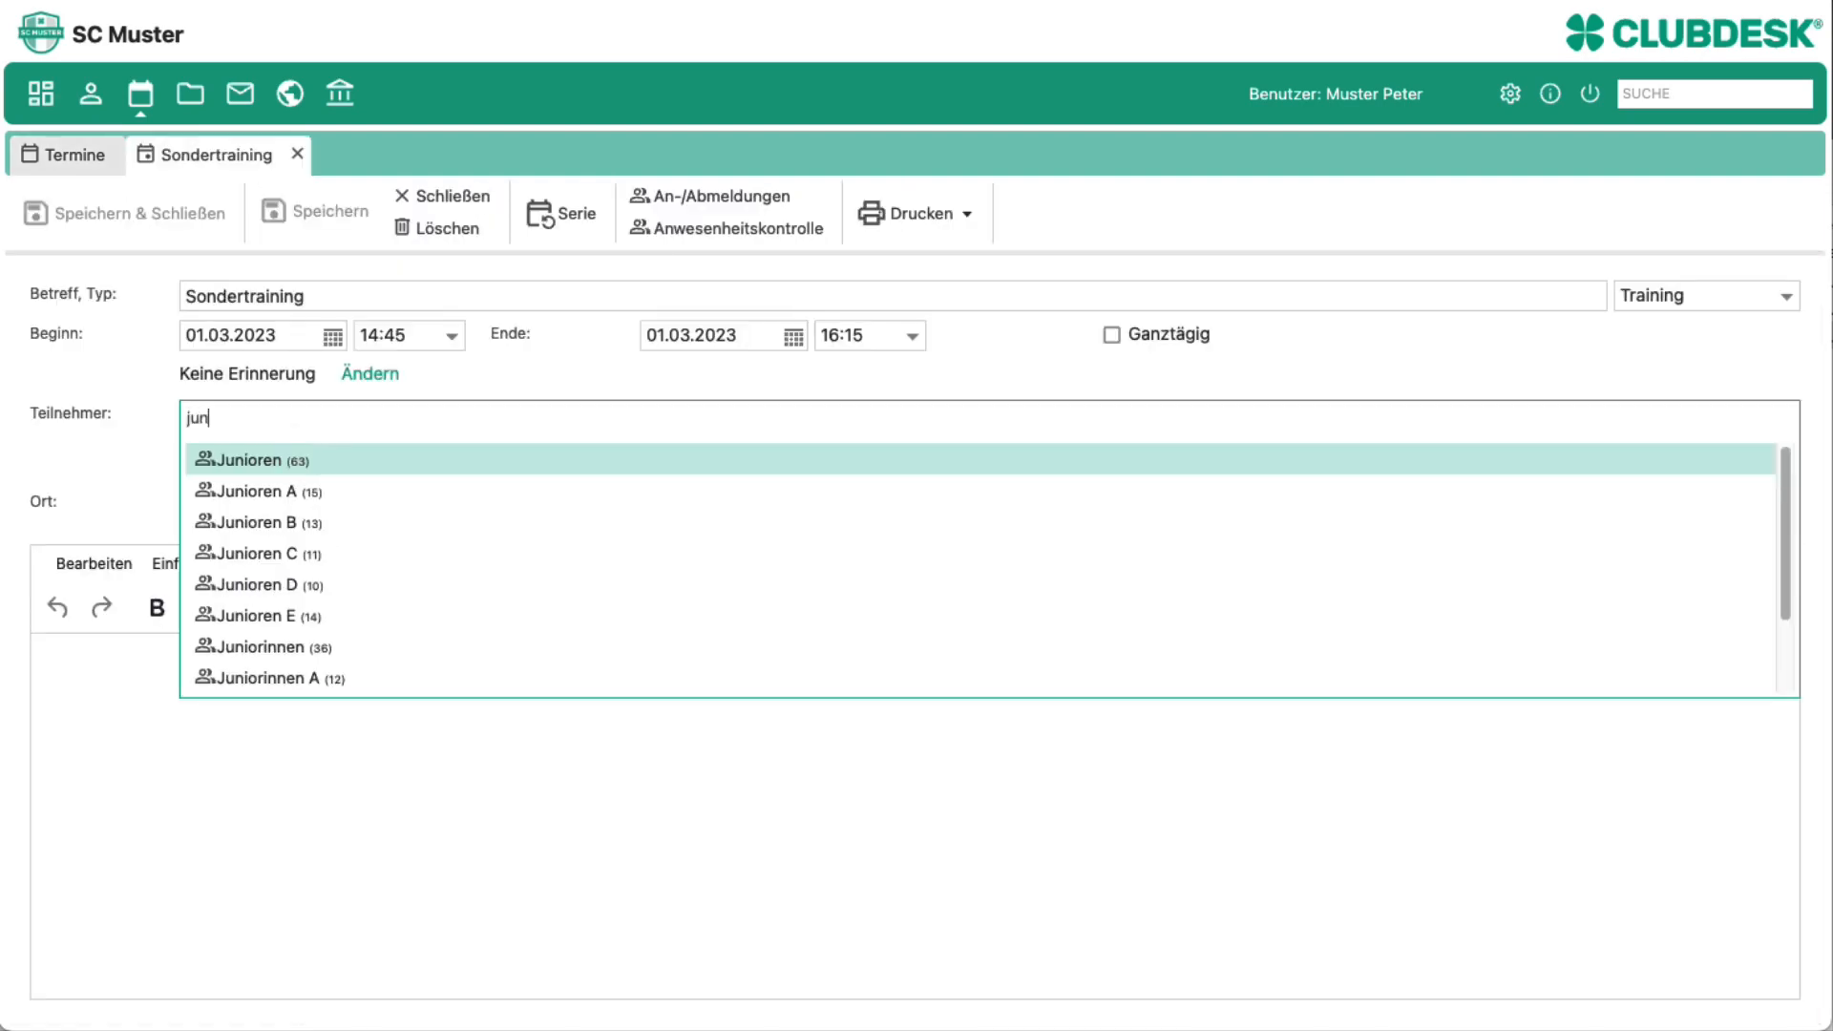
pyautogui.click(290, 614)
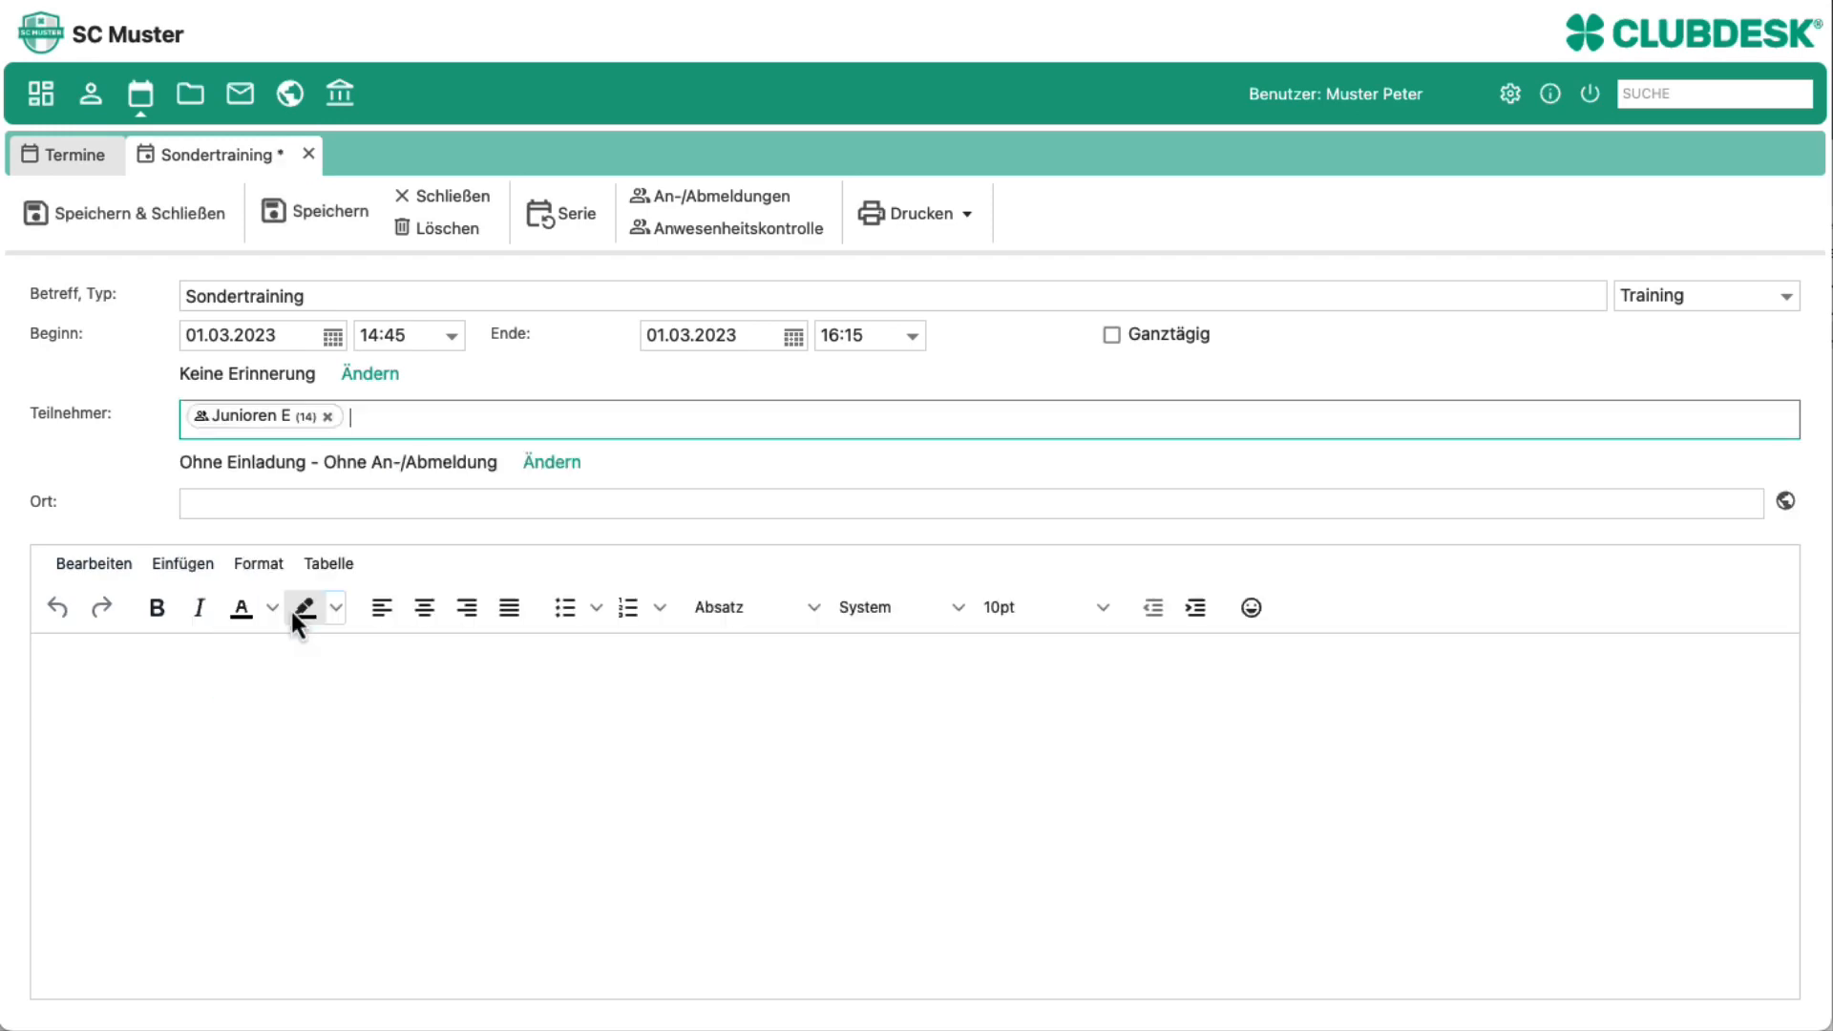
pyautogui.click(139, 214)
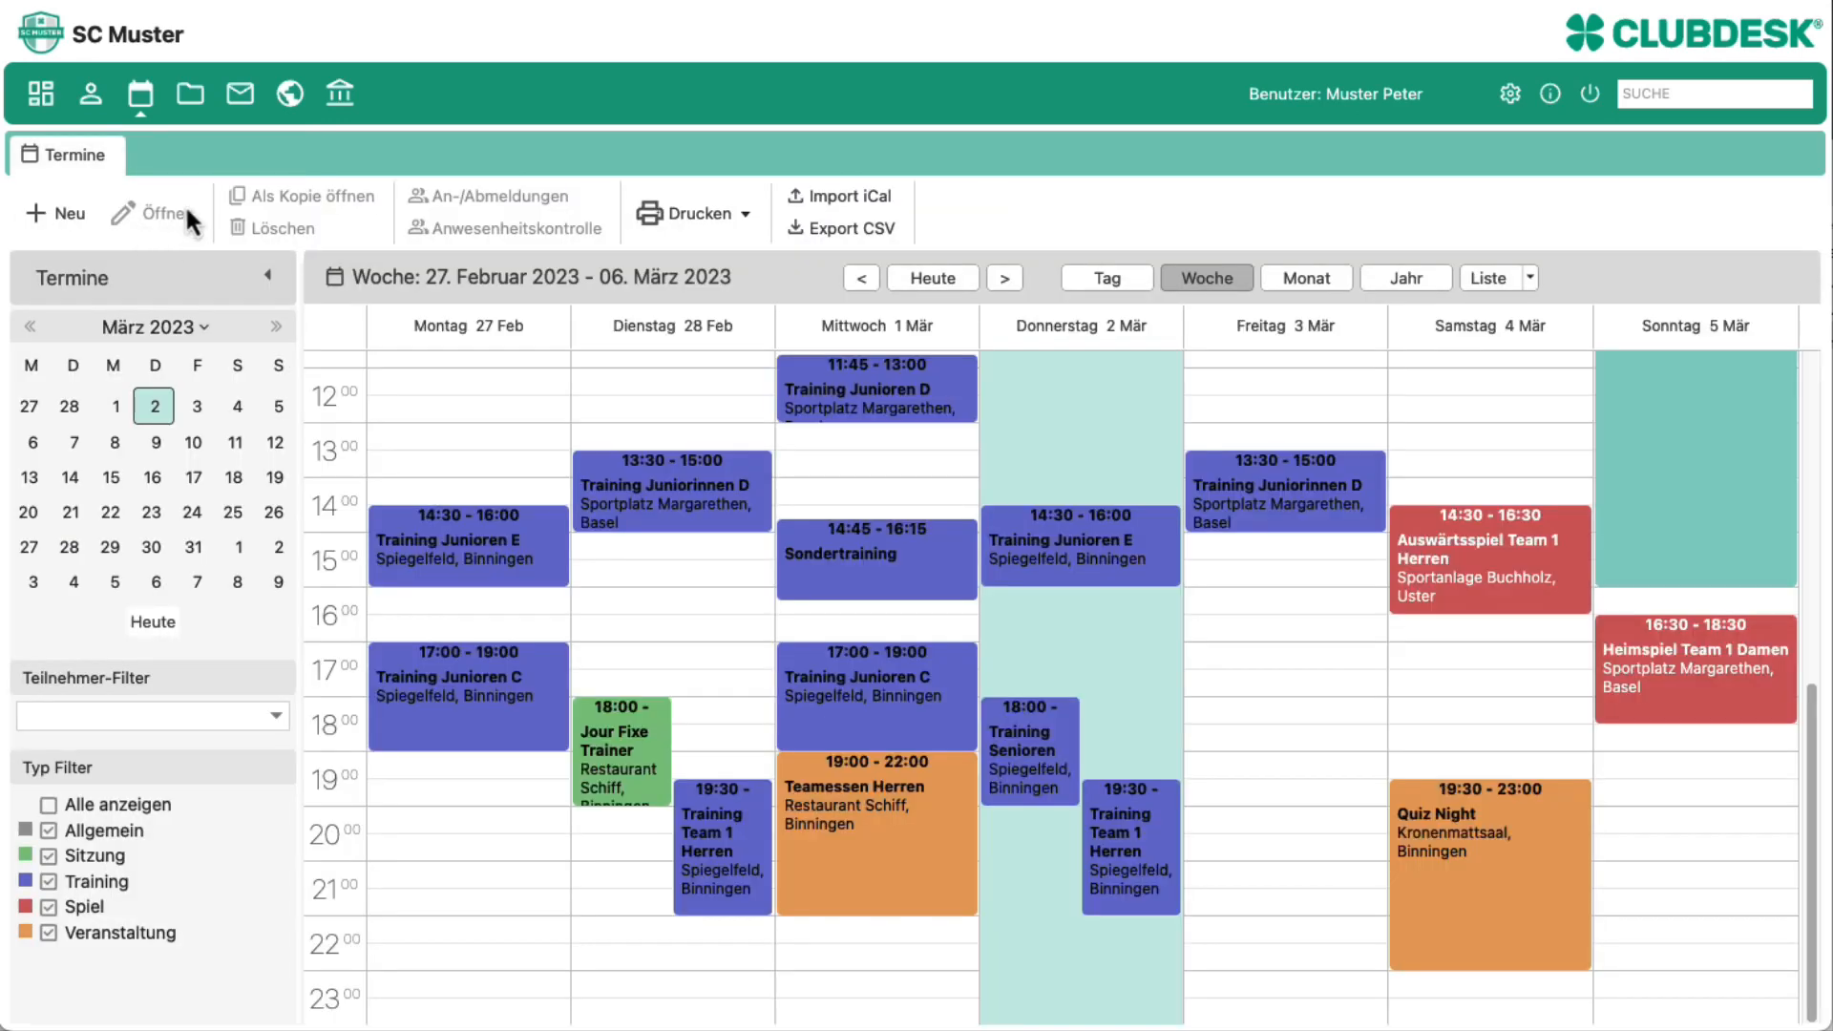
pyautogui.click(292, 95)
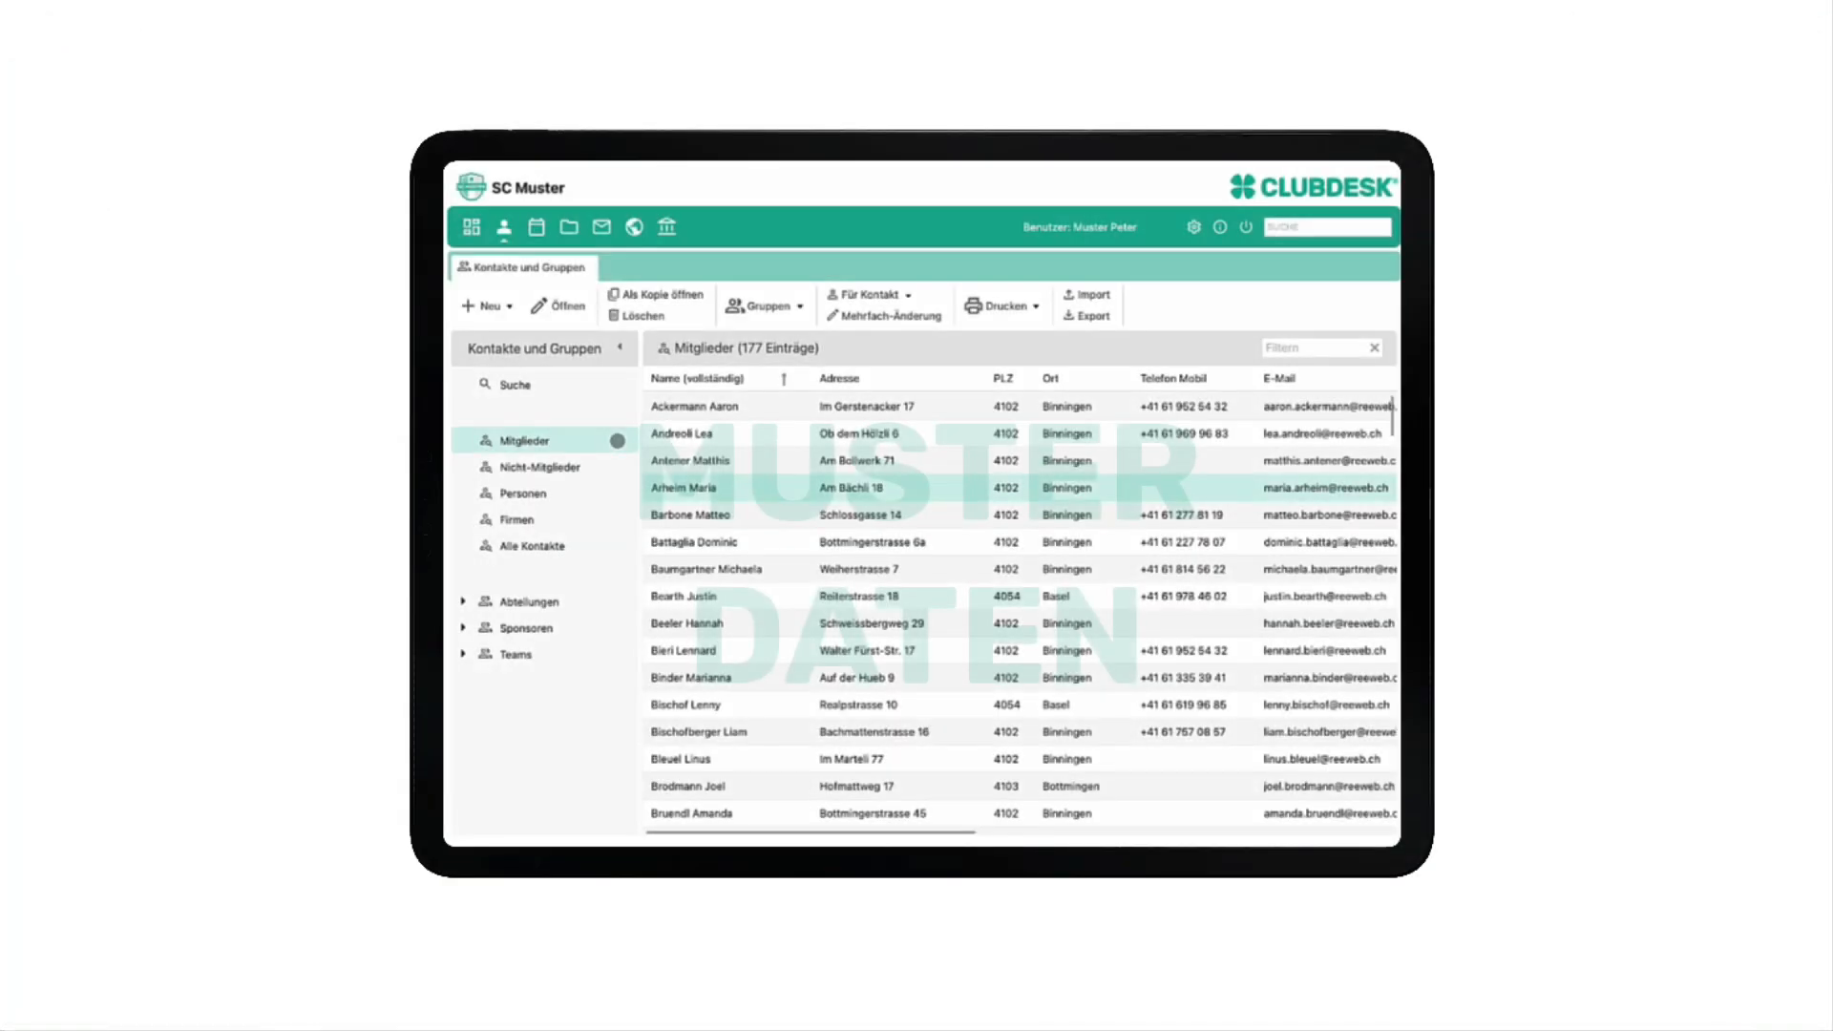
# - Open the selected contact in the Mitglieder list and set the membership status to Passivmitglied
pyautogui.click(543, 312)
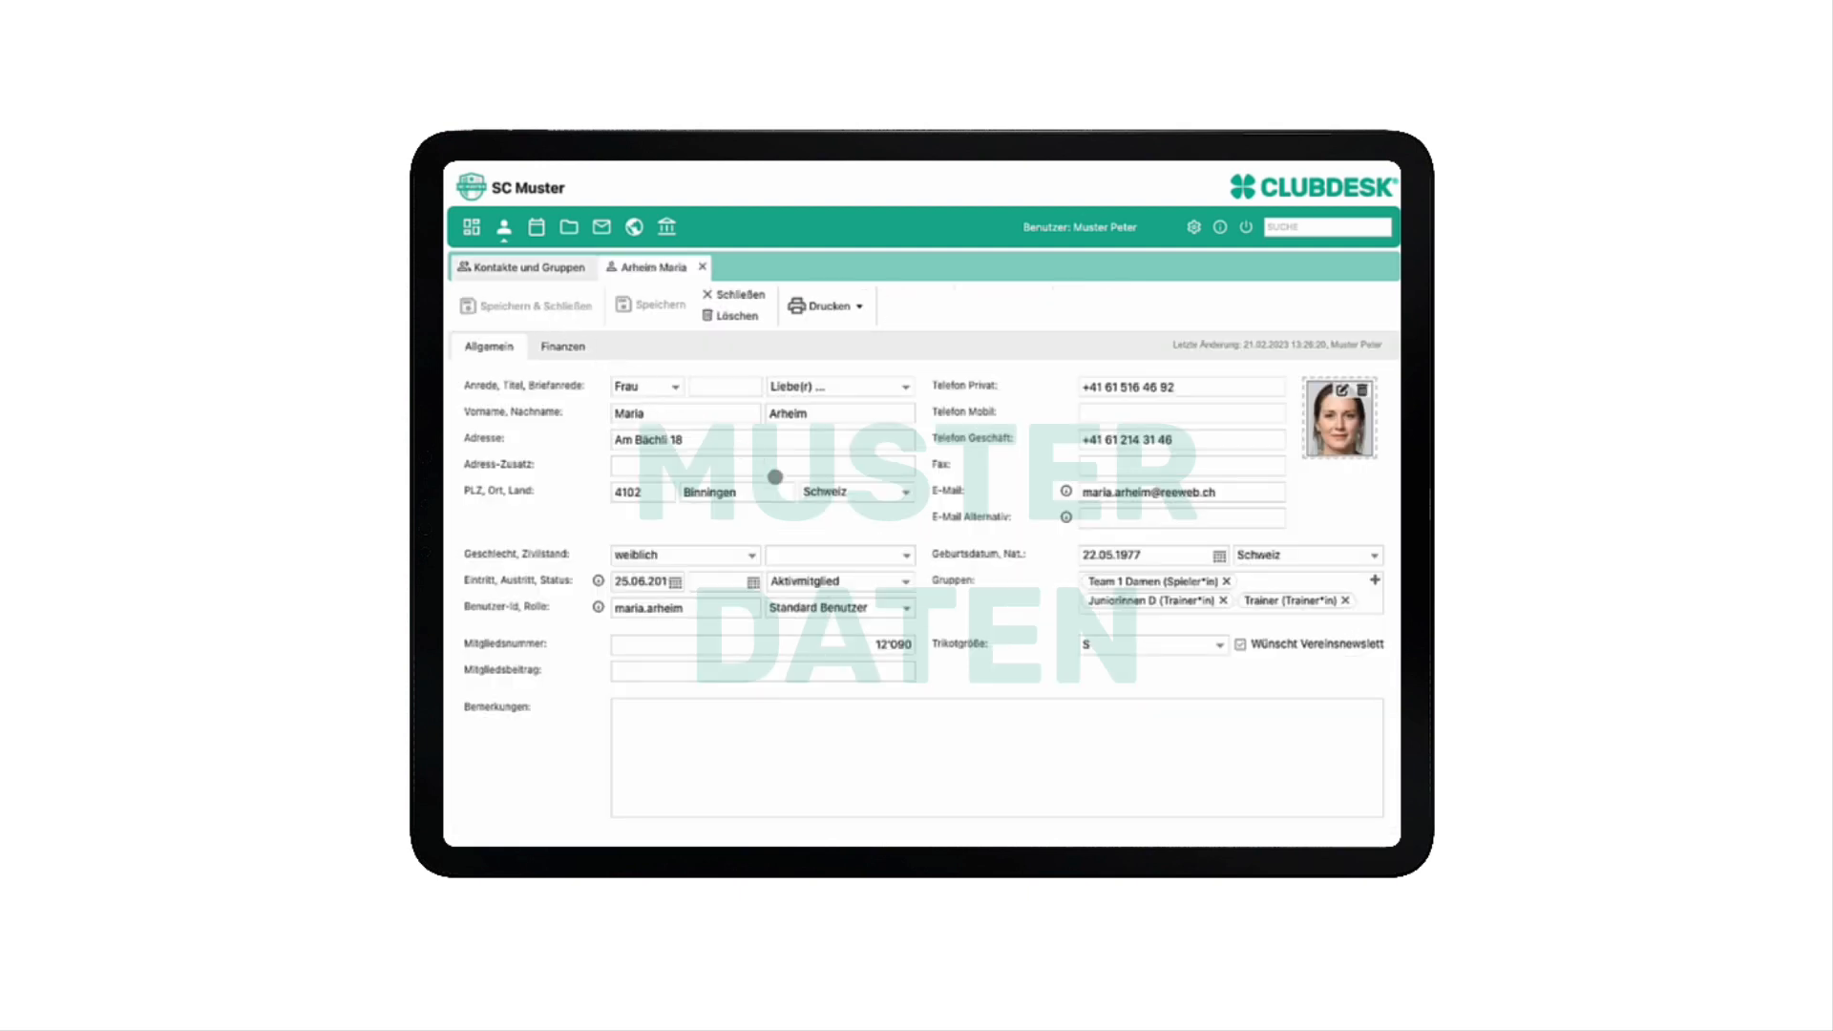
pyautogui.click(900, 581)
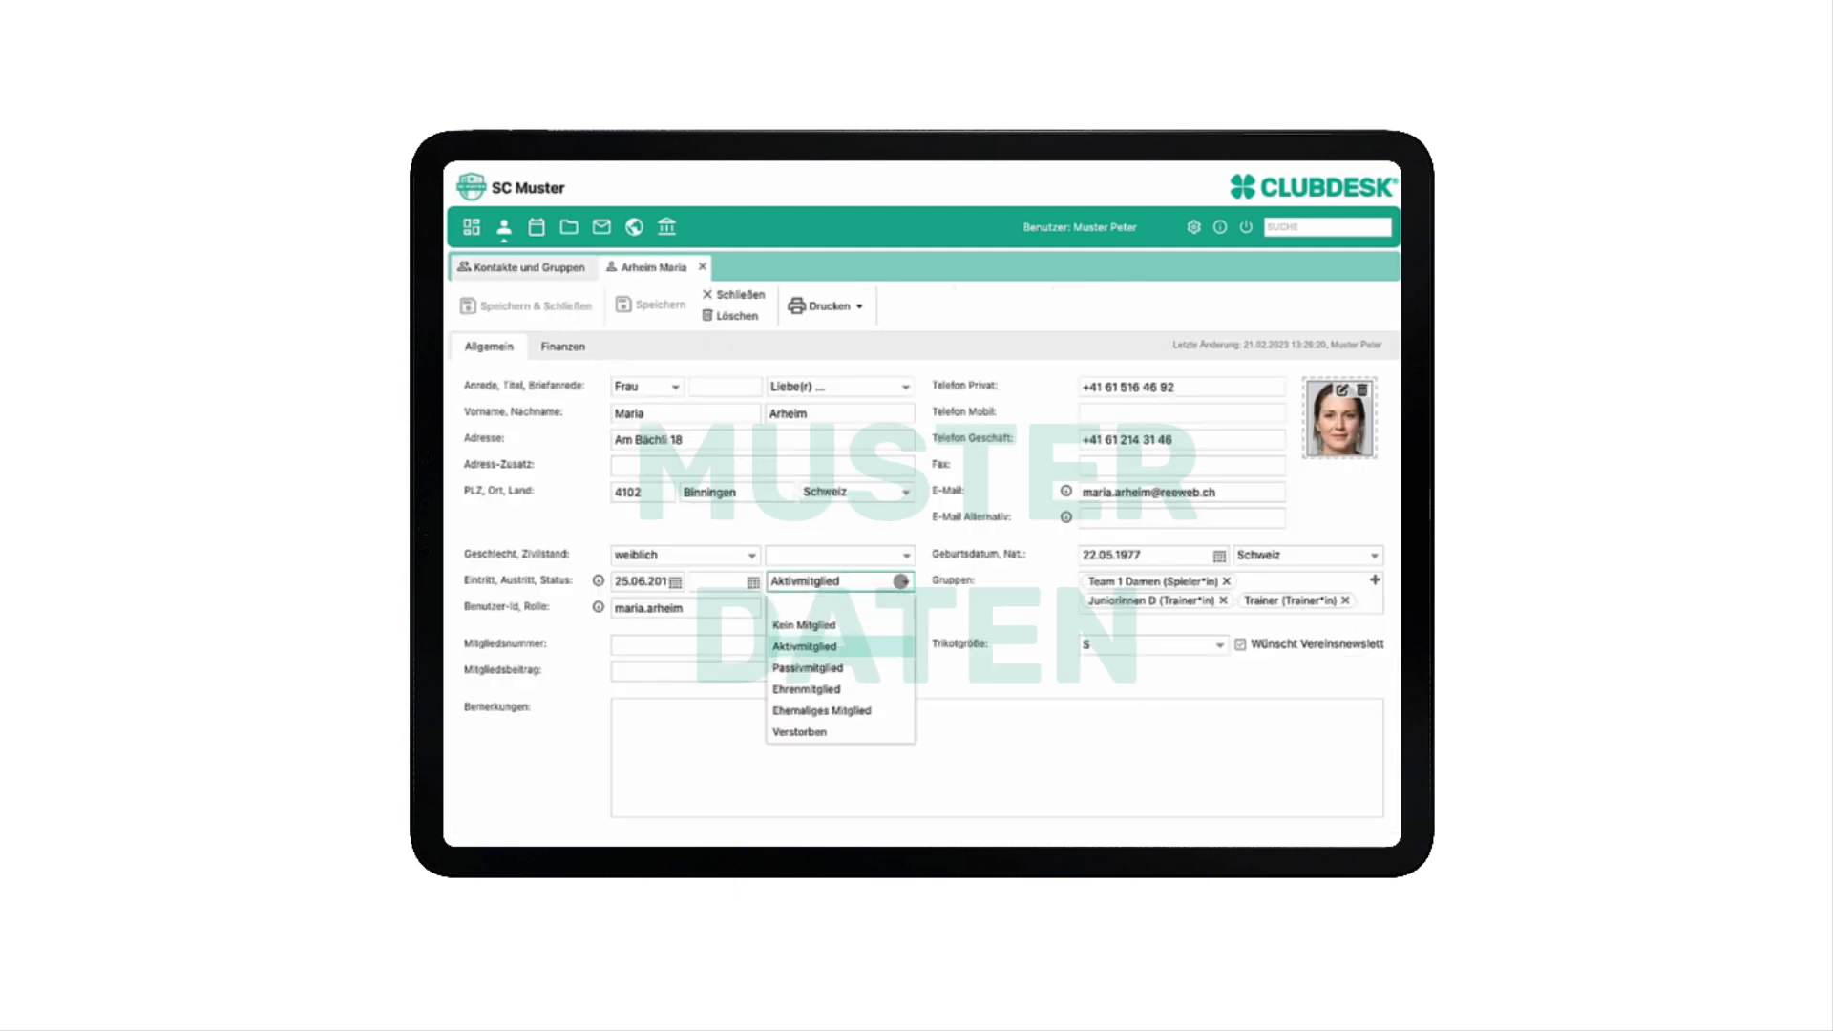
pyautogui.click(870, 669)
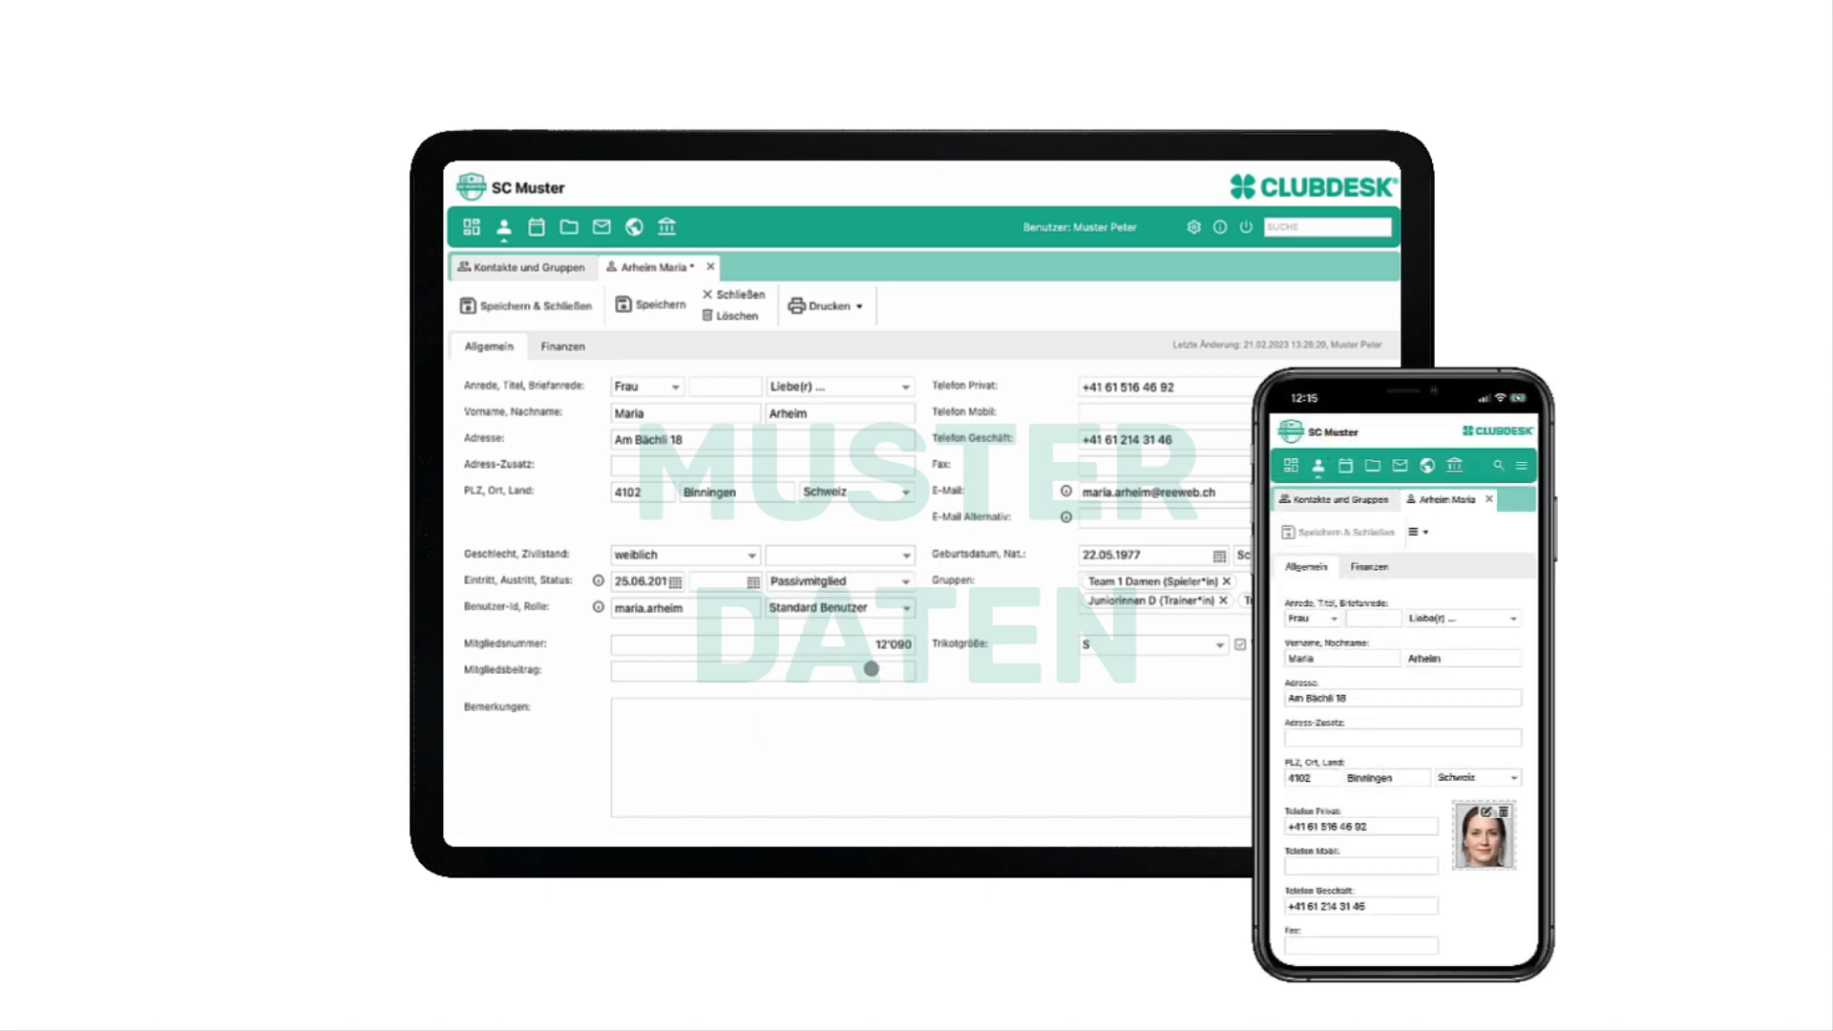